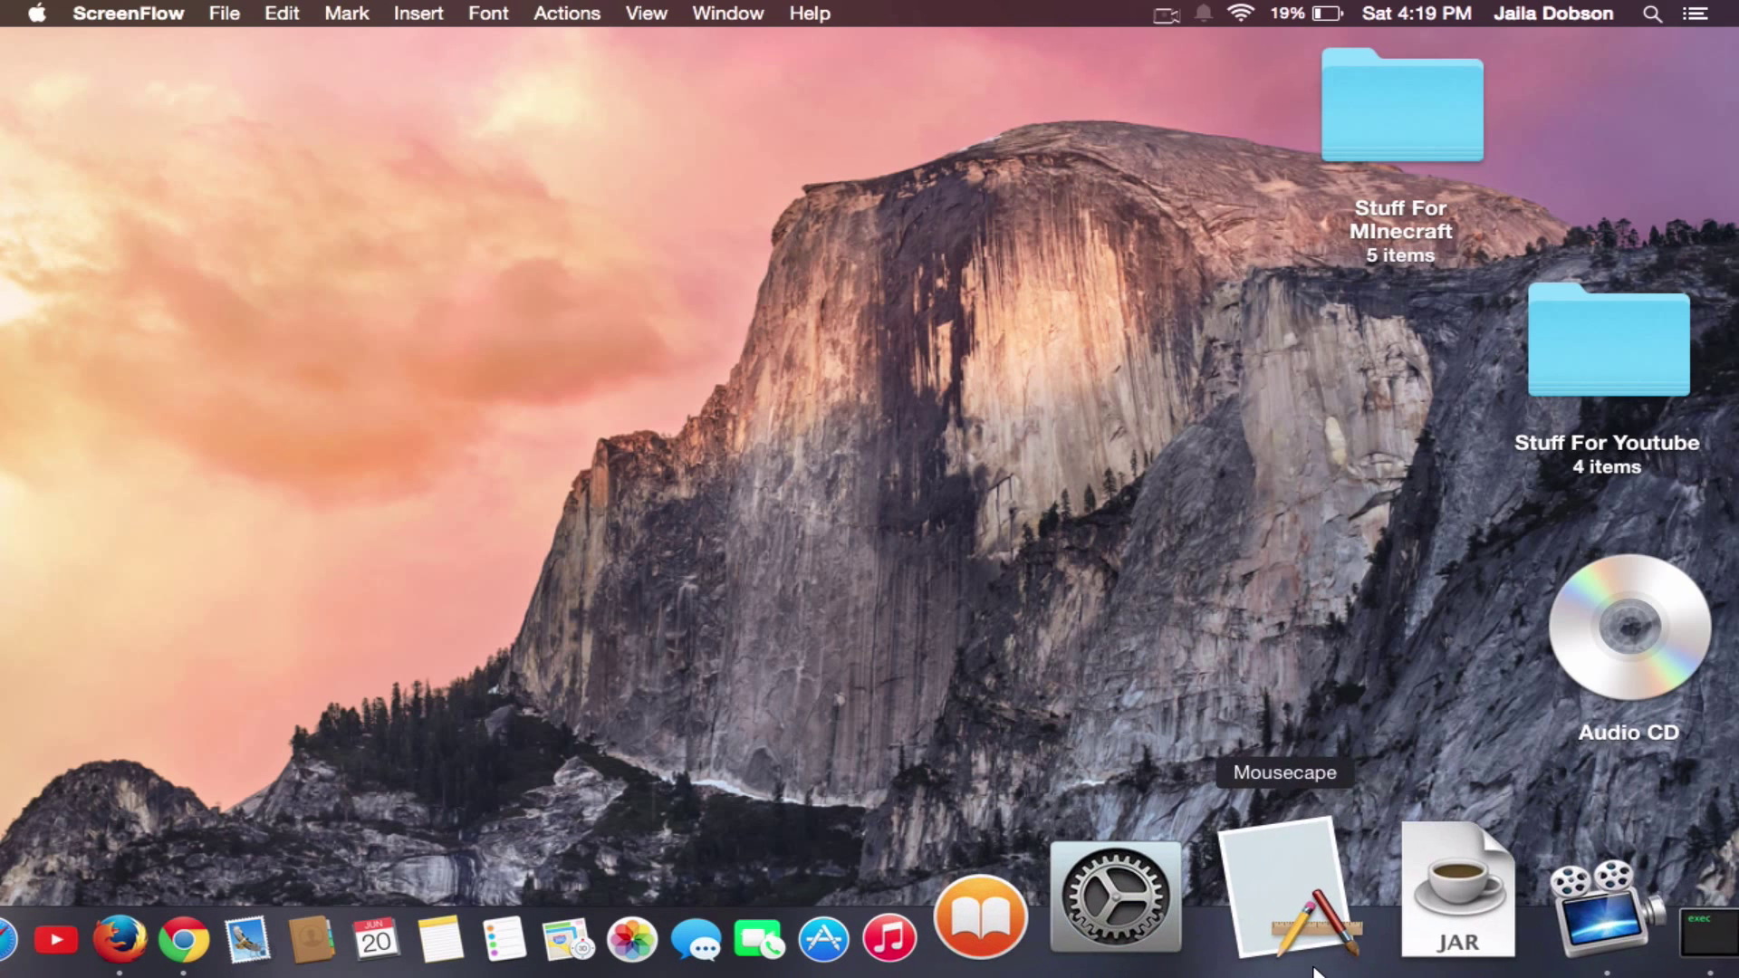
- Check Mousecape's library with The_Lagoon applied, then restore the minimised Firefox window
left_click(1314, 942)
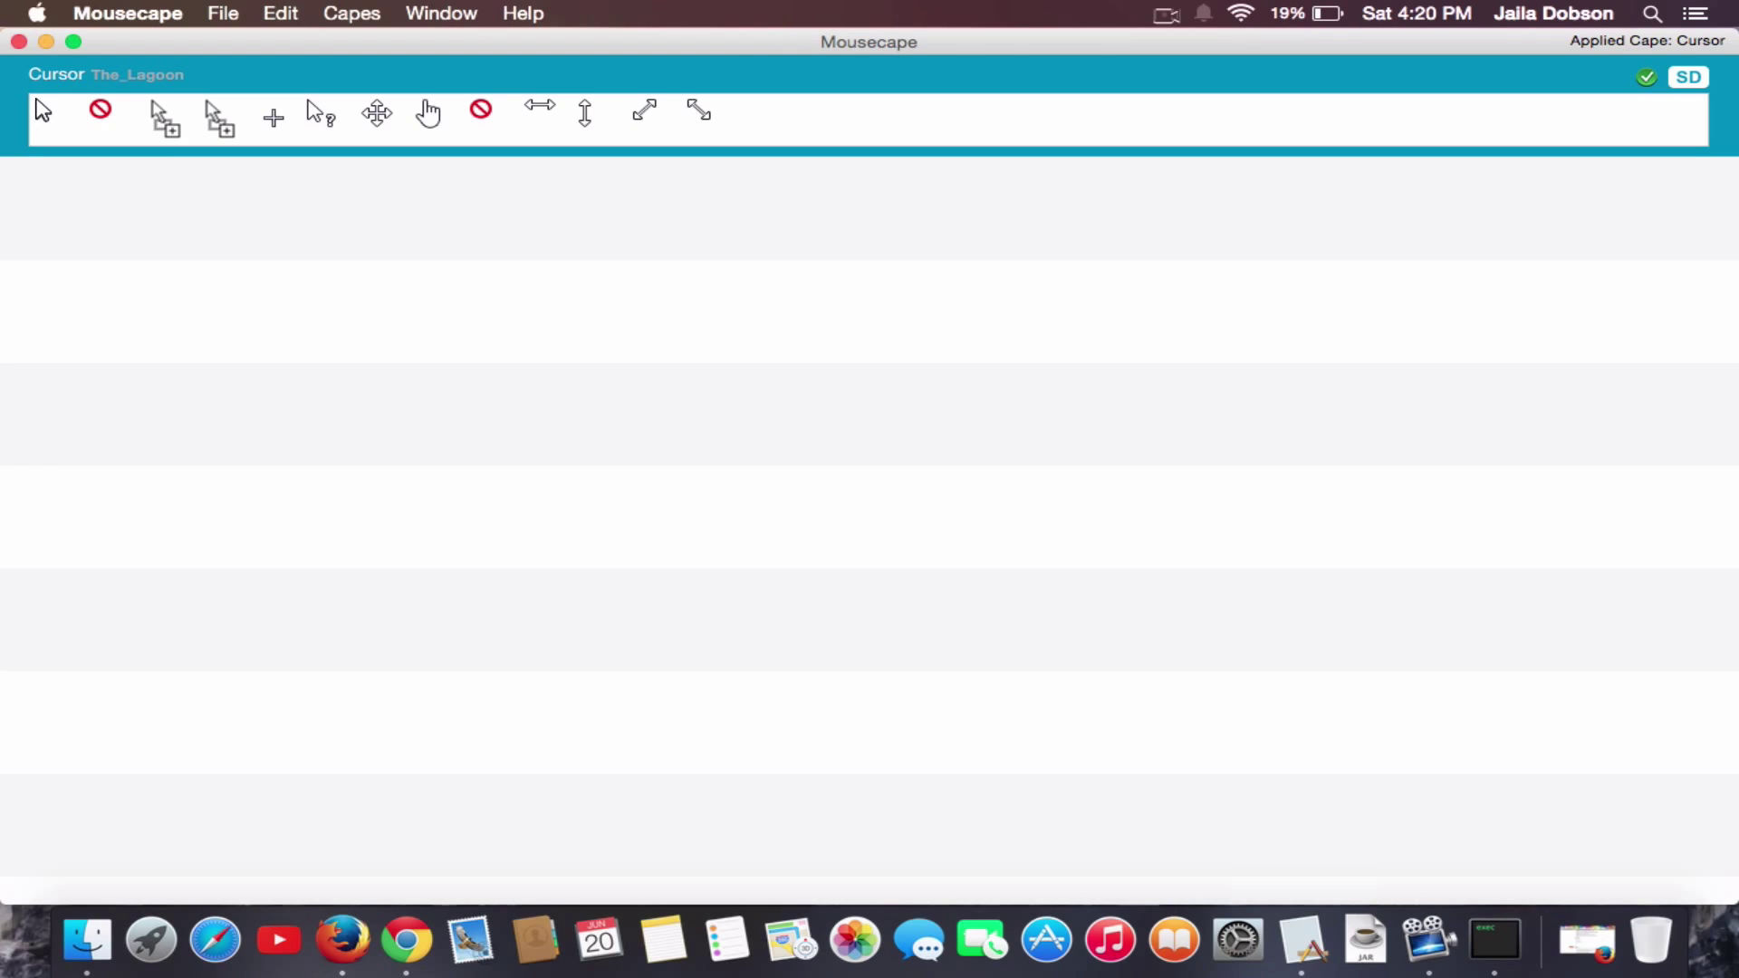
left_click(44, 43)
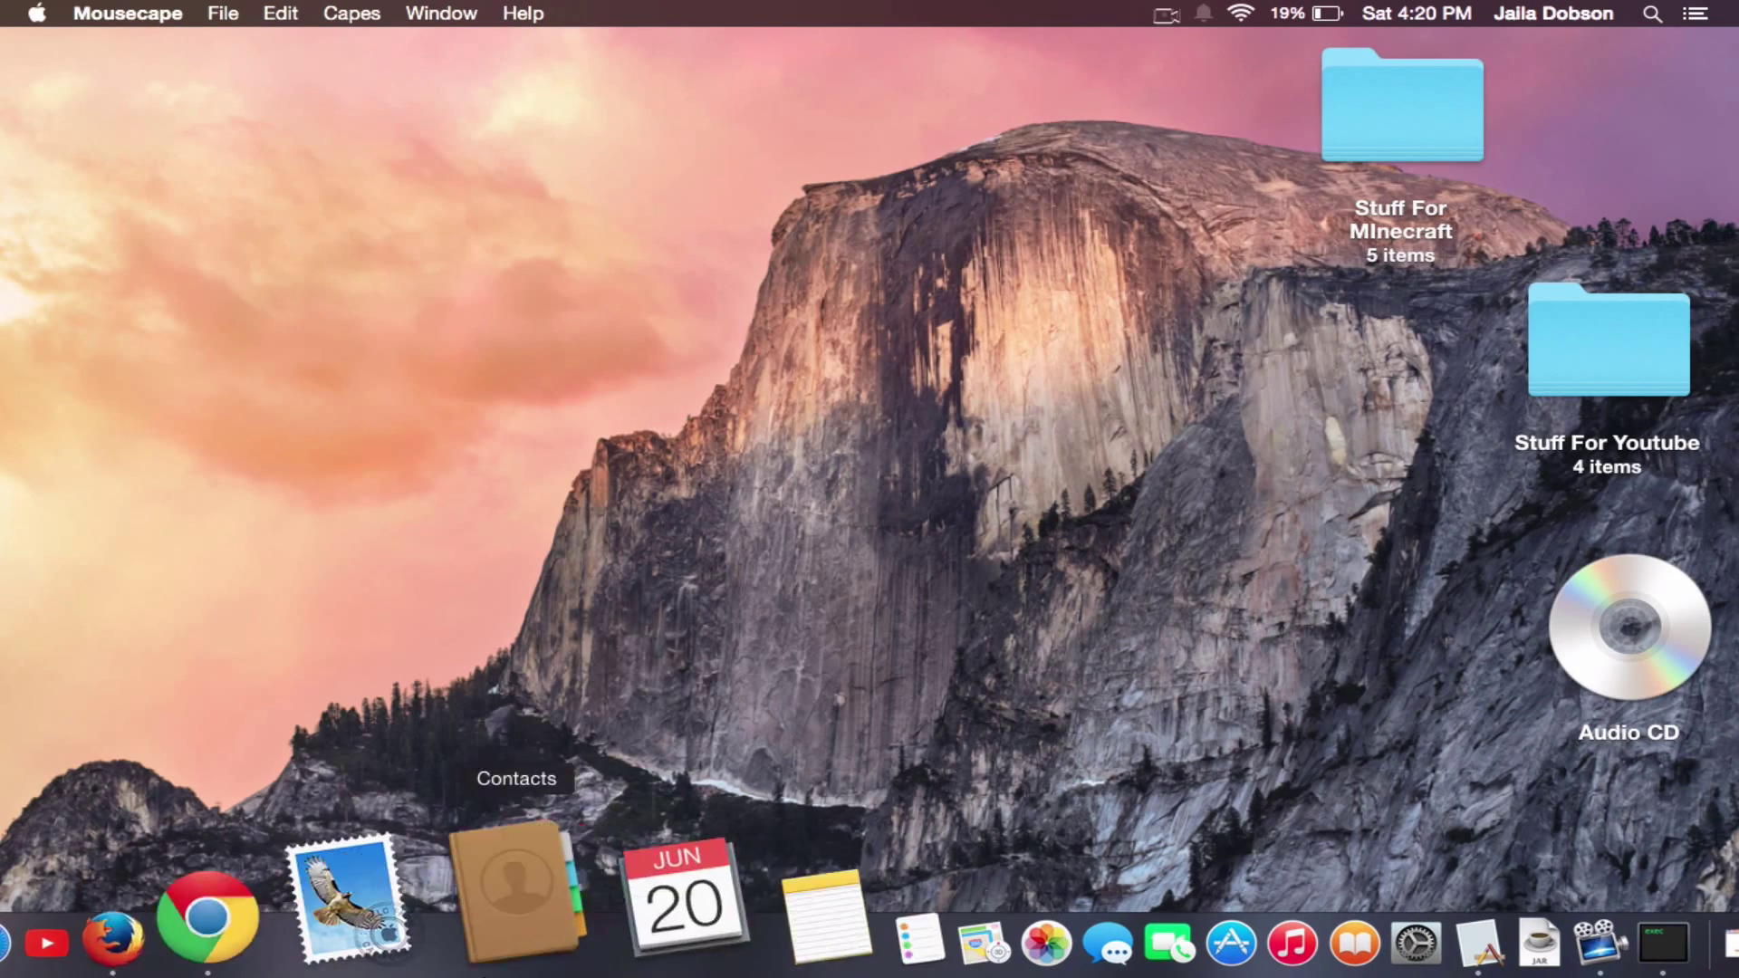
left_click(352, 899)
- Open the bookmarked DeviantArt 'Windows 8 Cursors' page in a new Firefox tab
left_click(436, 52)
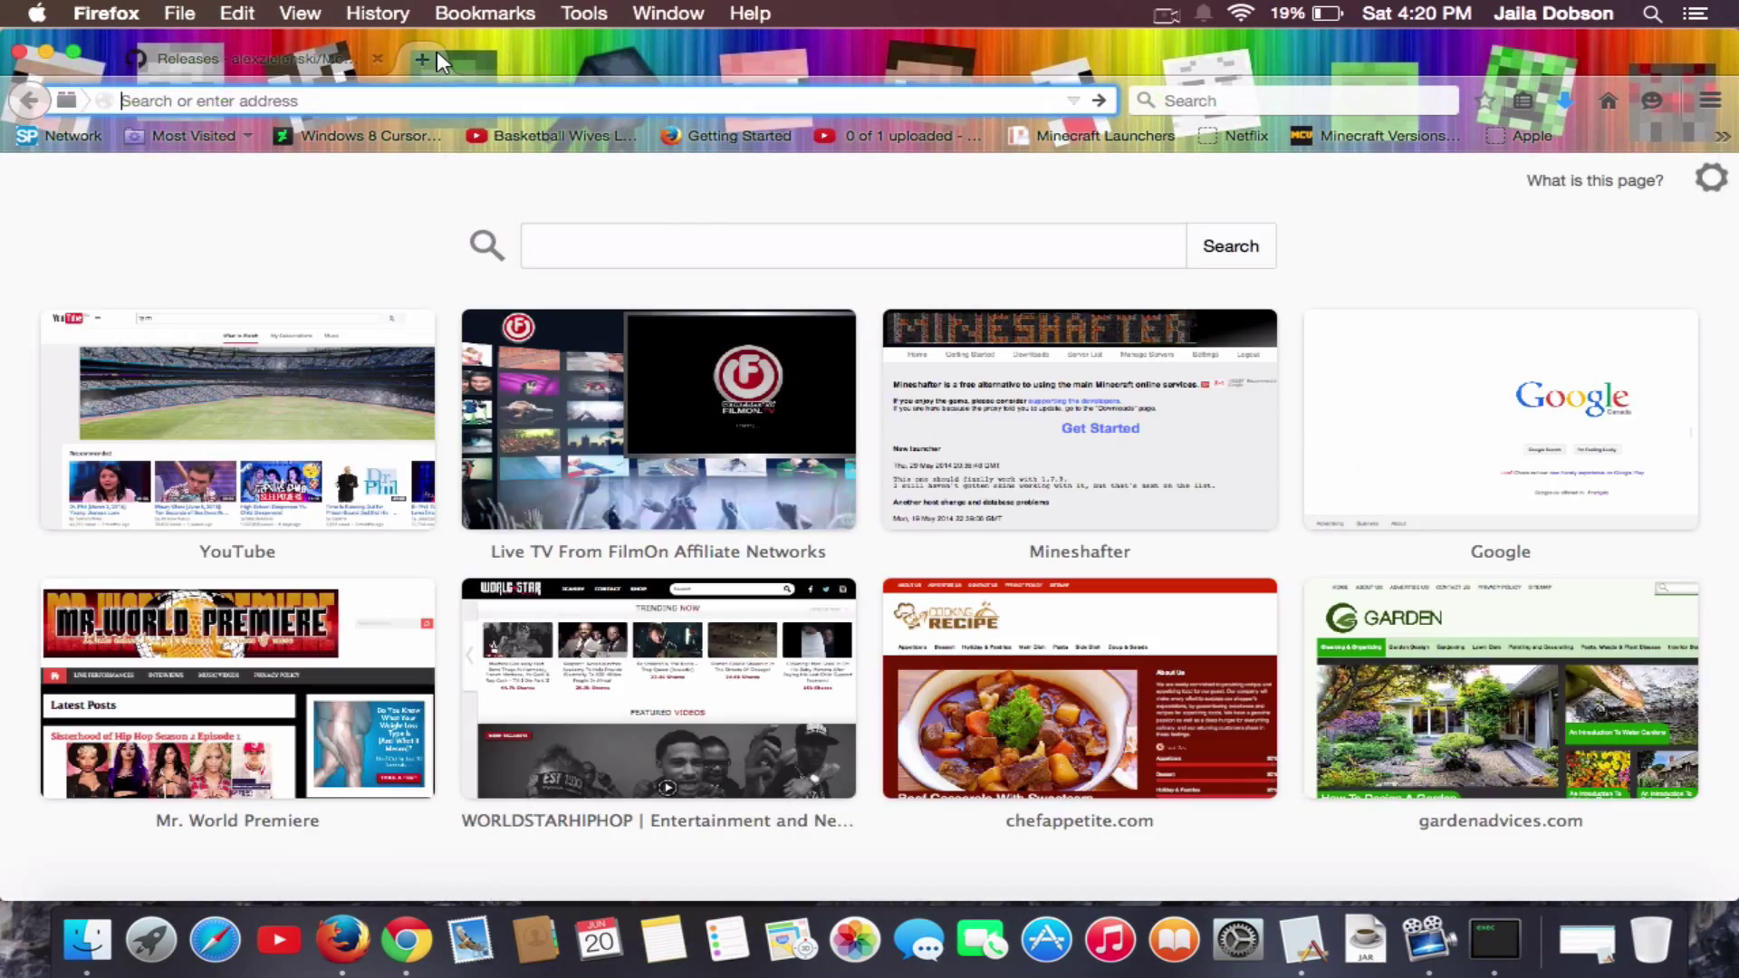
left_click(662, 58)
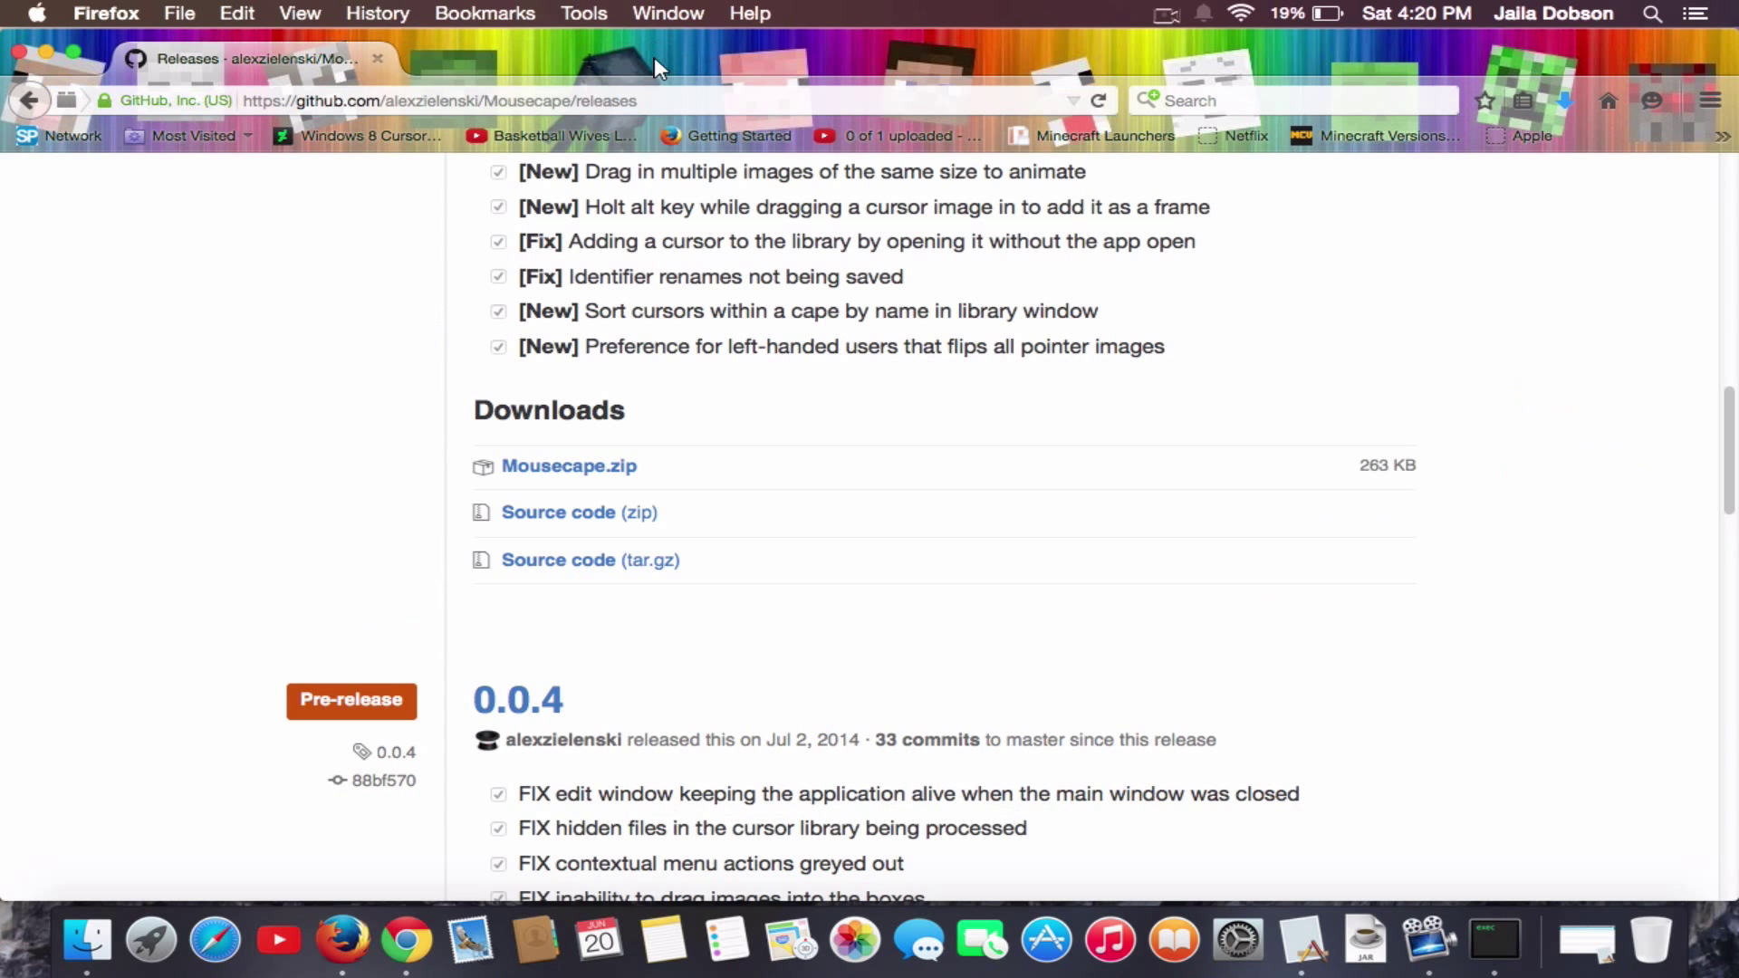
left_click(47, 53)
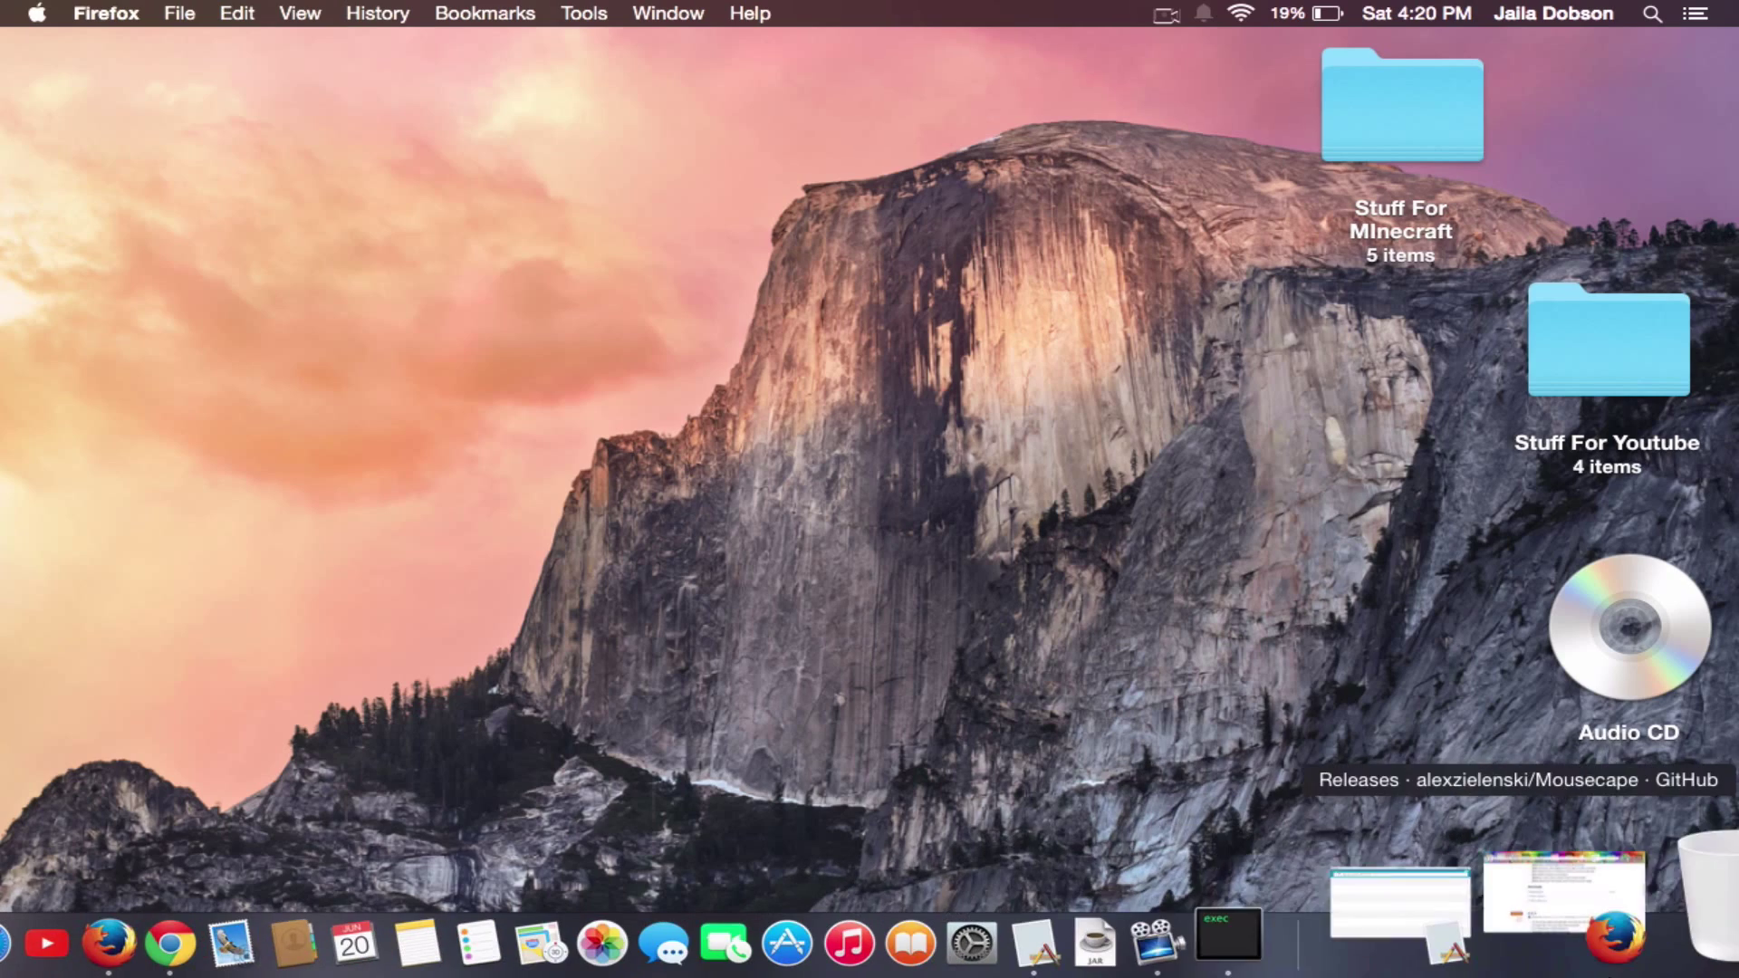
left_click(1594, 940)
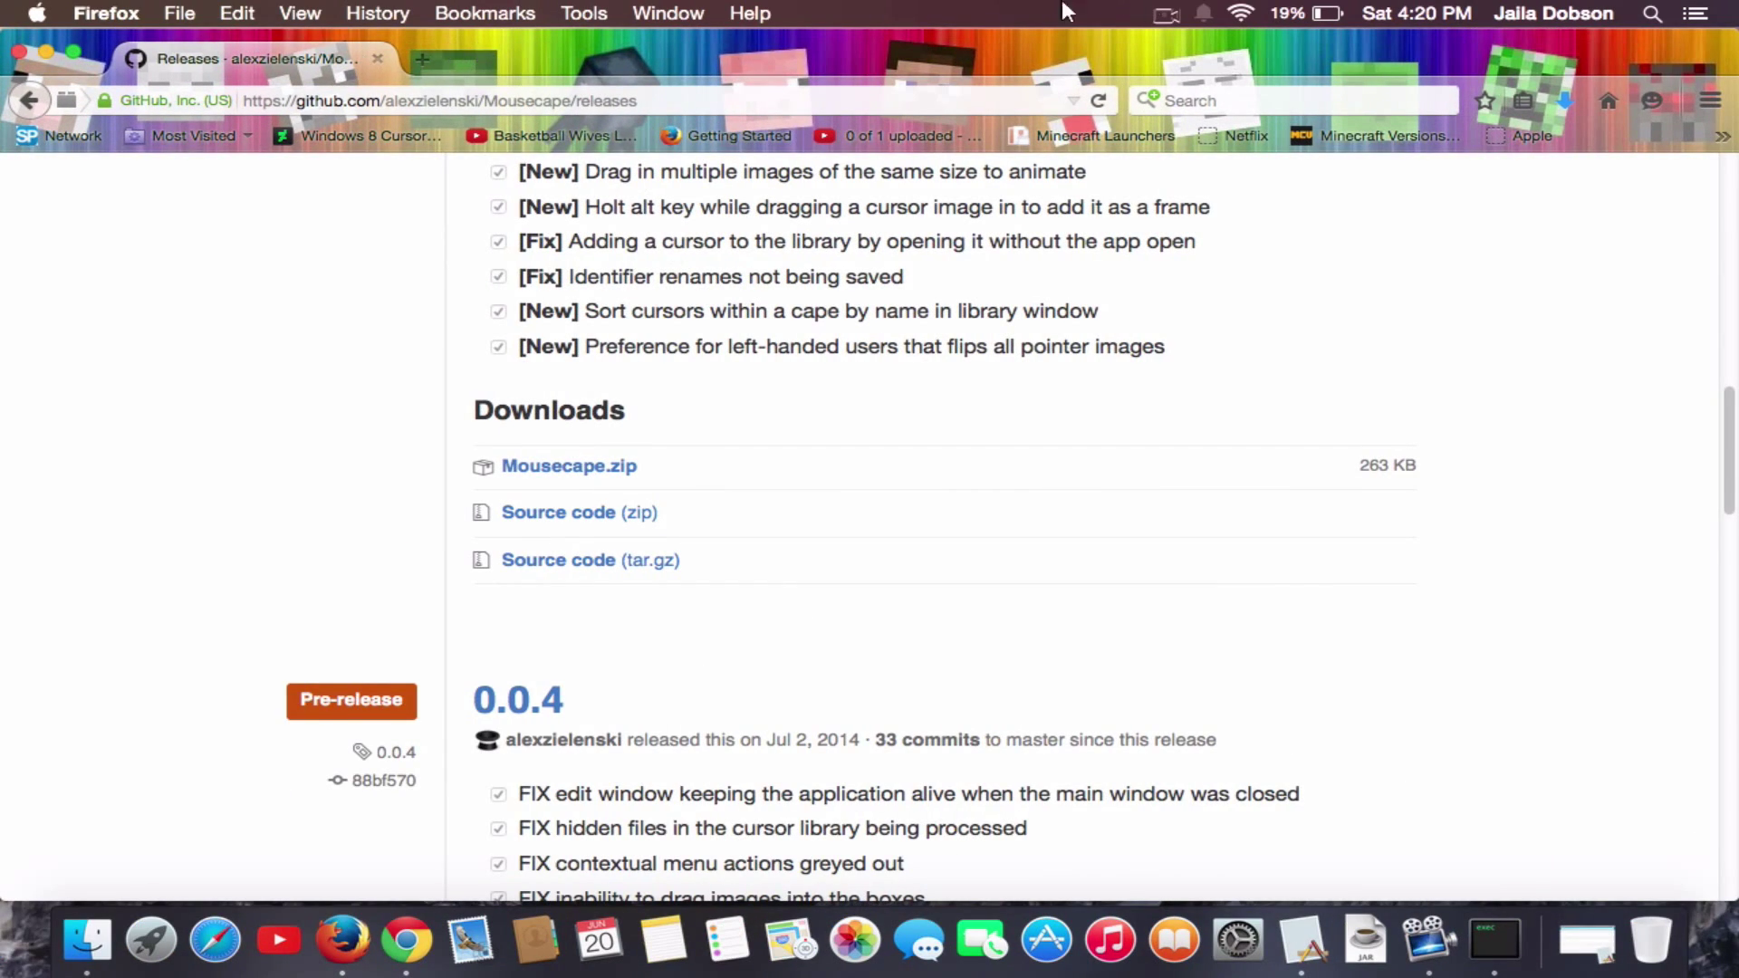
left_click(418, 59)
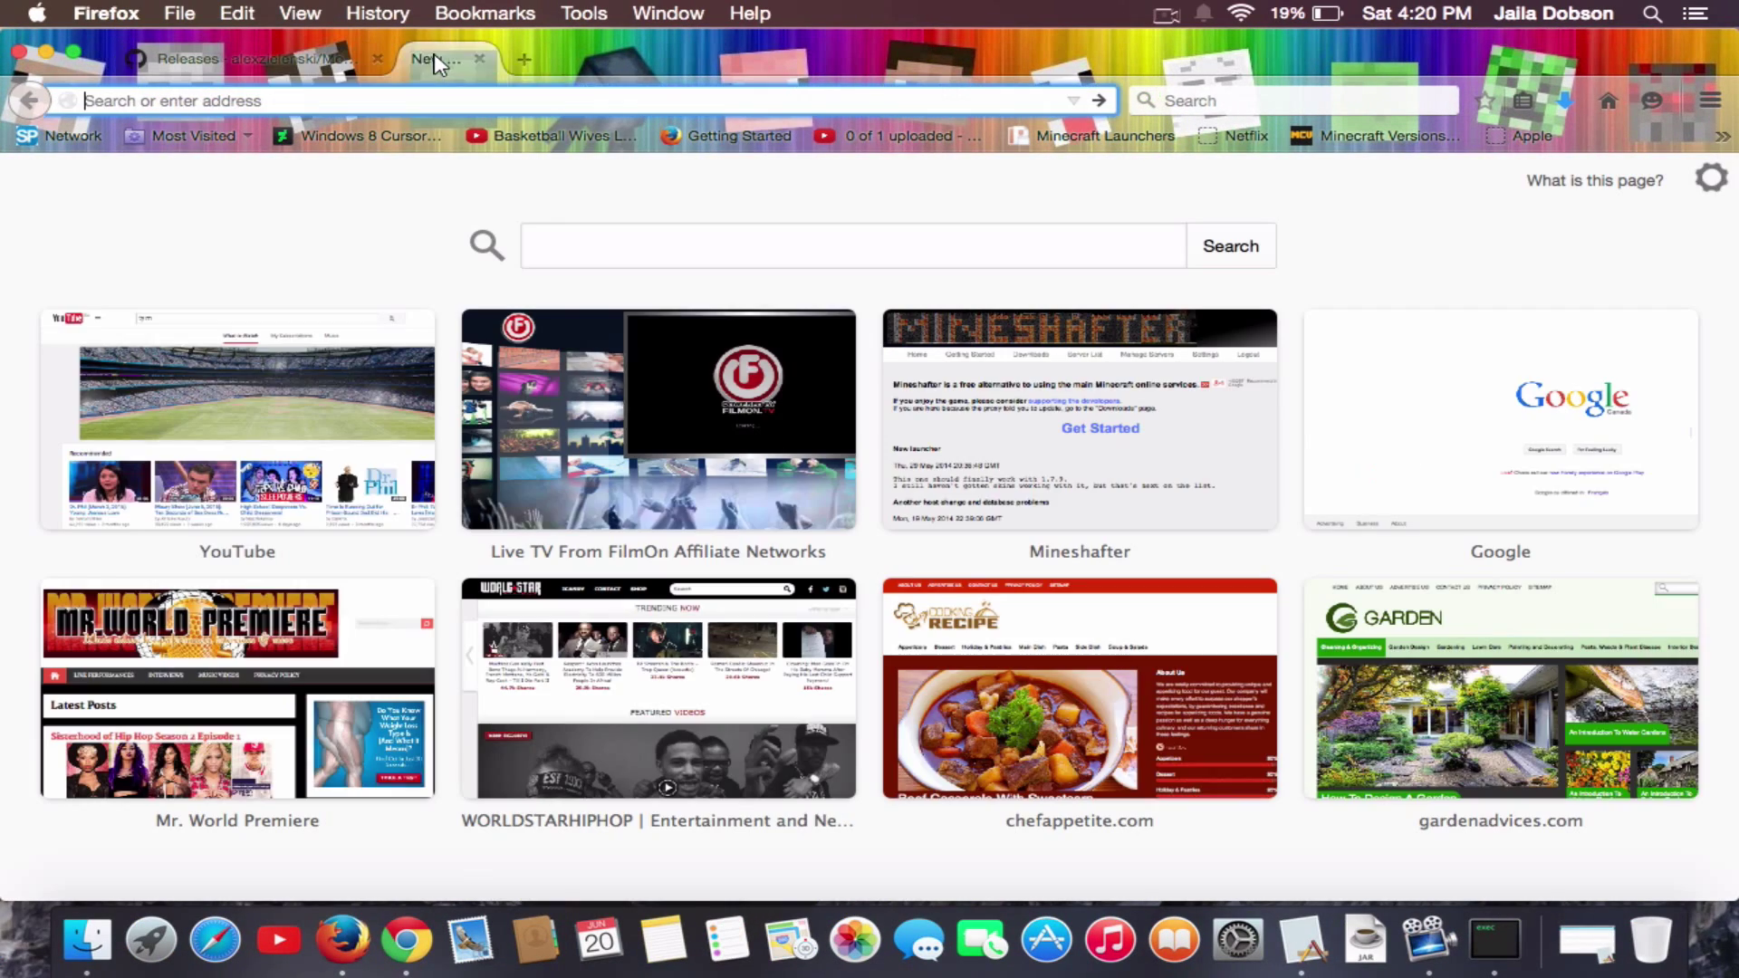
left_click(350, 141)
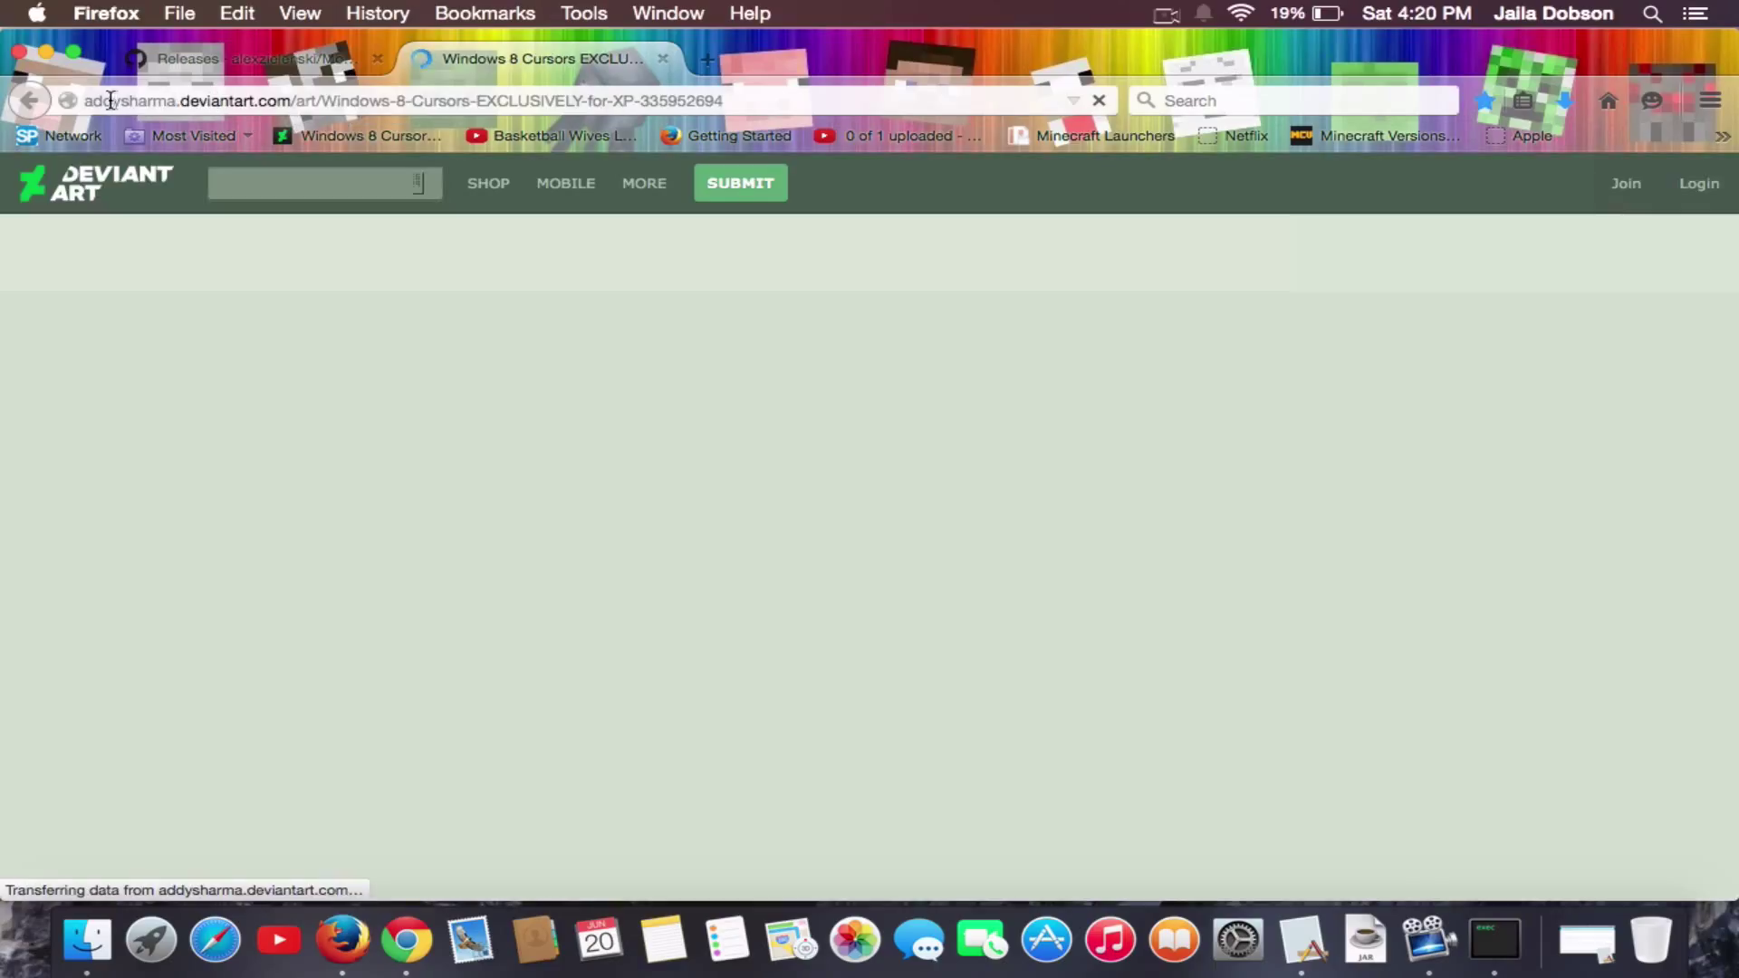
left_click(109, 99)
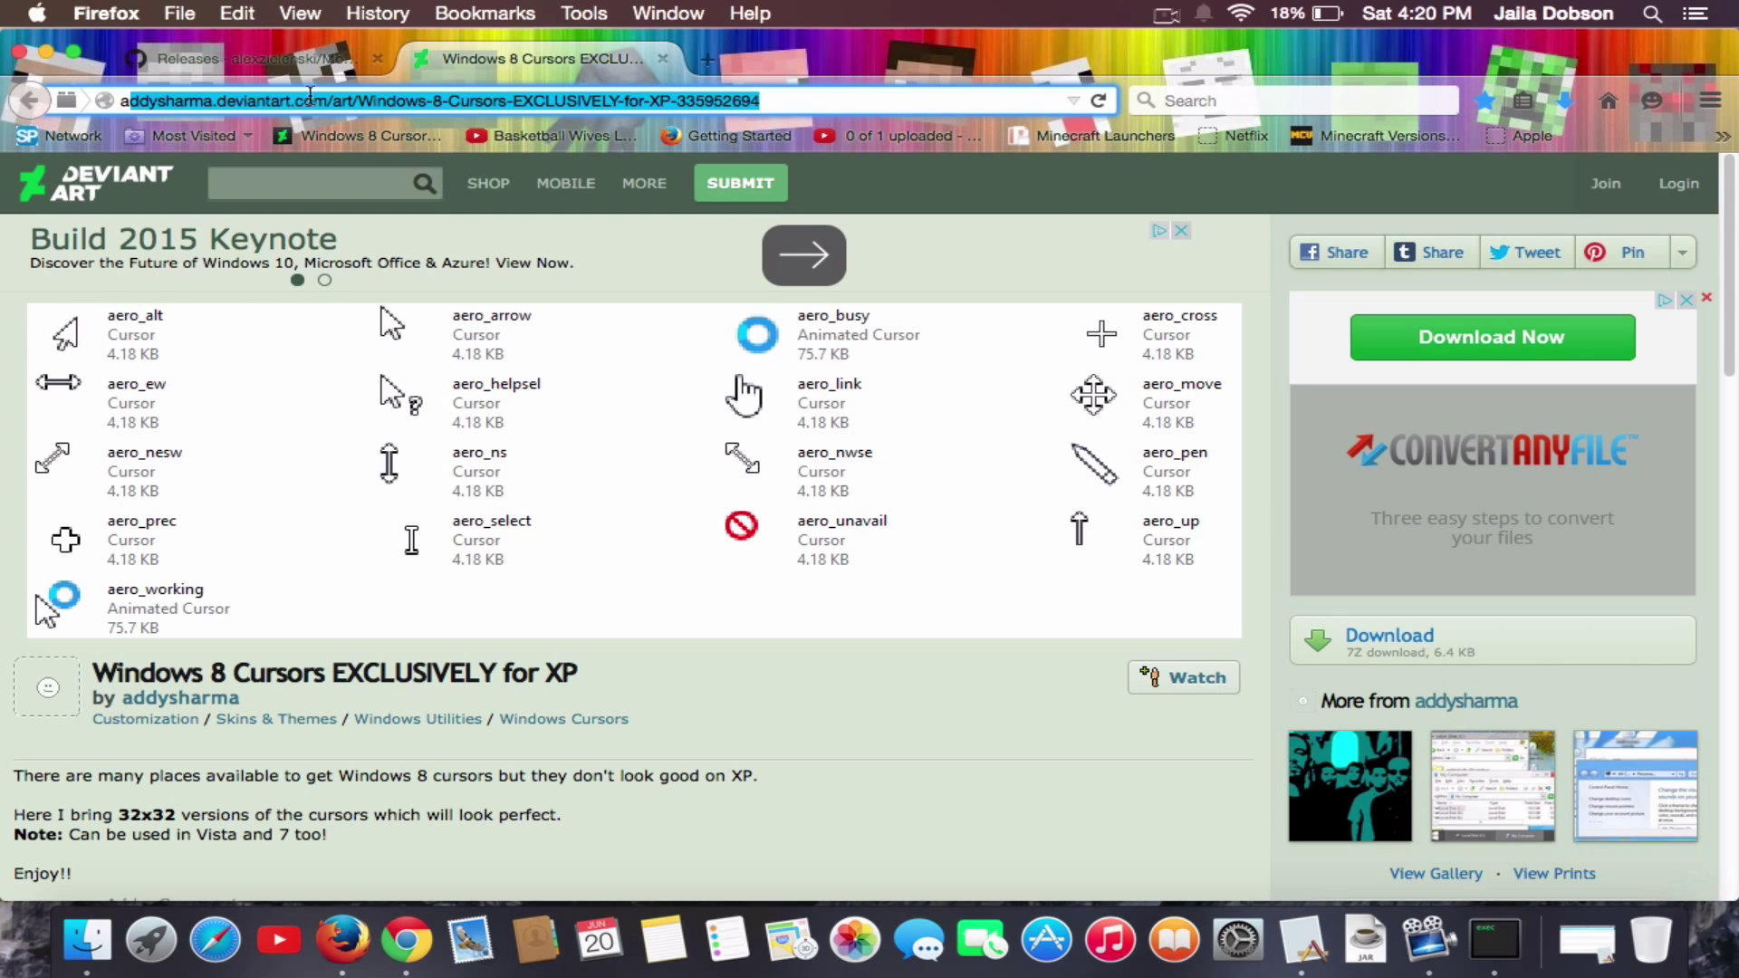
left_click(48, 54)
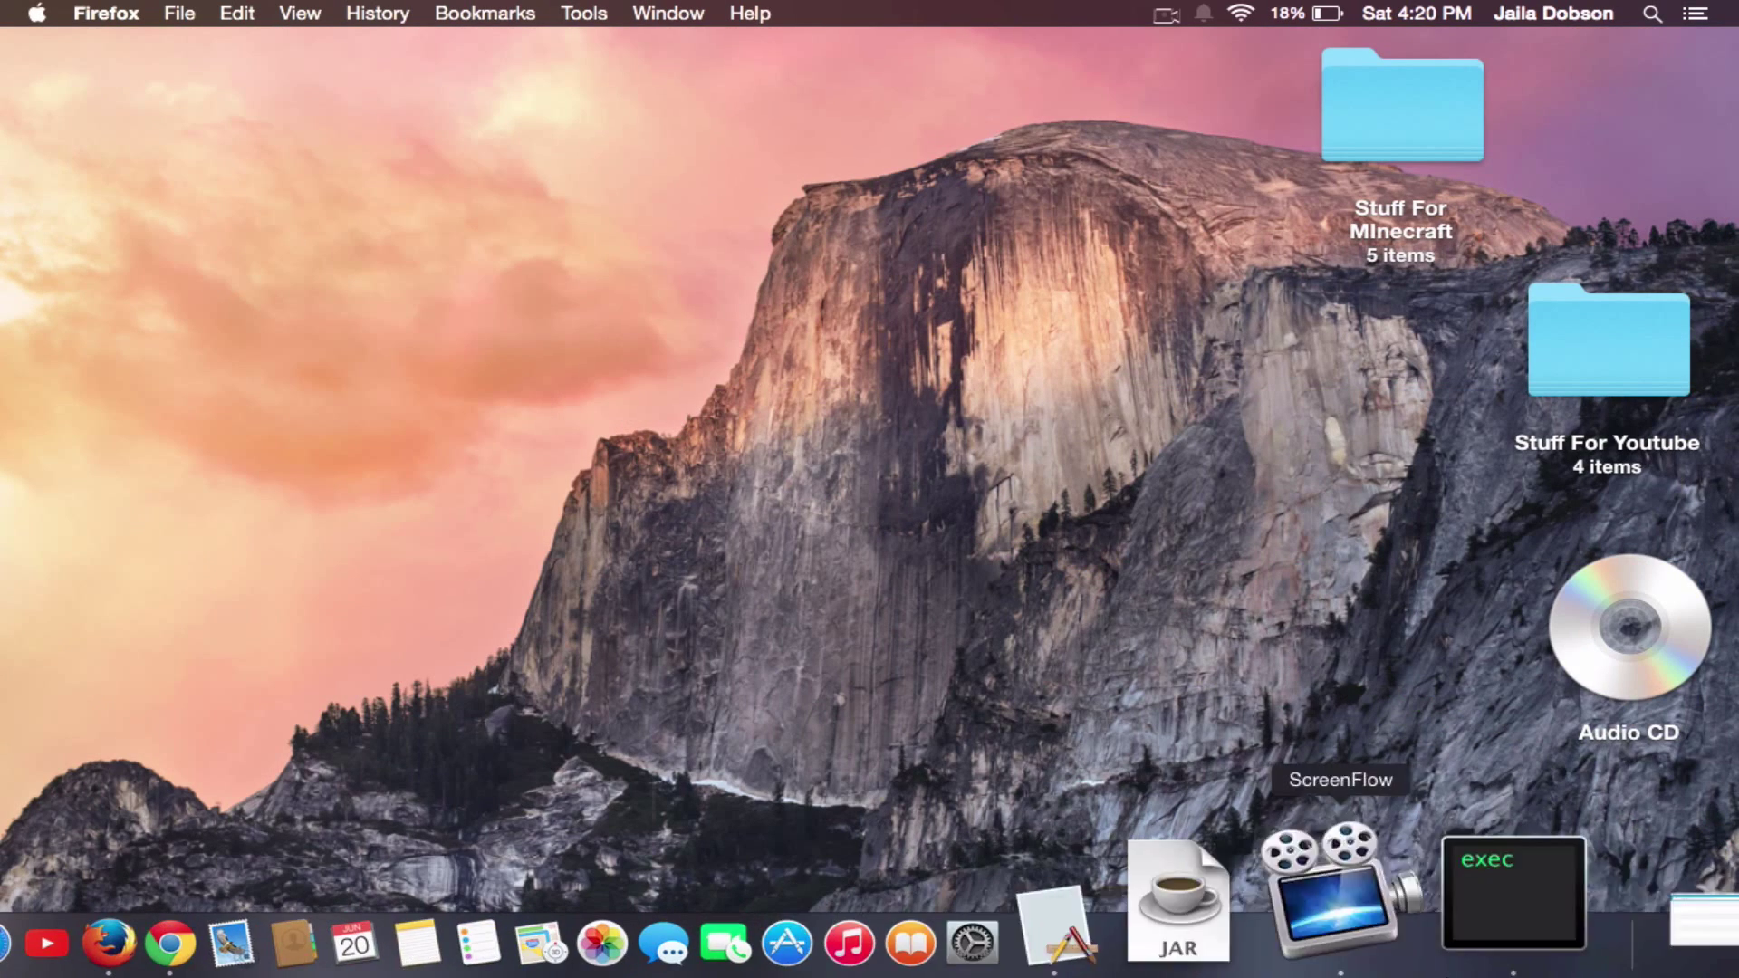
left_click(1589, 942)
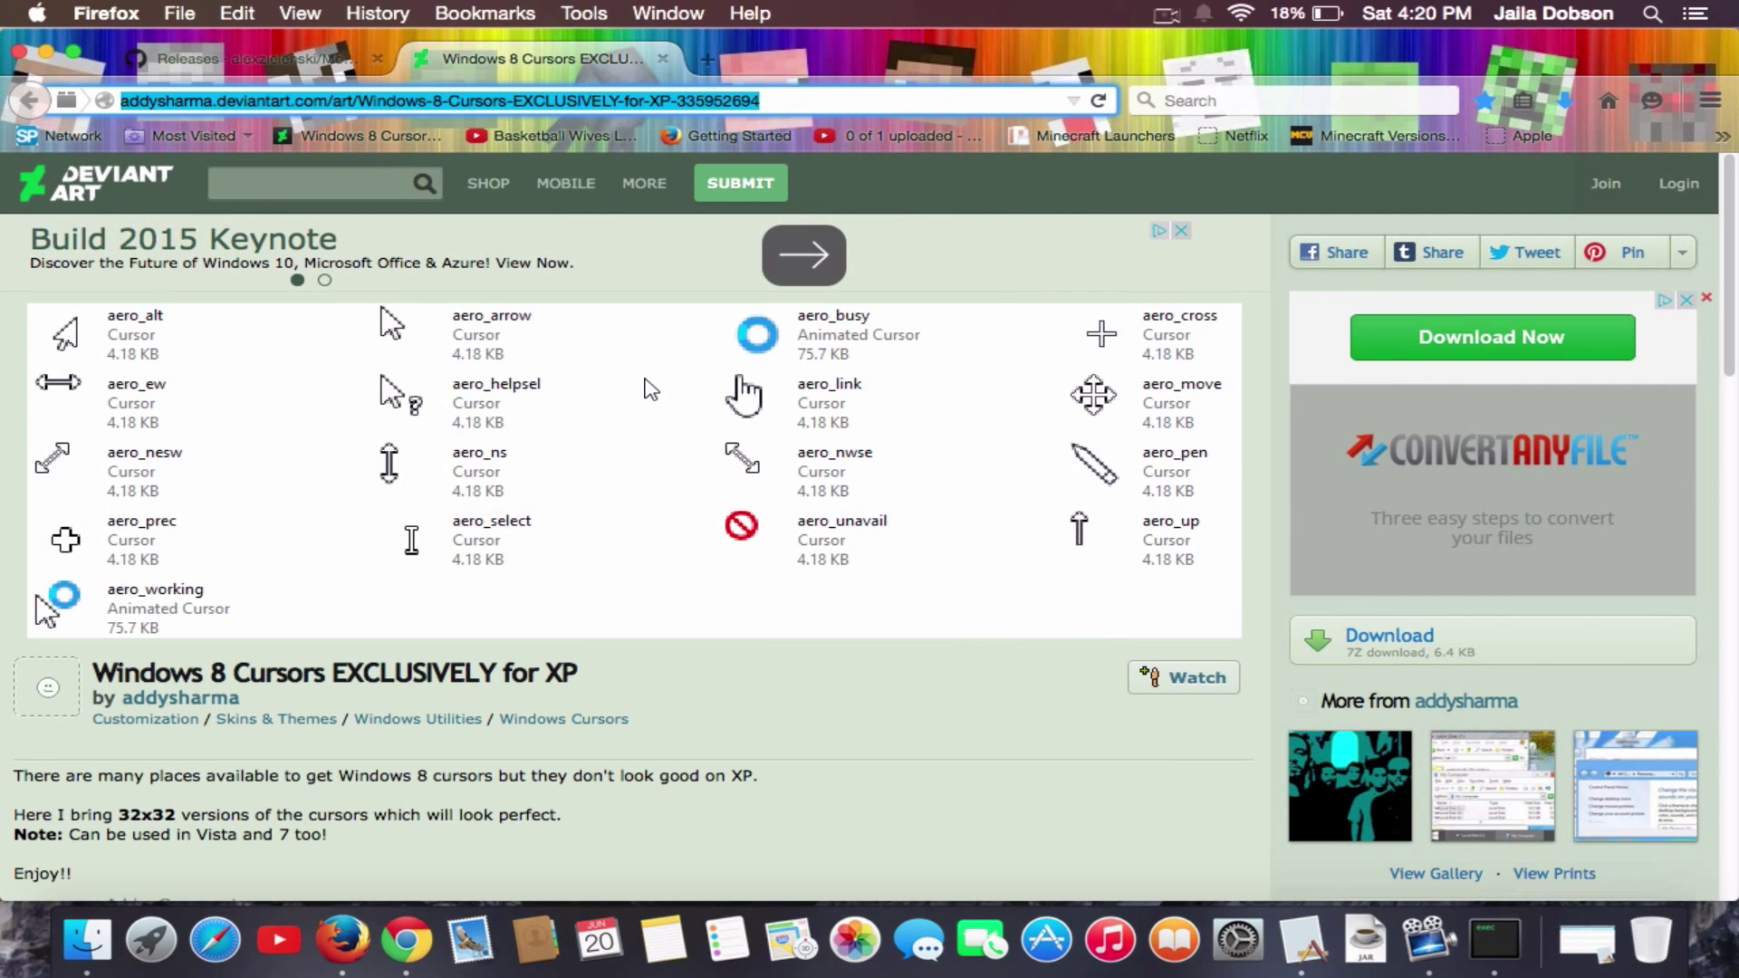
left_click(35, 585)
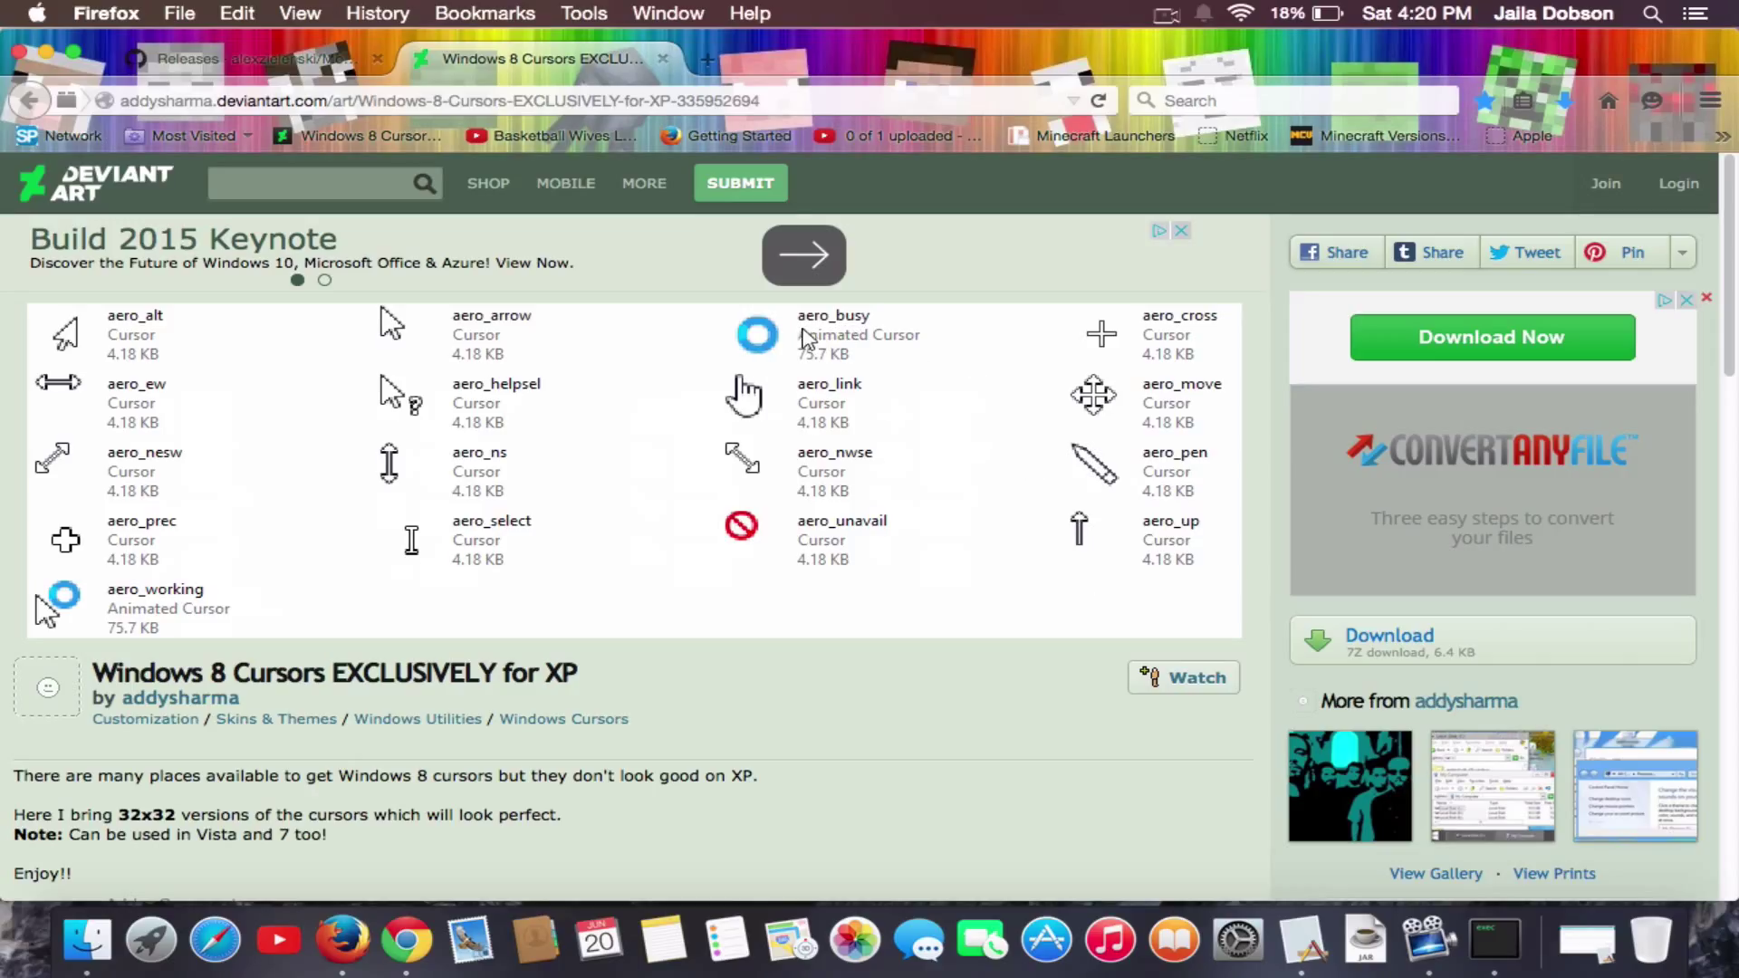
left_click(47, 47)
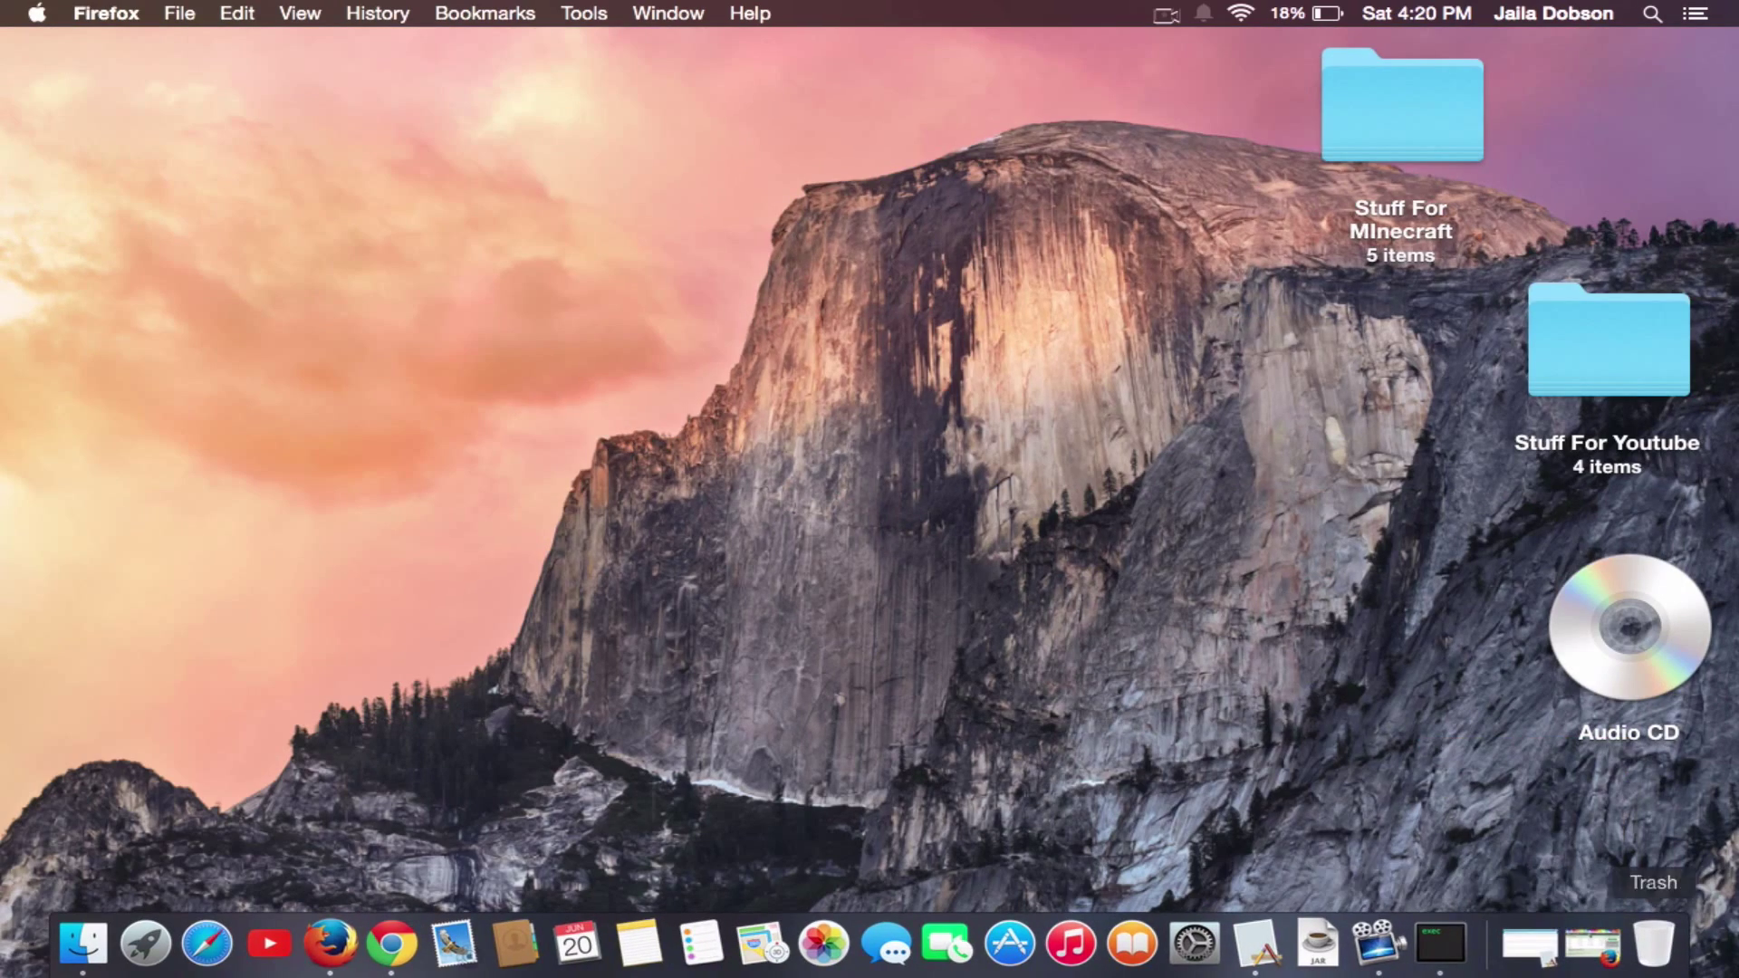
left_click(1529, 897)
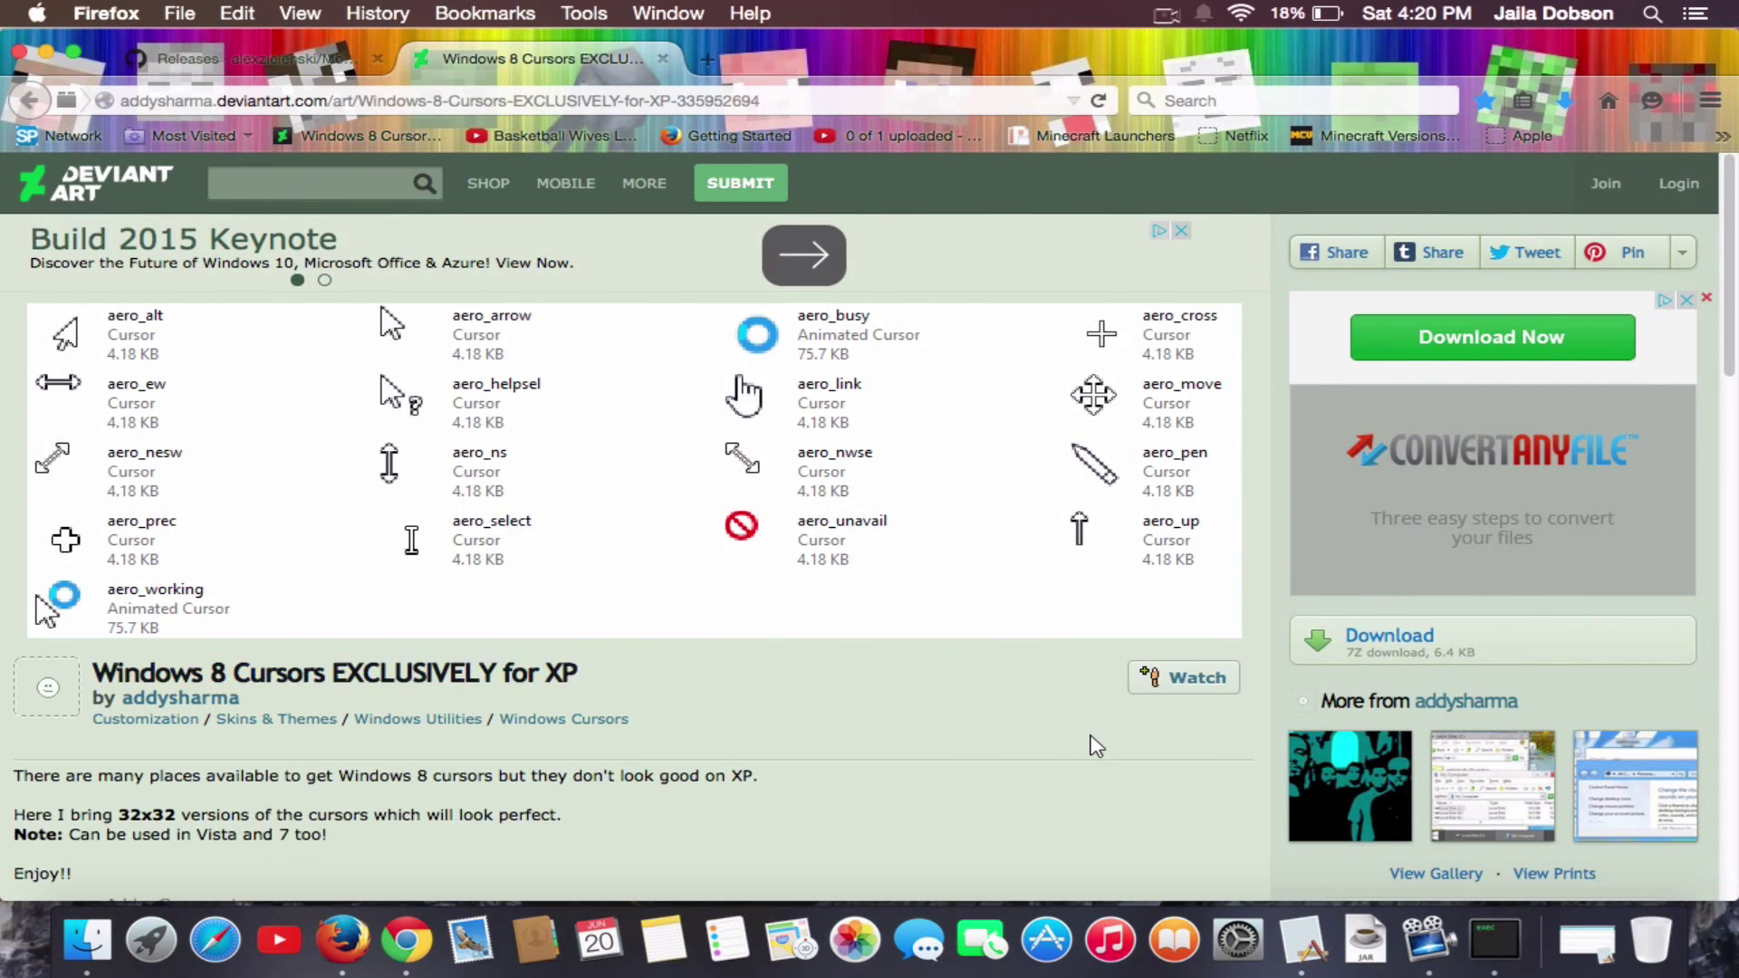
- Download the Windows 8 cursors pack, saving the 7z archive file
left_click(1368, 654)
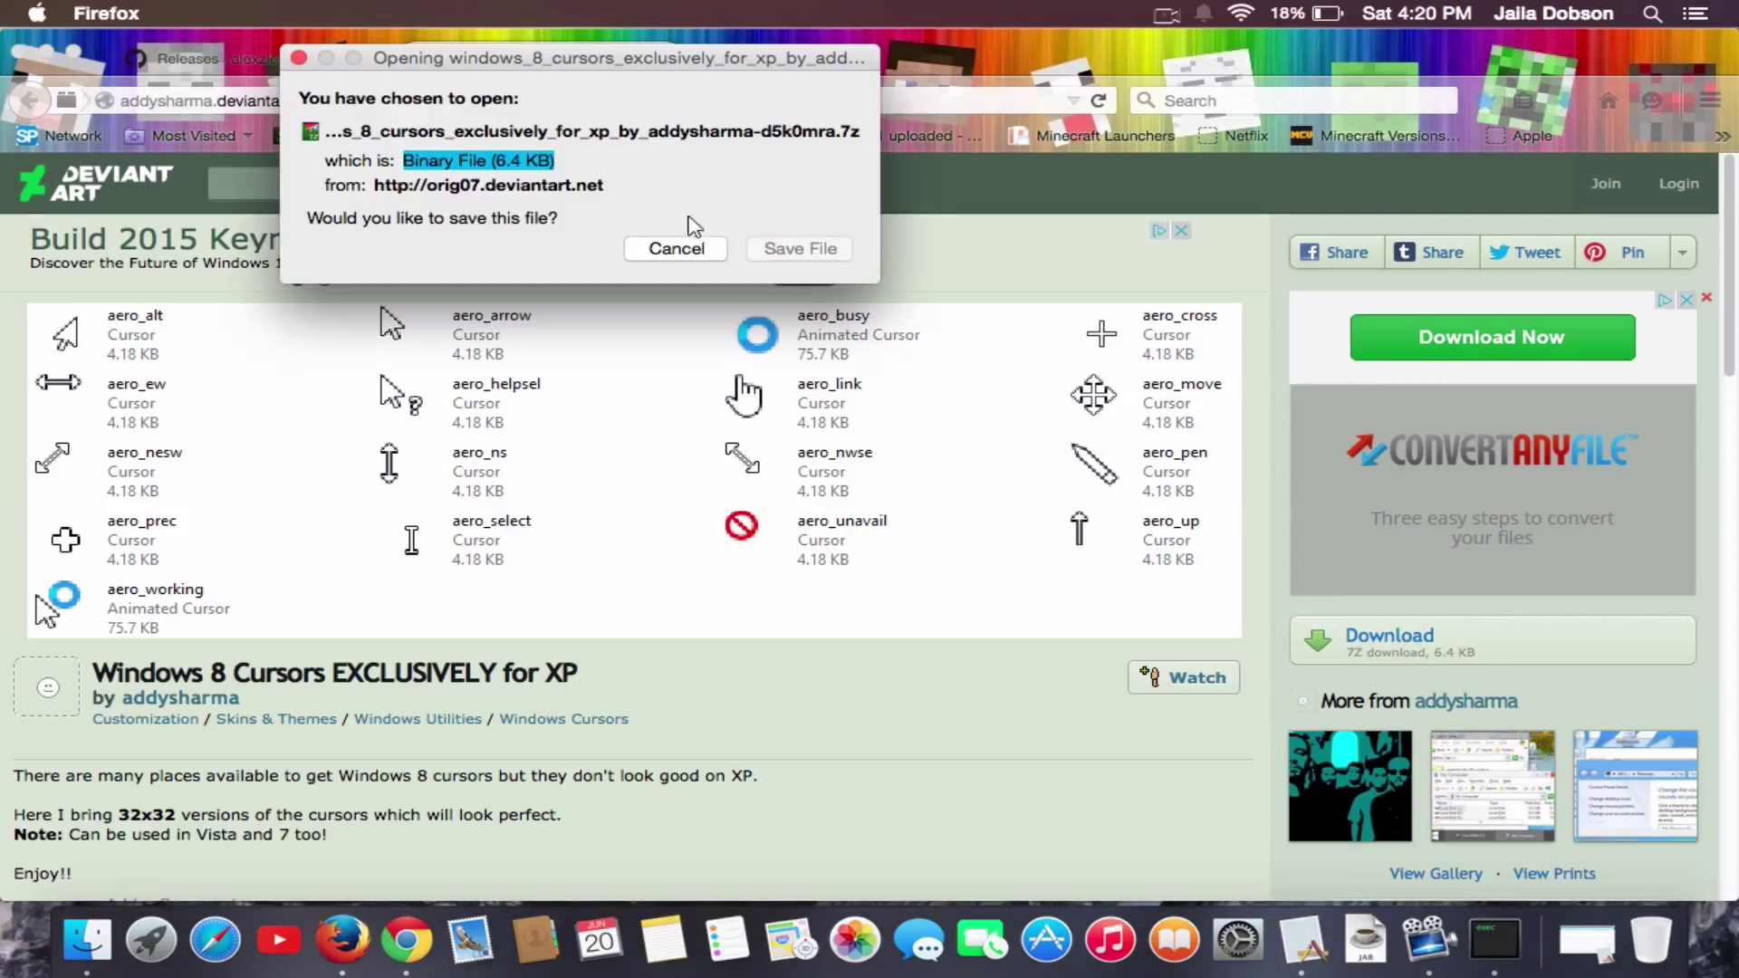
left_click(779, 254)
left_click(1569, 107)
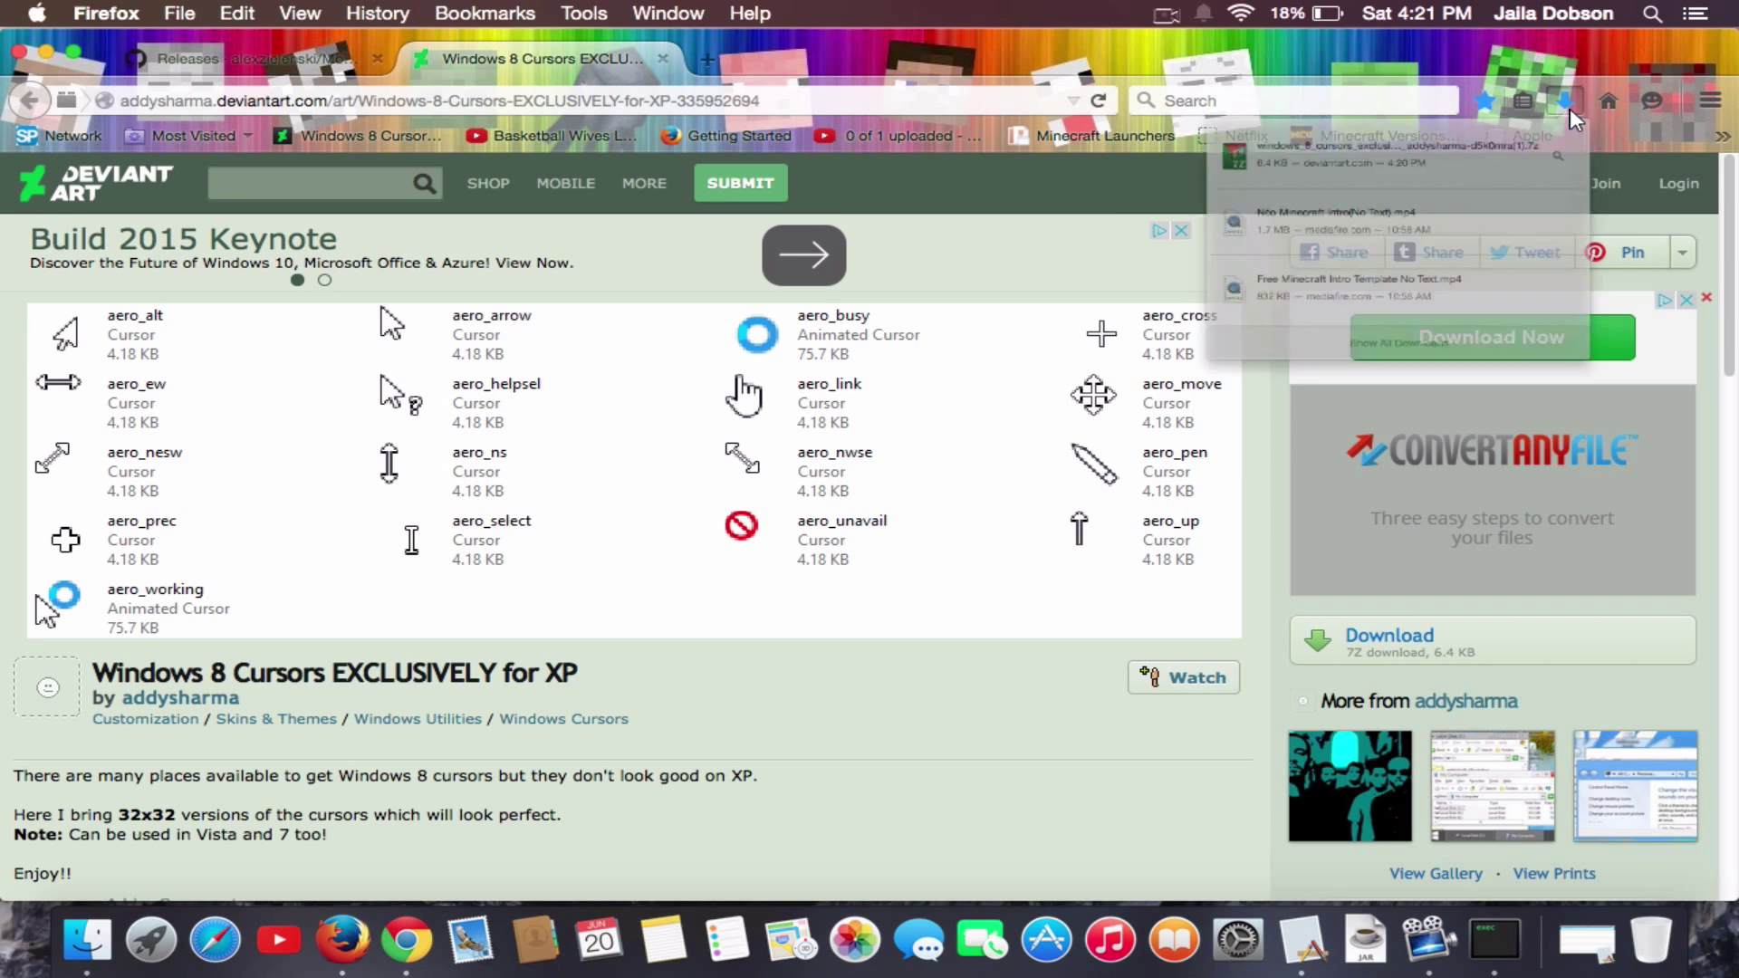
left_click(1561, 18)
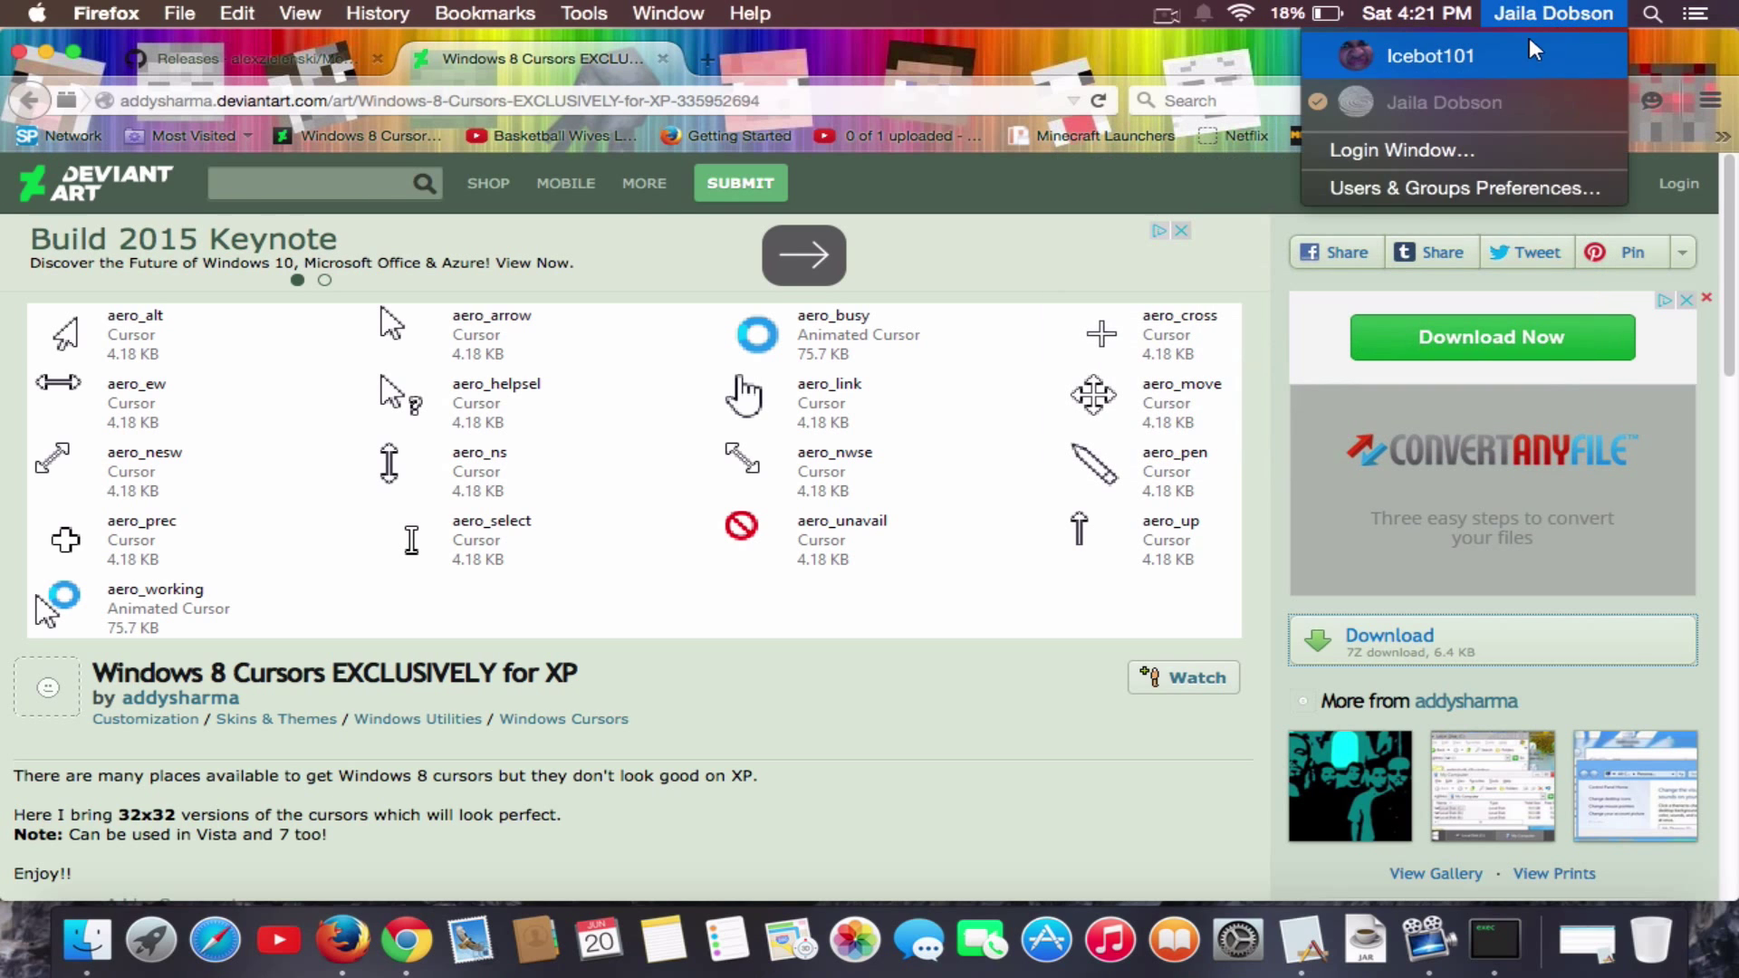
left_click(1057, 83)
- Drag the downloaded windows_8_cursors 7z archive from the Downloads list onto the desktop
left_click_drag(1233, 40, 671, 200)
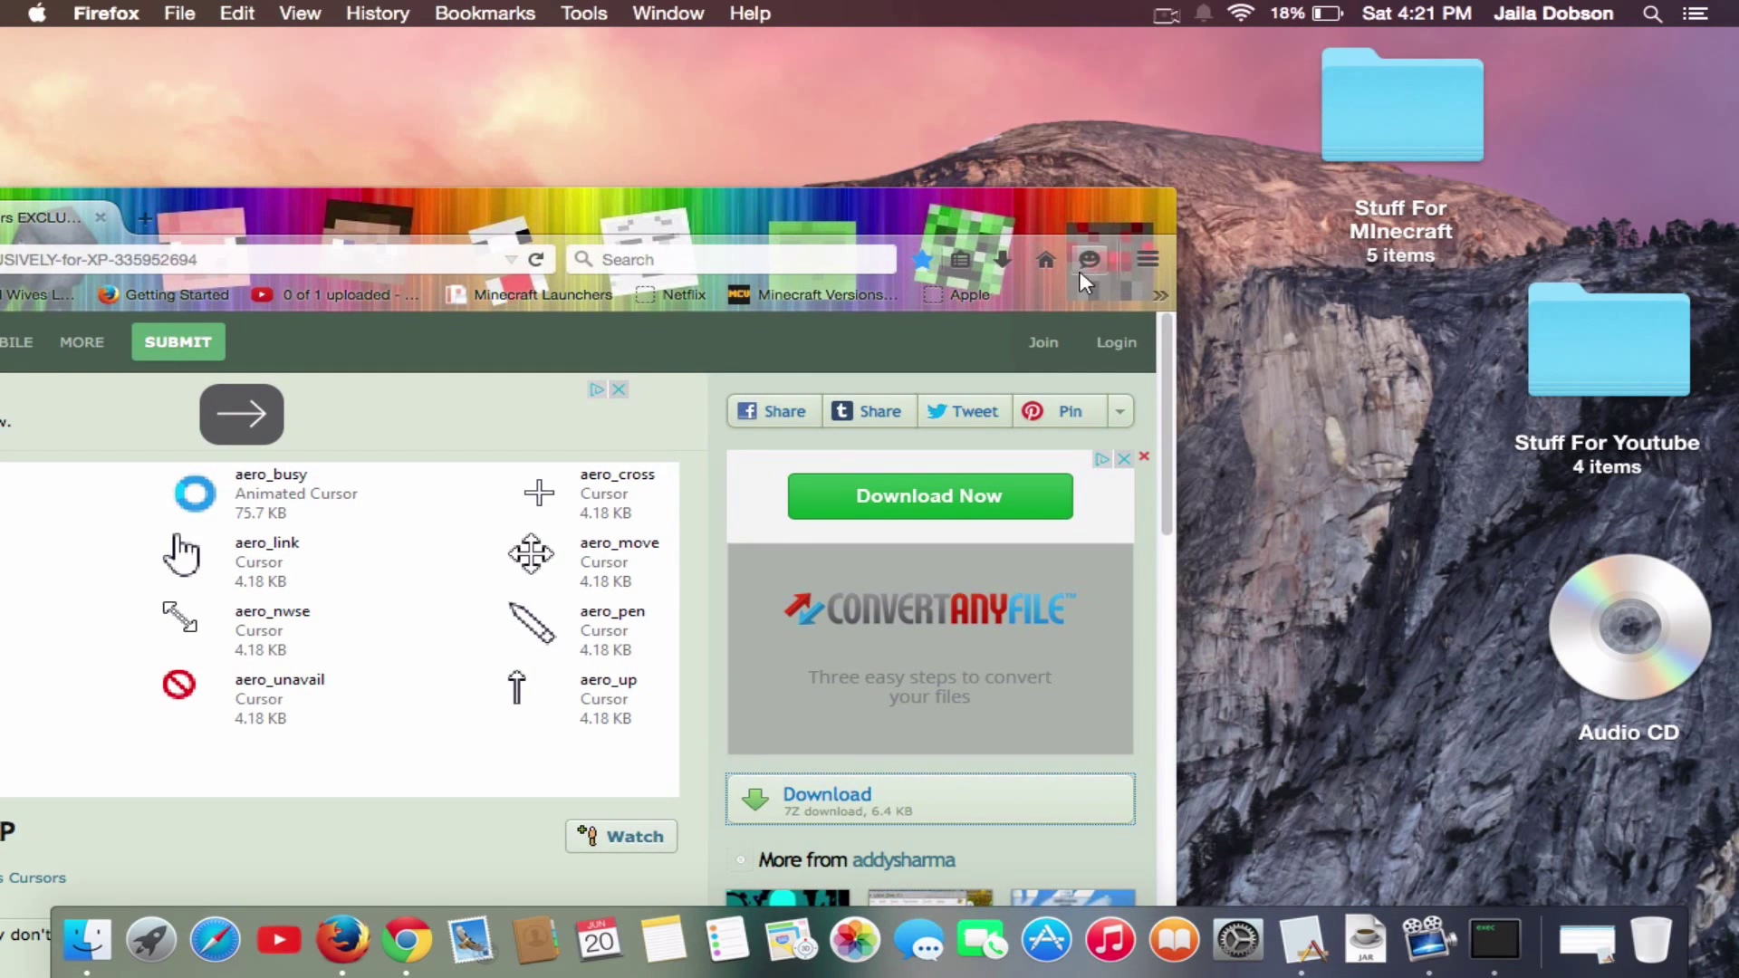
left_click(1002, 266)
left_click_drag(666, 335, 861, 199)
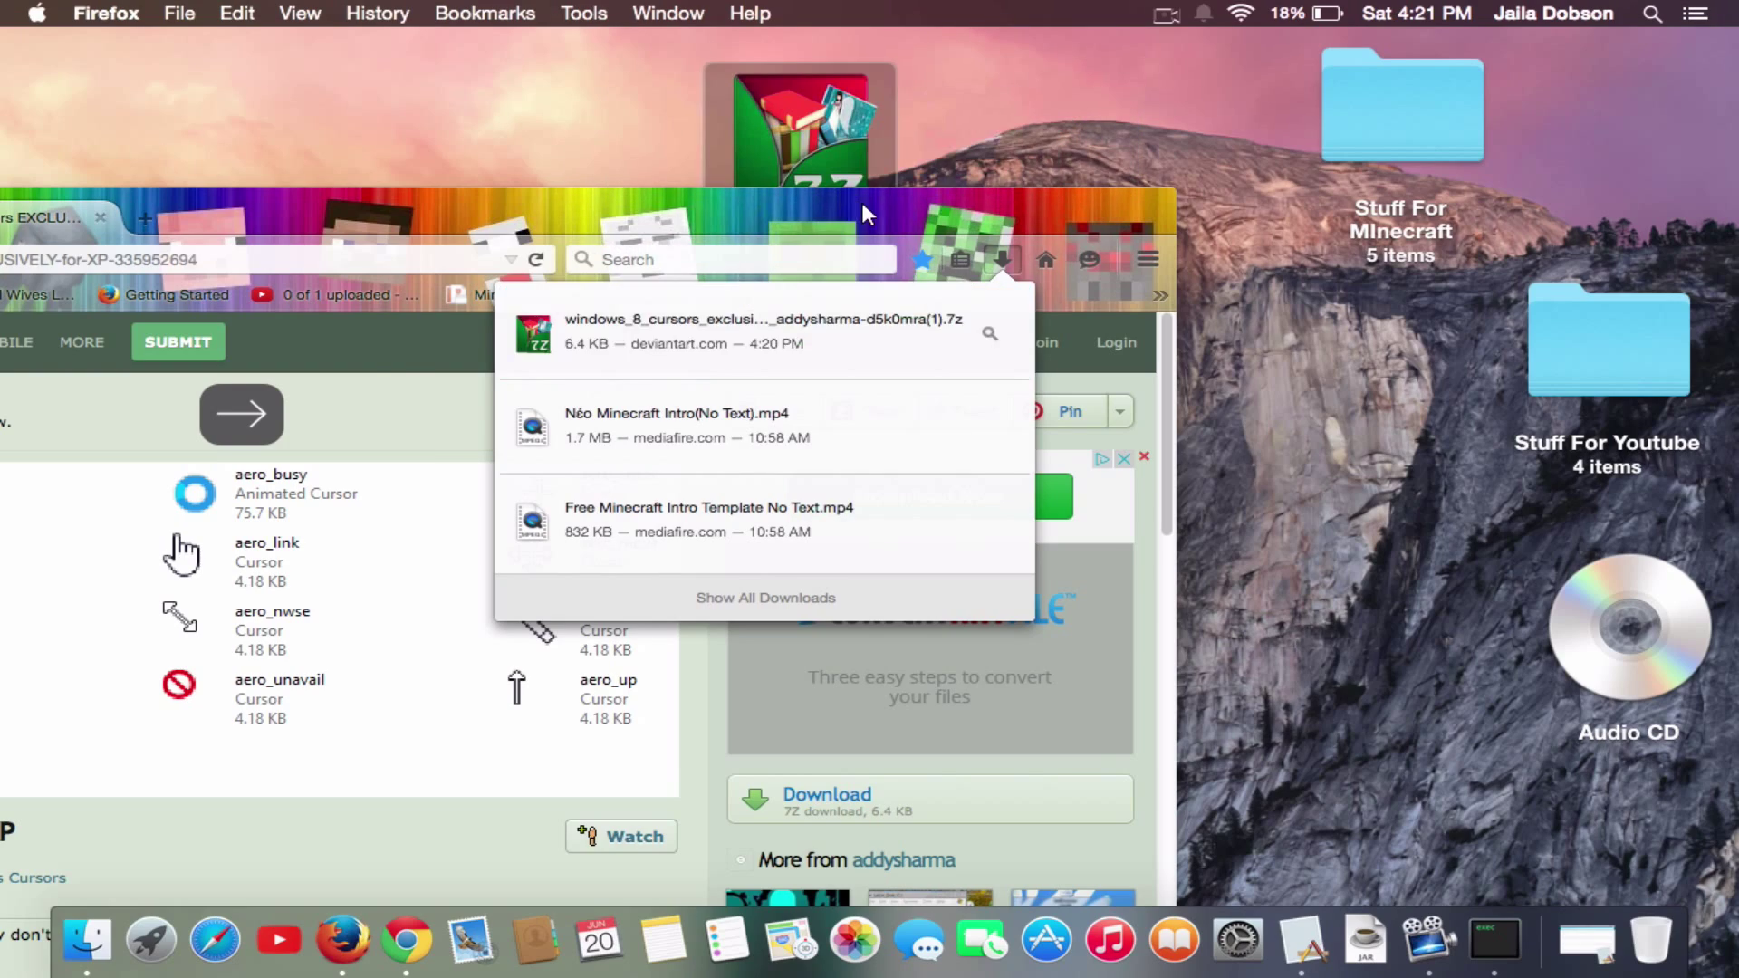
left_click_drag(862, 205, 243, 134)
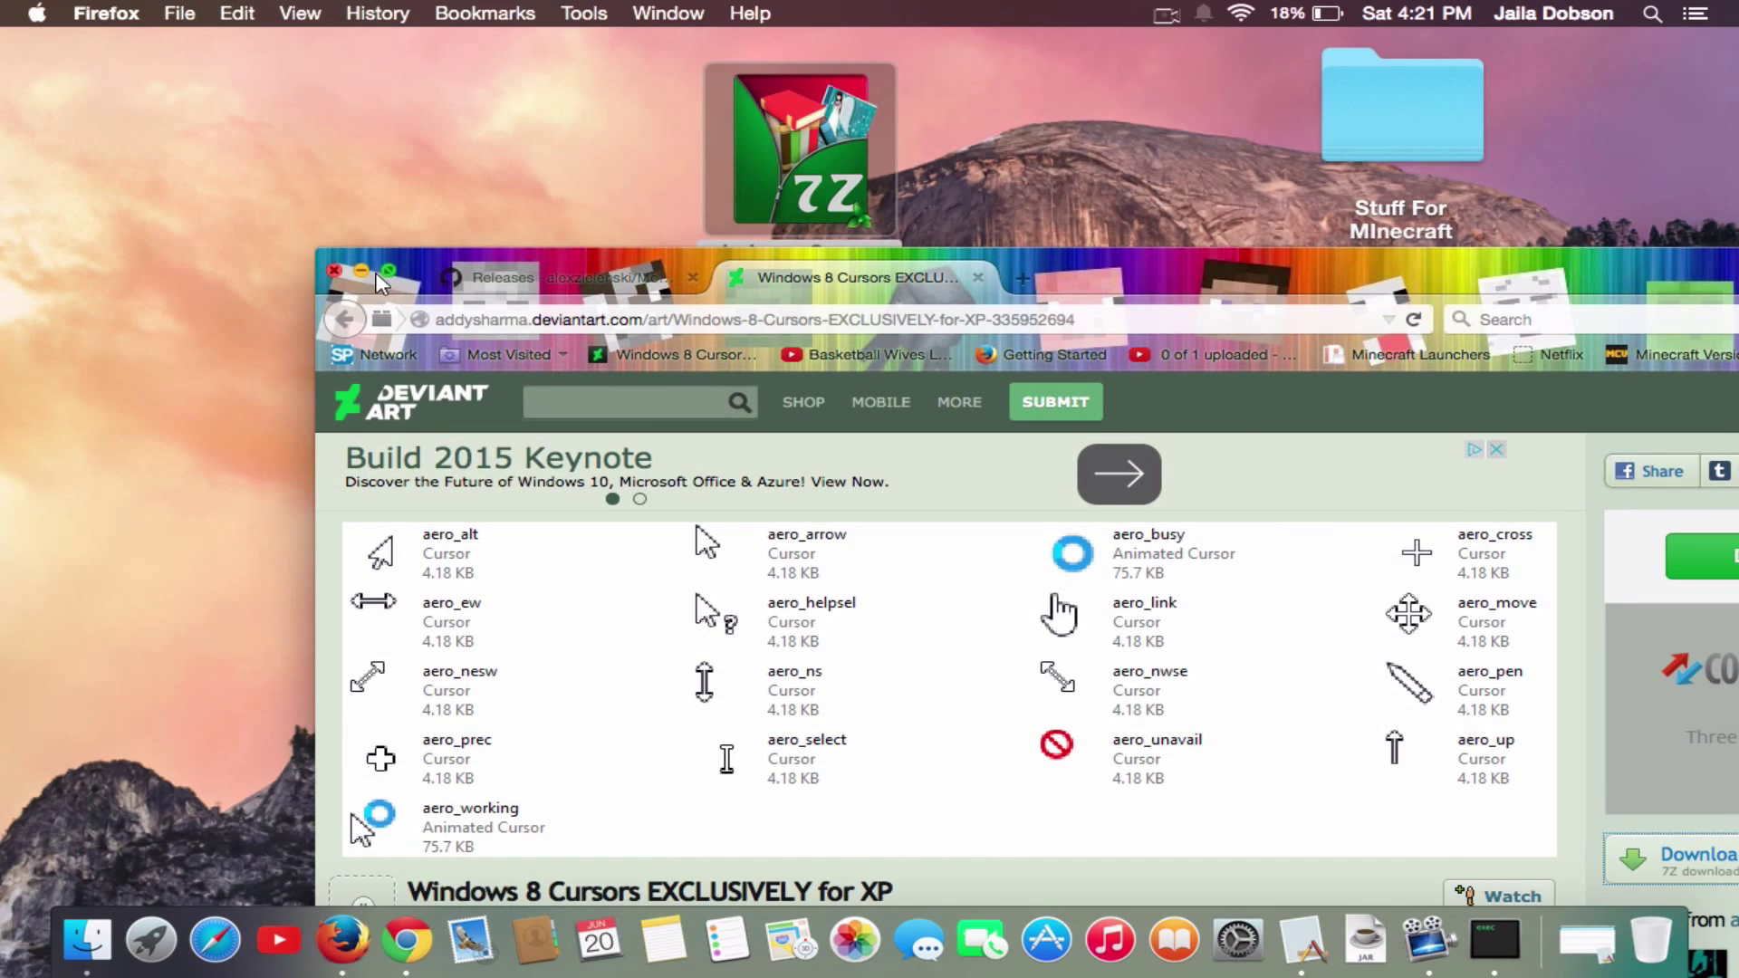
left_click(367, 273)
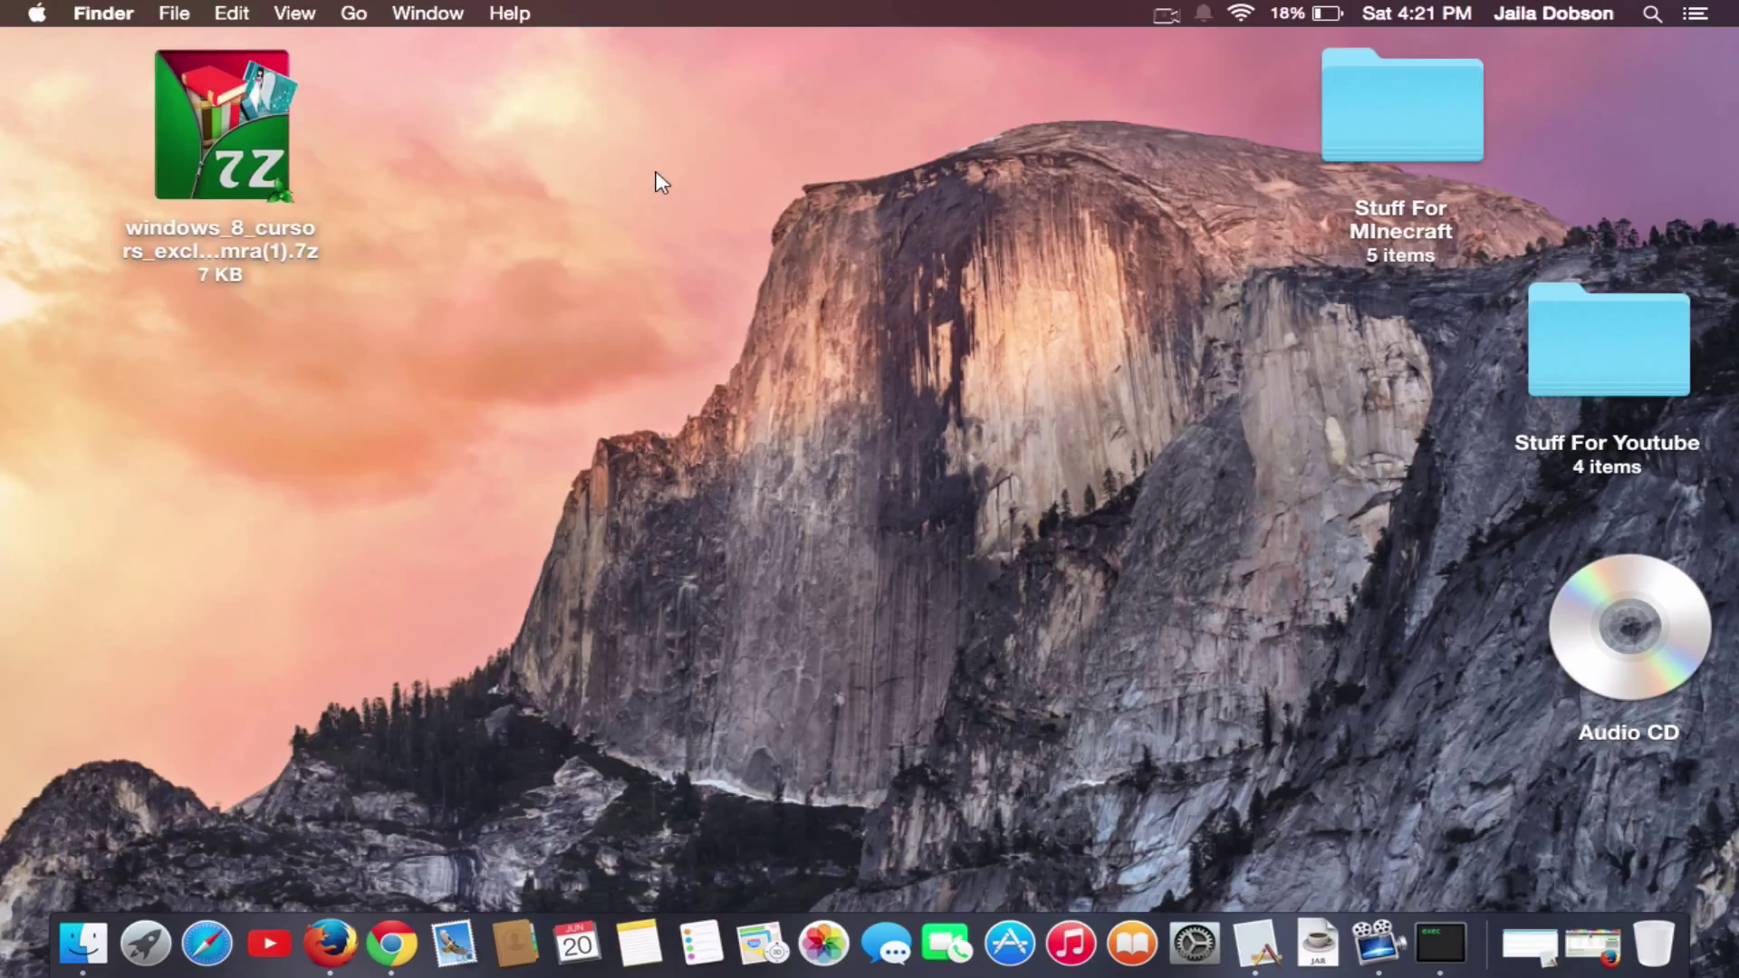
- Extract the windows_8_cursors .7z into a desktop folder and move the archive top-right
left_click_drag(704, 209, 701, 435)
left_click_drag(378, 138, 793, 540)
left_click(174, 94)
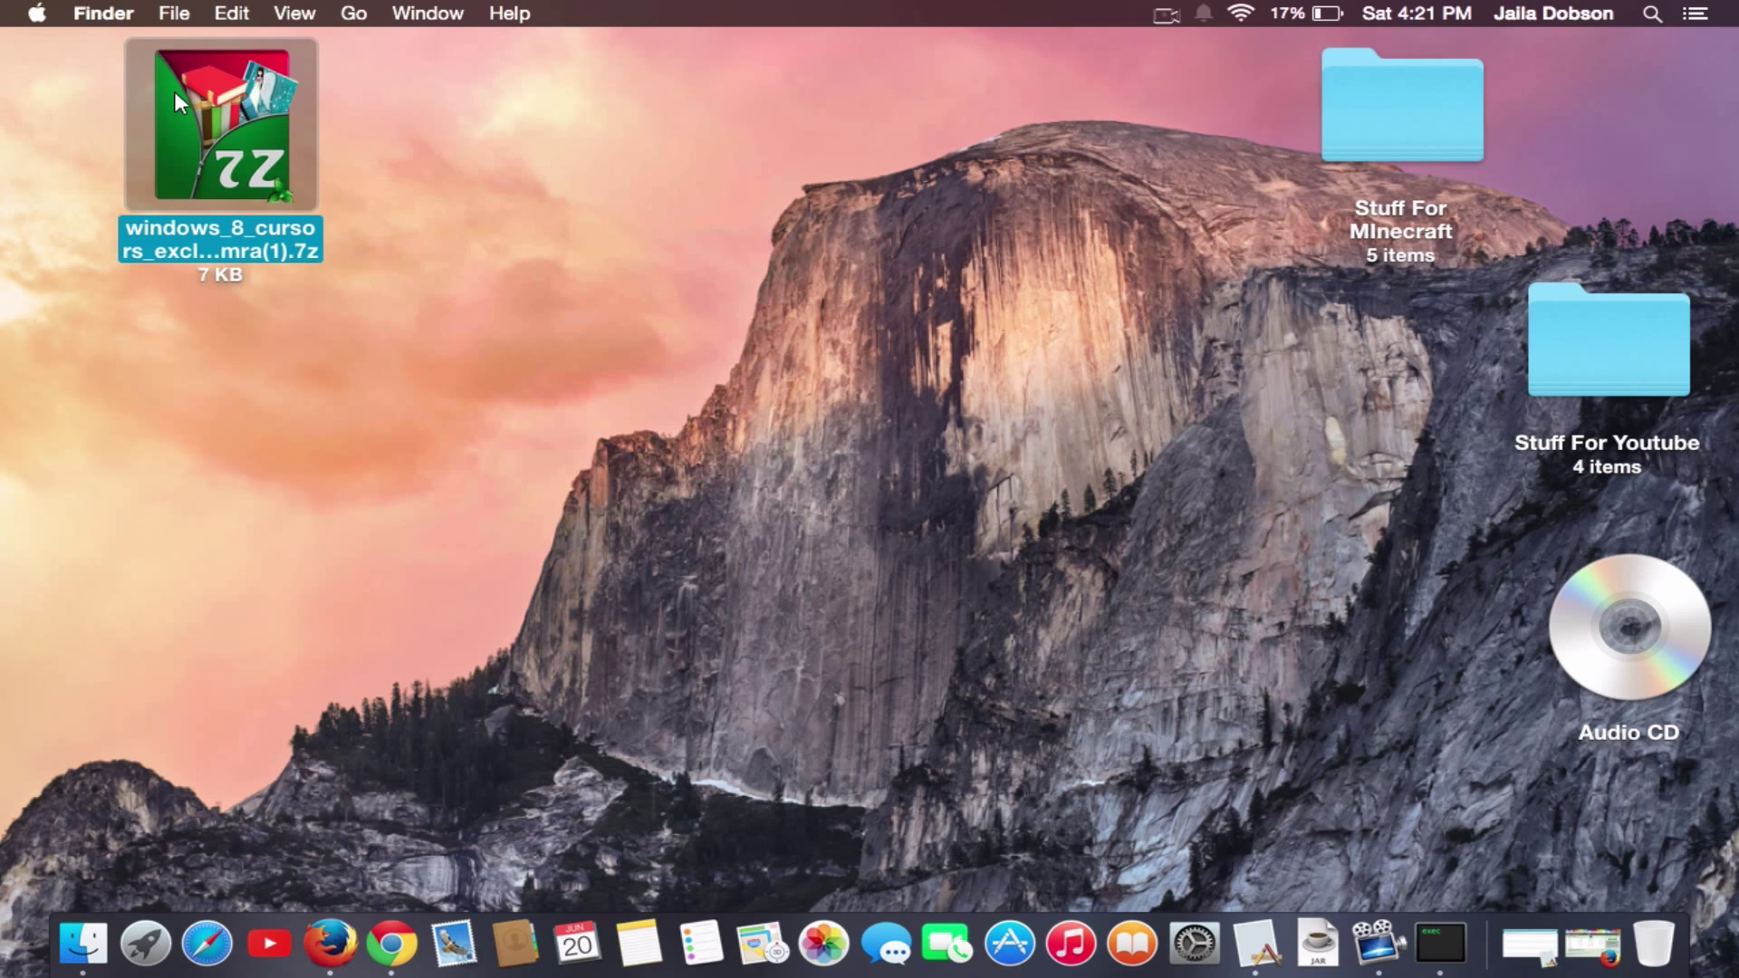
double_click(176, 90)
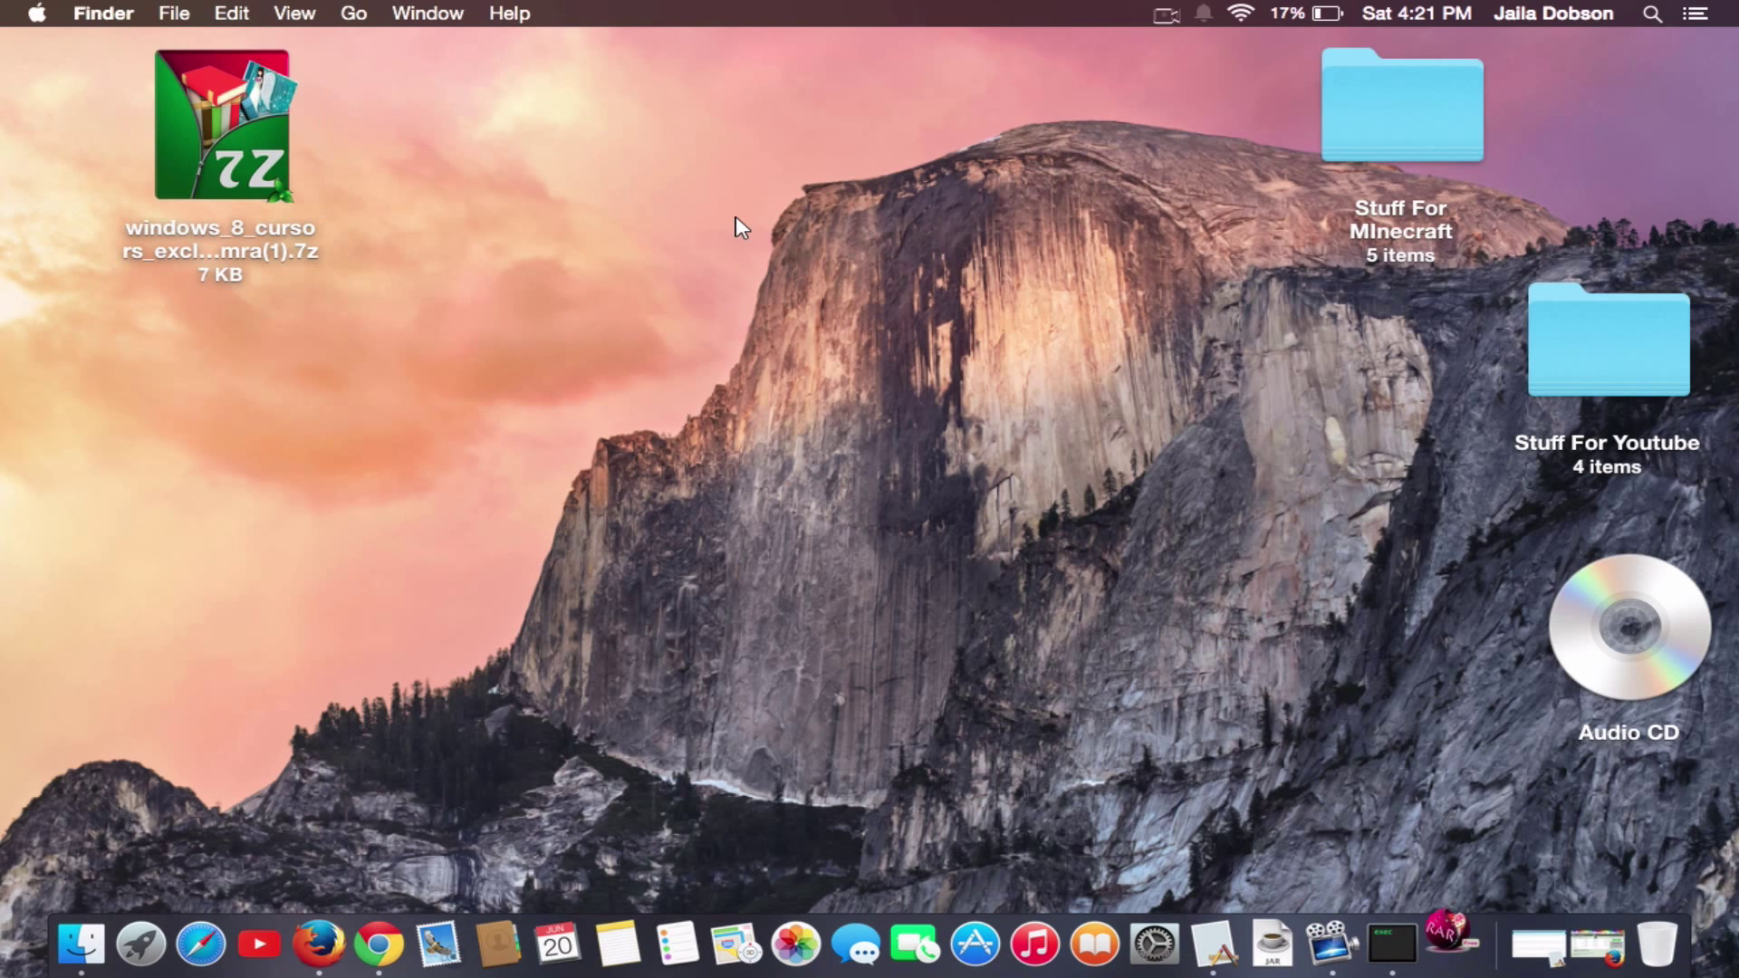
left_click_drag(736, 217, 1053, 633)
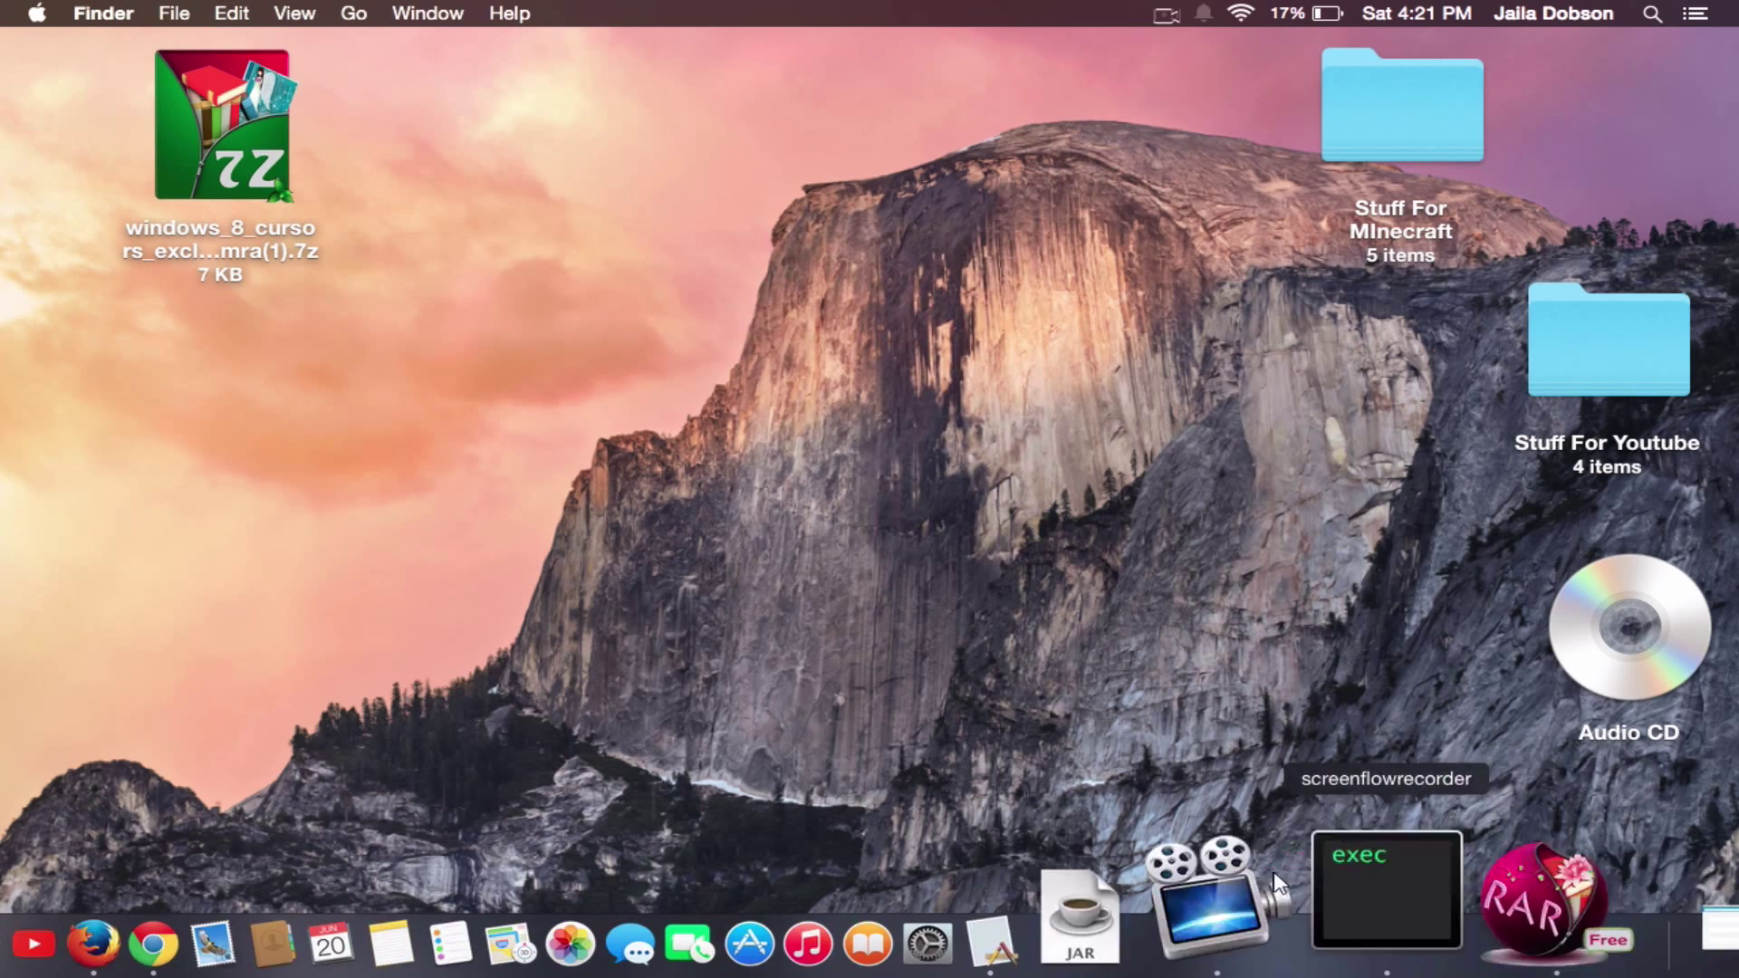
left_click_drag(240, 101, 1171, 112)
left_click(1073, 433)
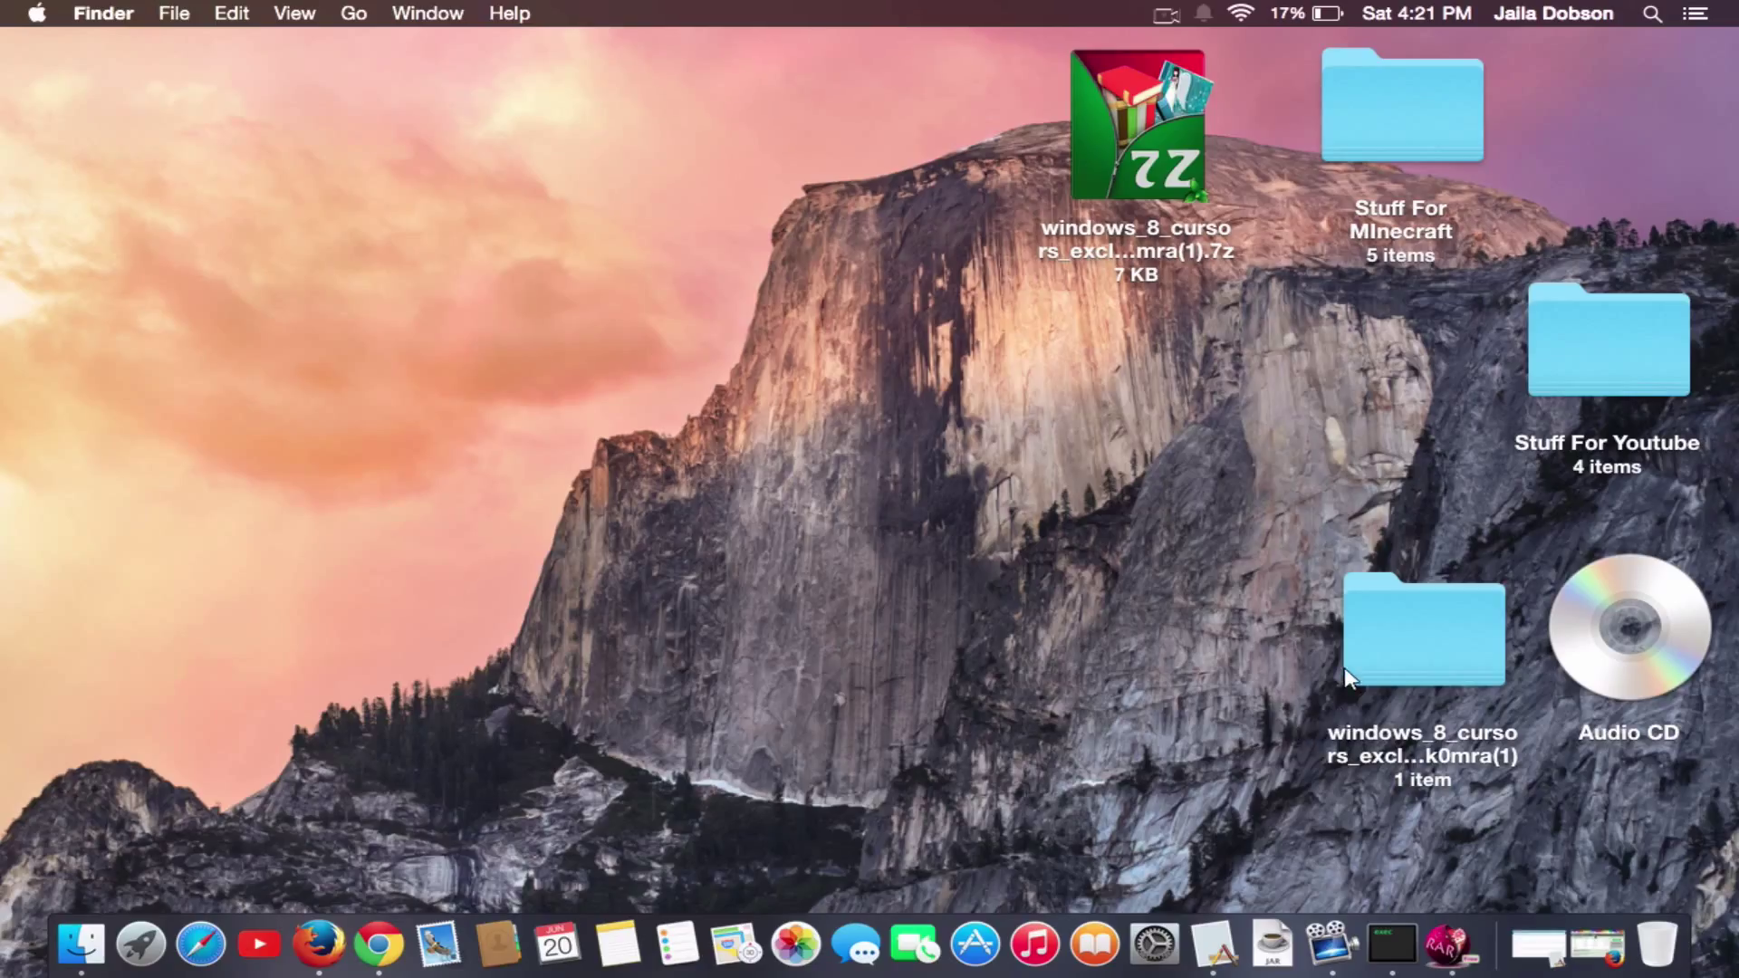
- Open the extracted folder's cur subfolder listing its 17 aero .cur and .ani files
left_click_drag(1426, 625, 582, 159)
double_click(583, 159)
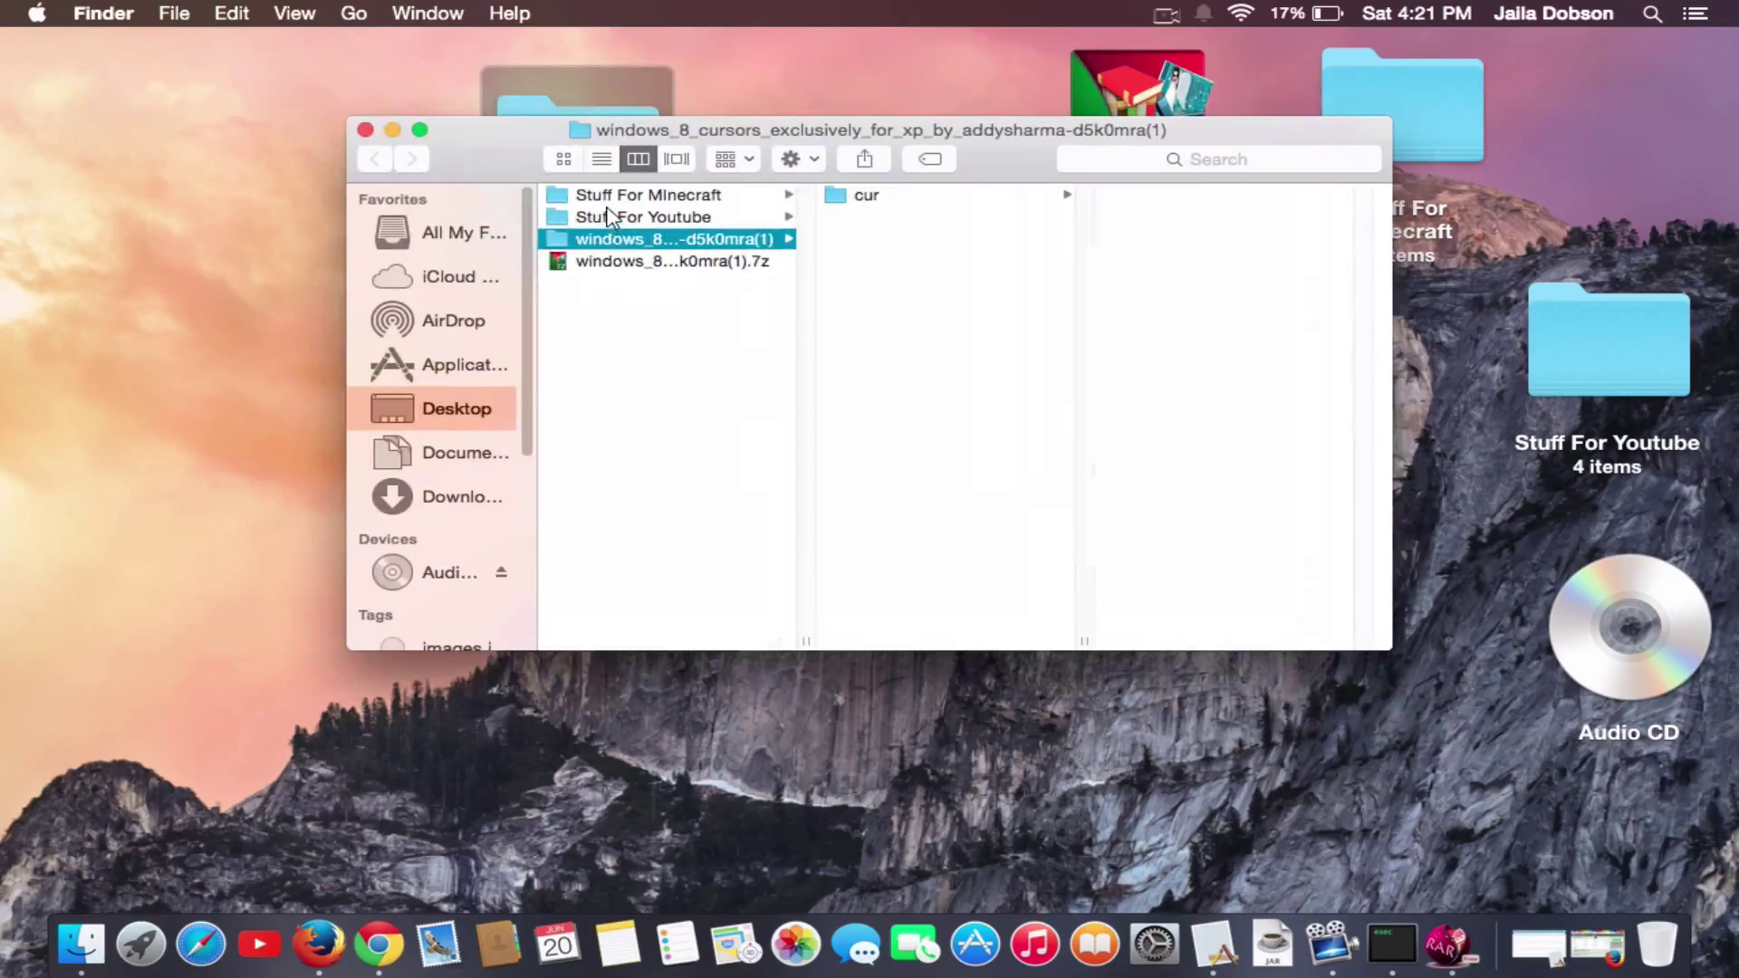
left_click(863, 196)
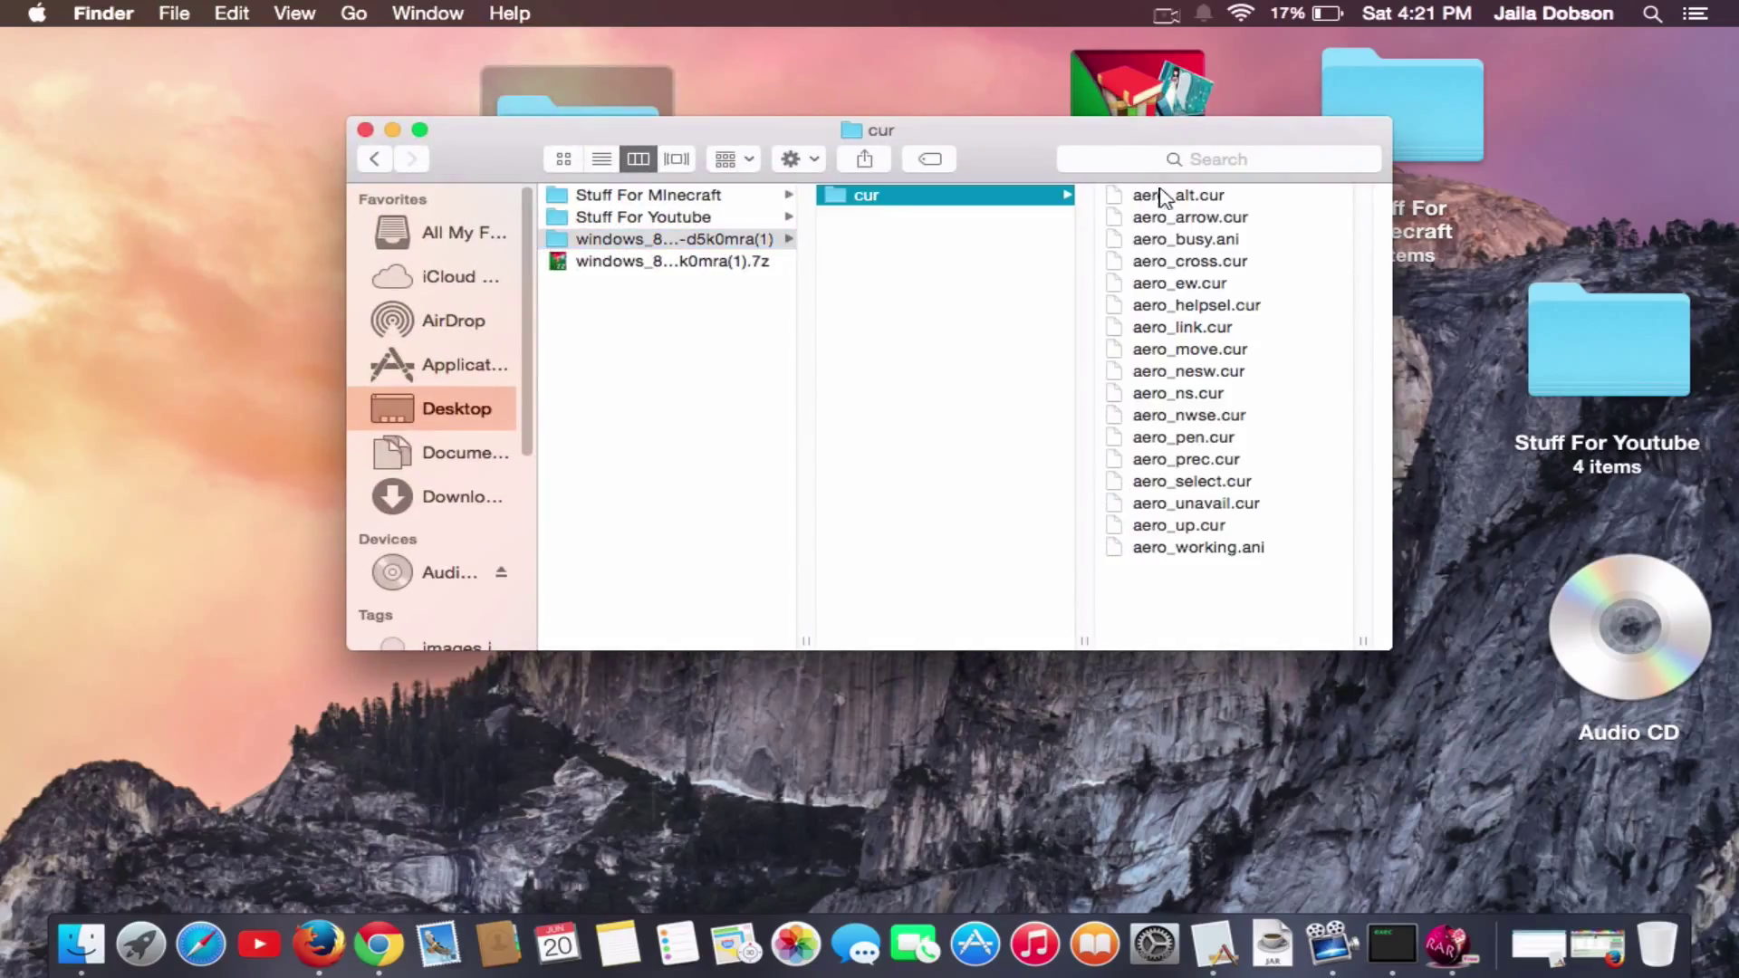
left_click_drag(1249, 616, 1212, 574)
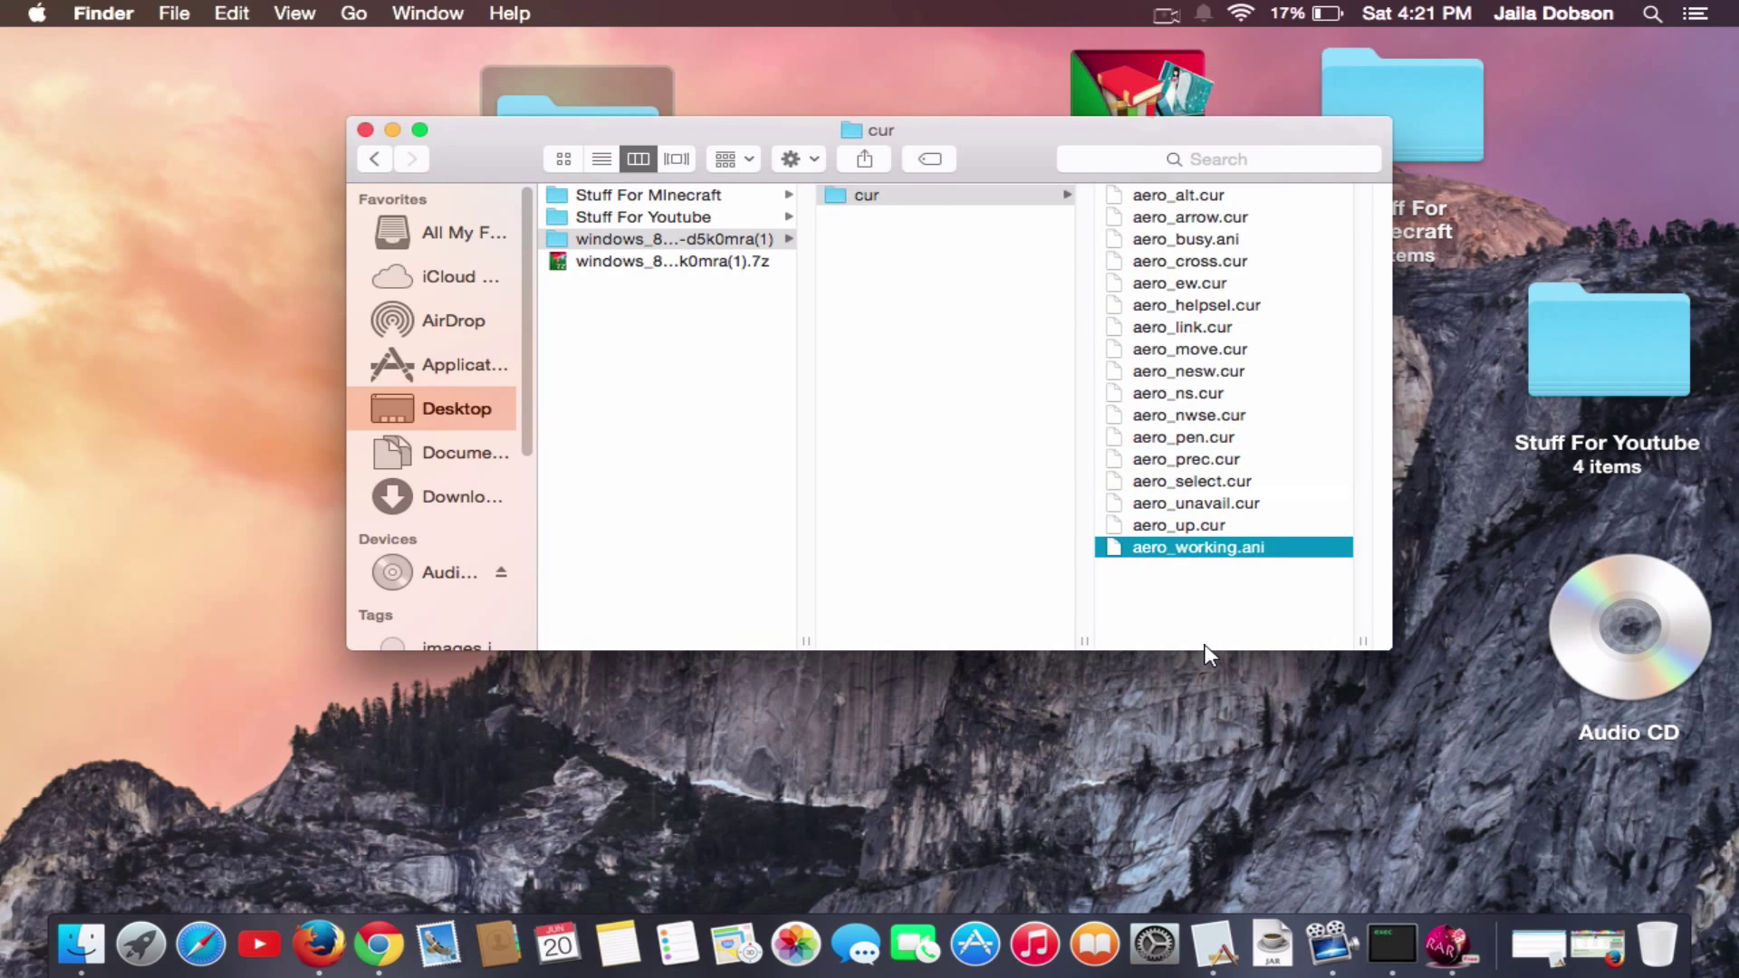
left_click(1538, 945)
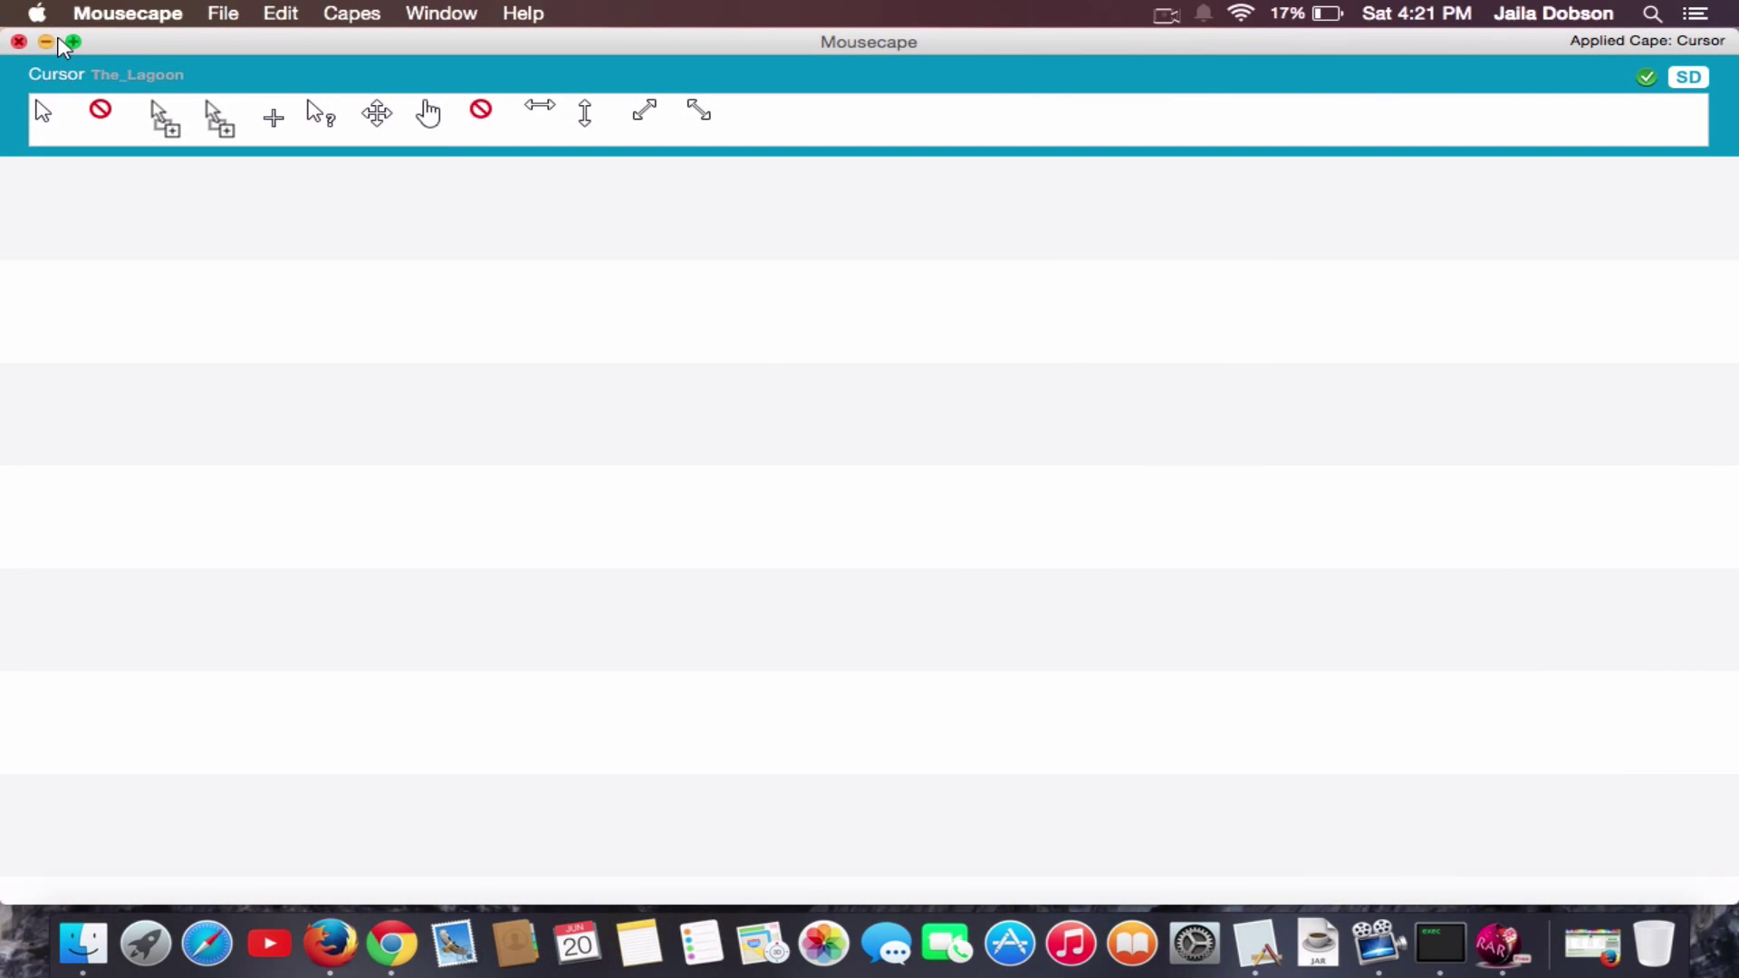
left_click(48, 42)
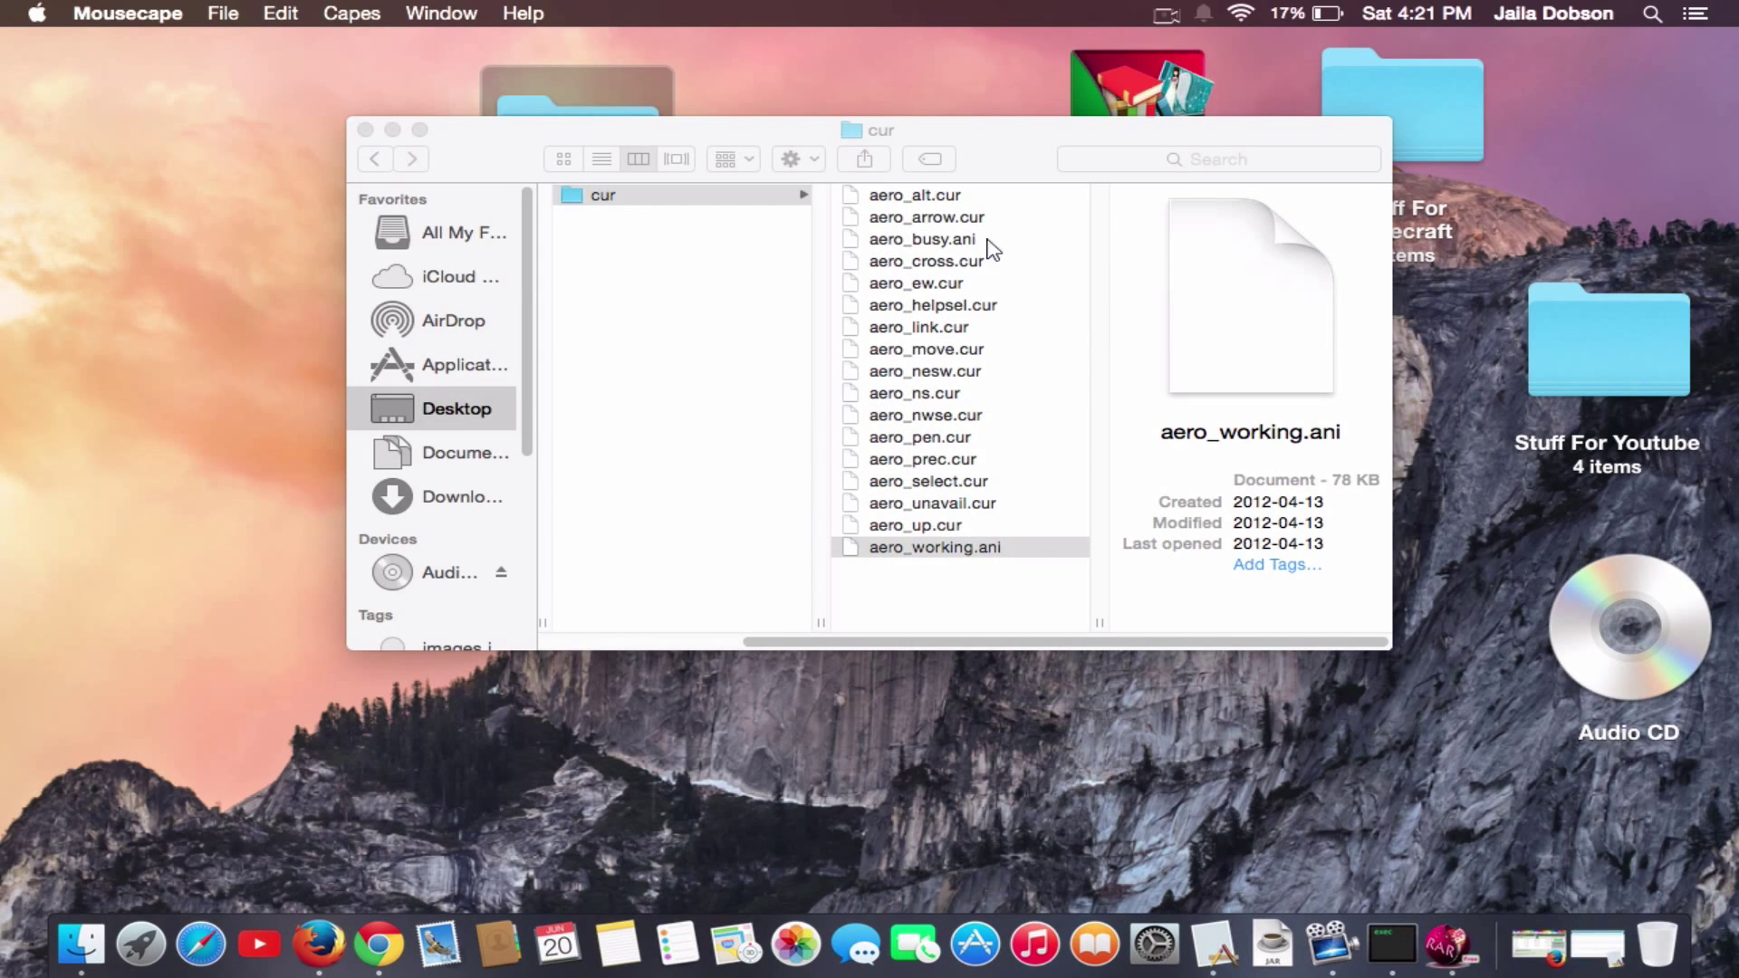
- Close the Windows 8 Cursors tab and scroll through the Mousecape GitHub Releases page
left_click(317, 928)
left_click_drag(1103, 284, 1109, 10)
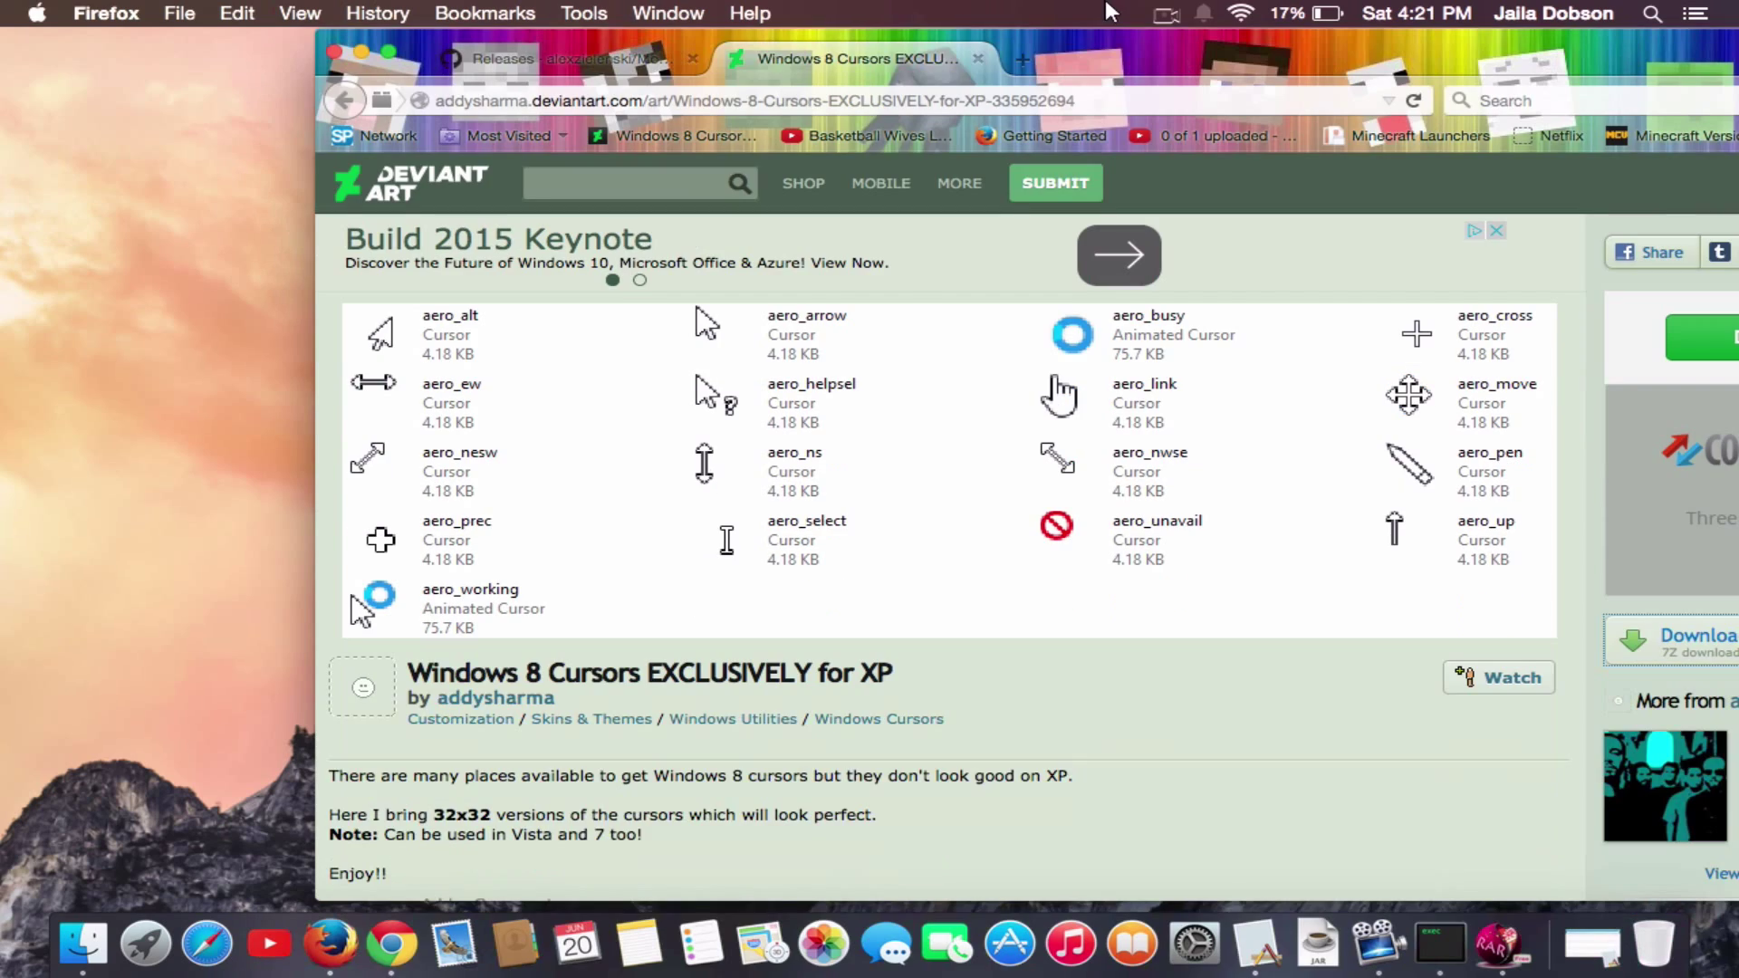
left_click(978, 58)
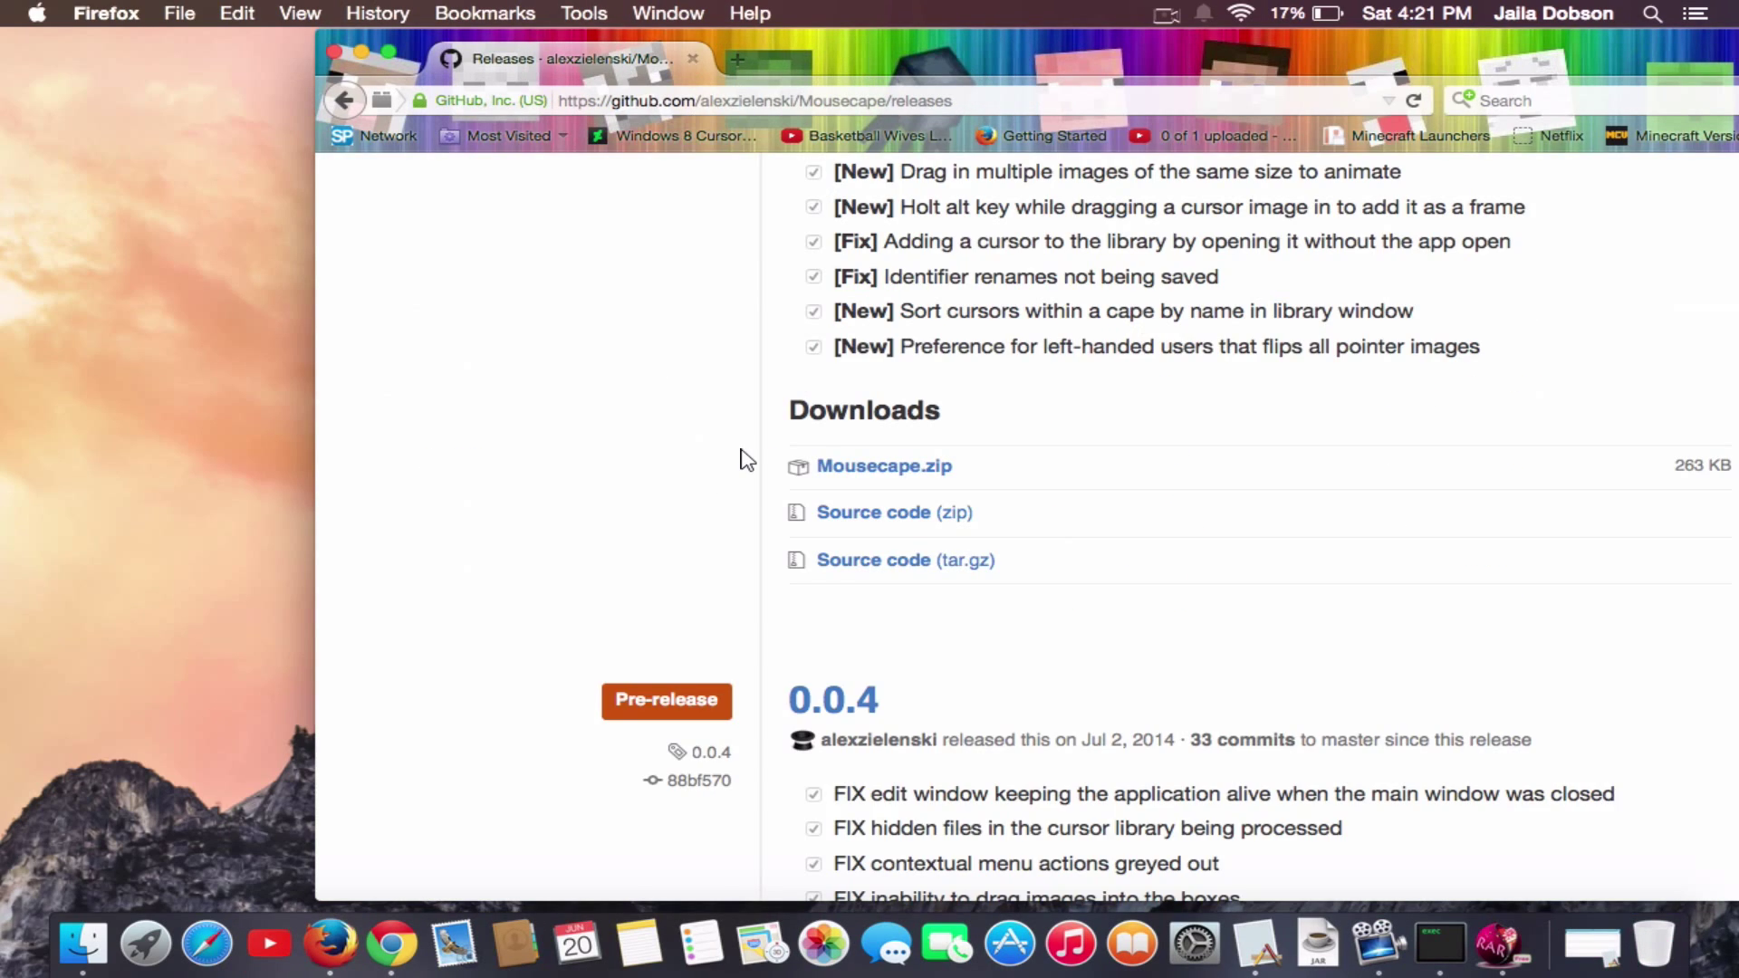
scroll(748, 459, "up", 8)
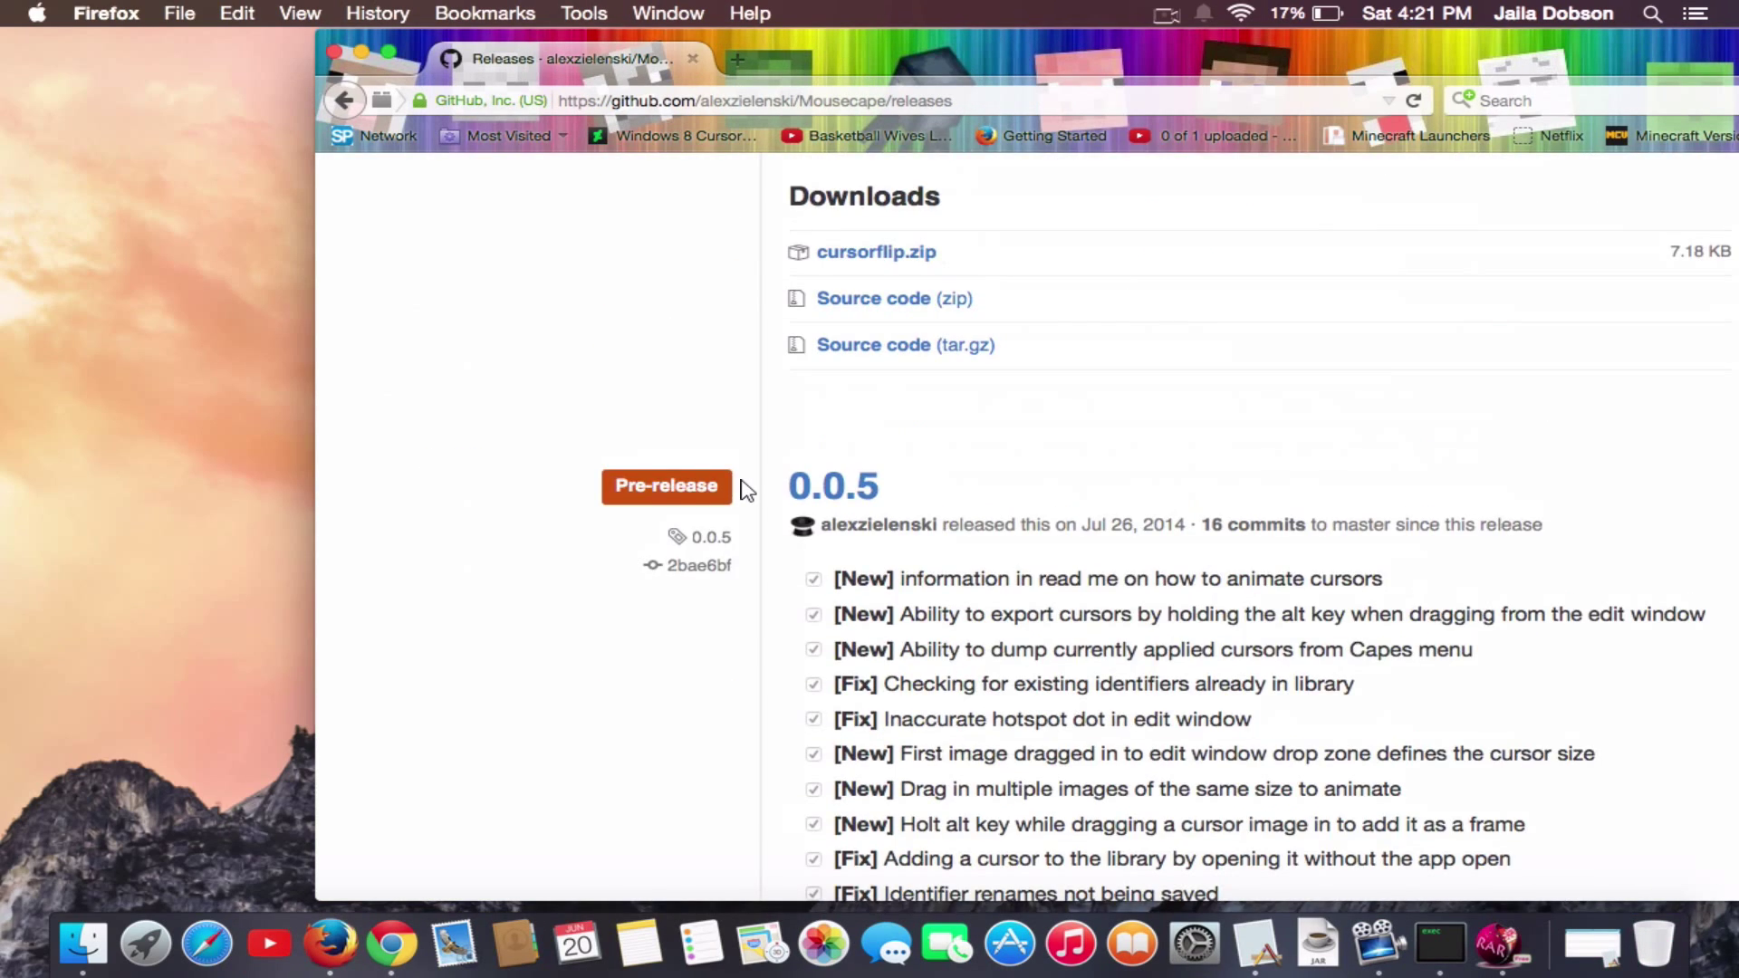
scroll(743, 489, "up", 5)
scroll(846, 532, "down", 3)
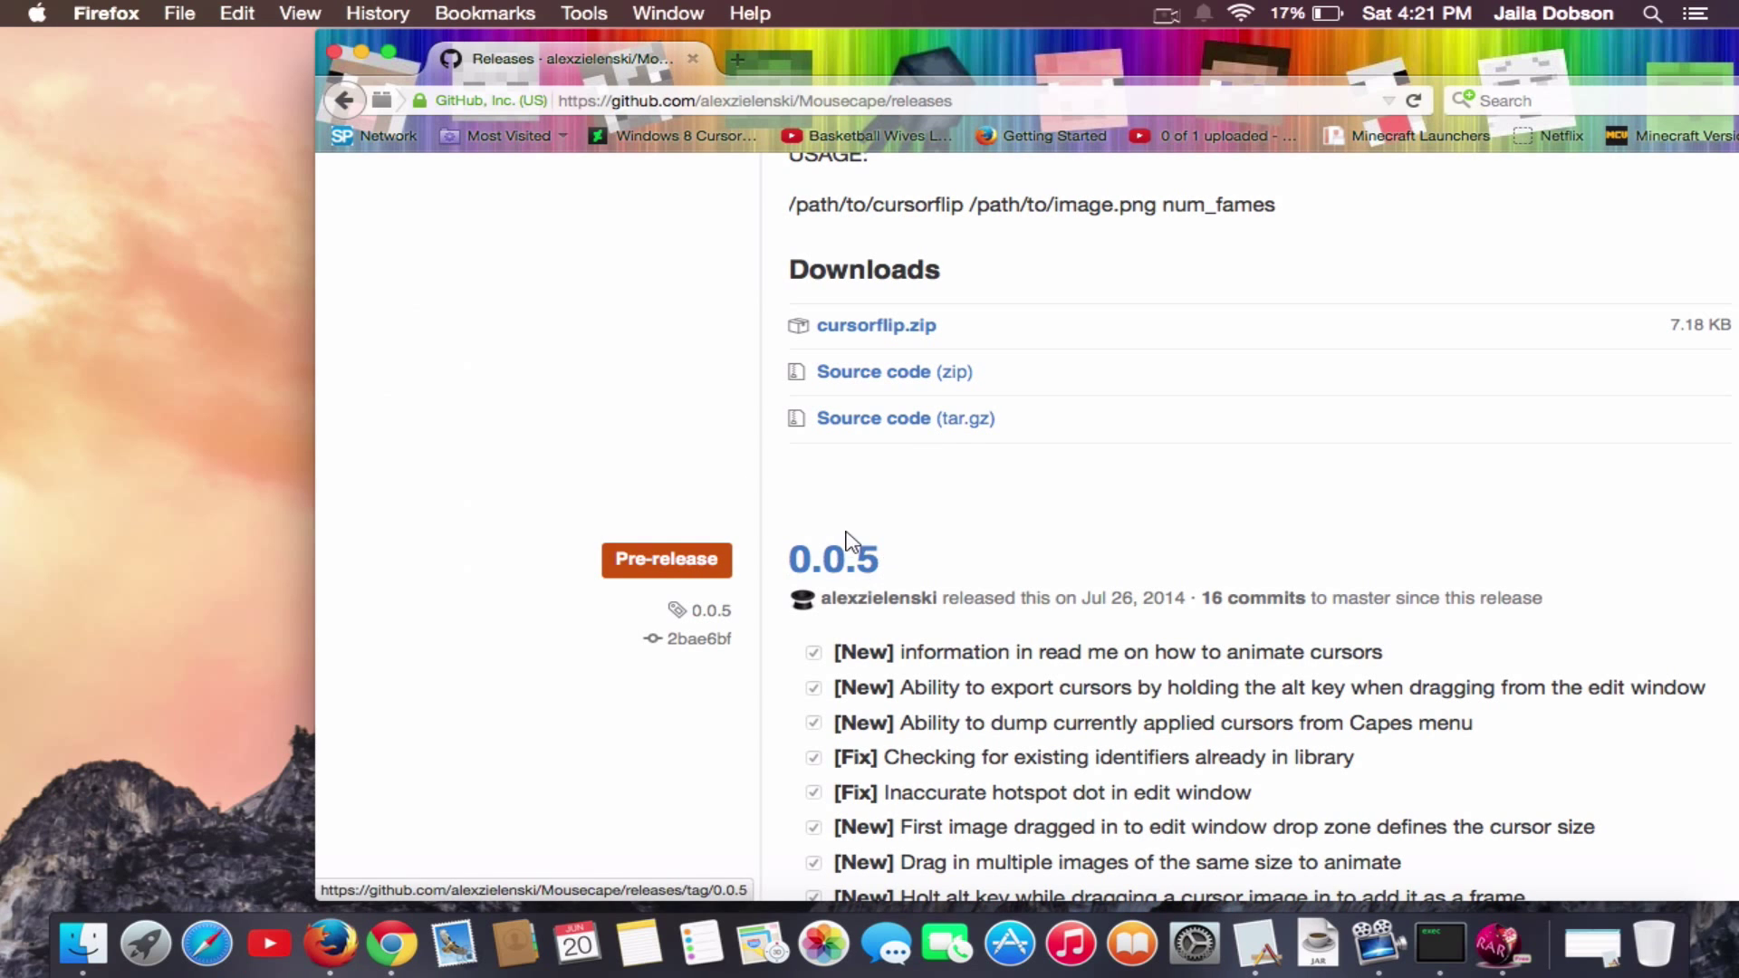
scroll(937, 340, "up", 5)
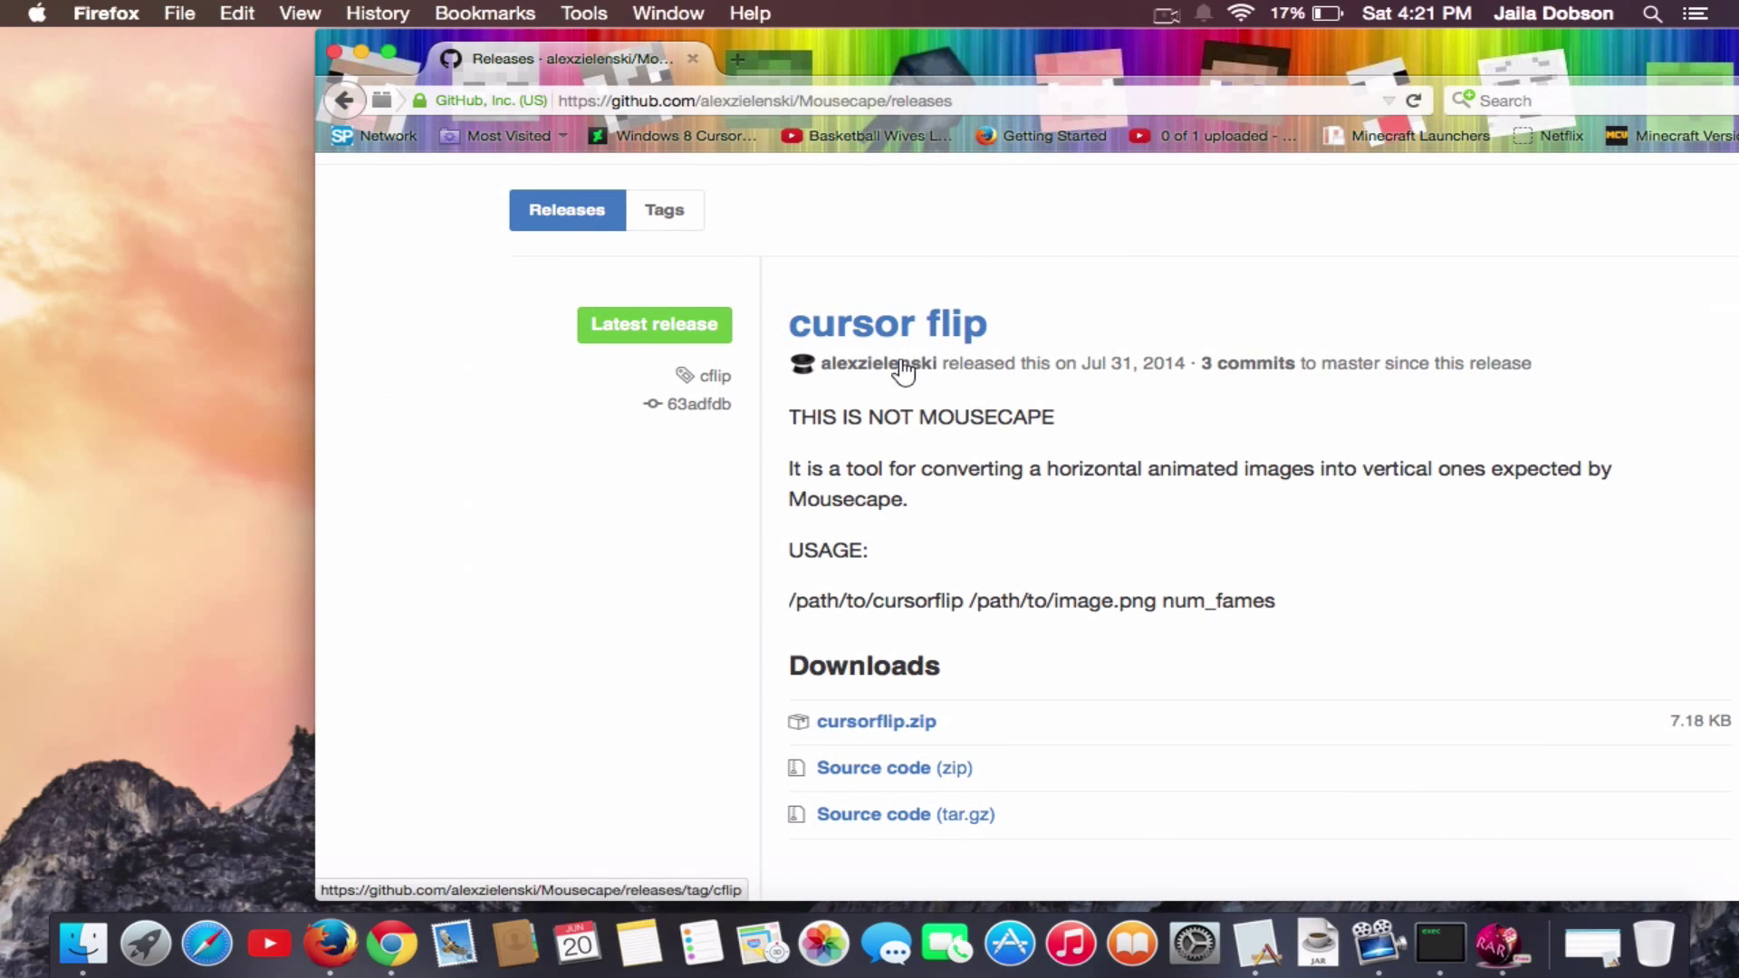
scroll(951, 446, "down", 5)
scroll(951, 446, "up", 7)
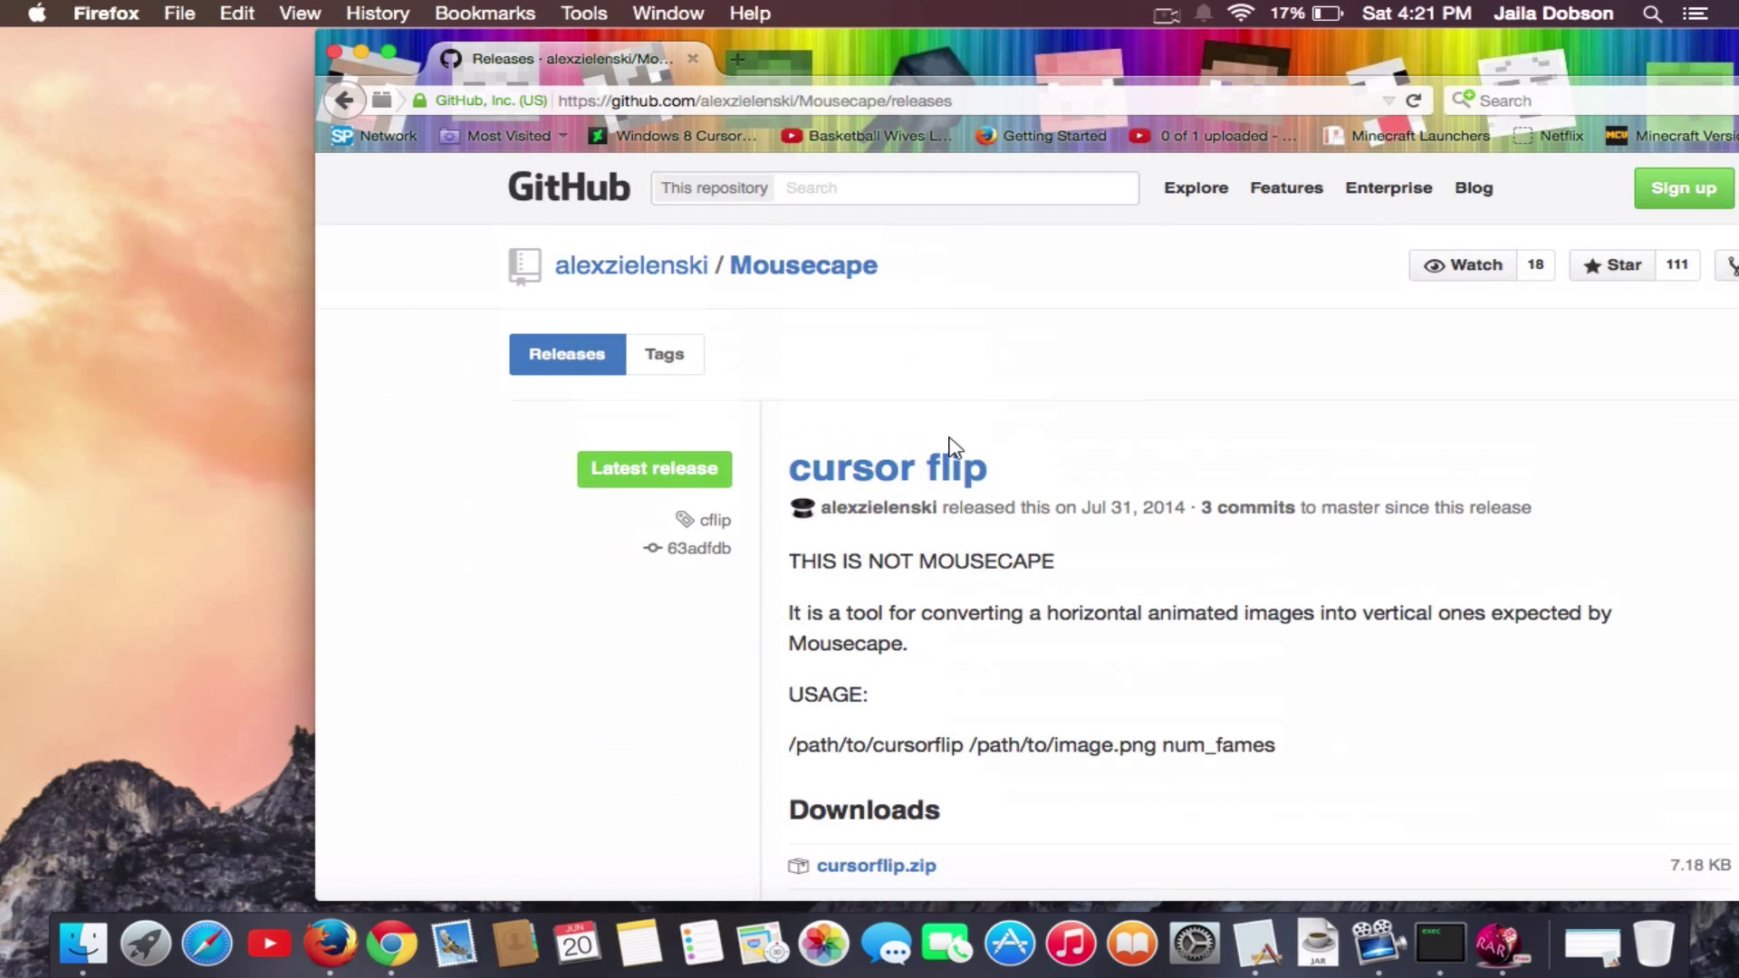
- Download Mousecape.zip from the release's Downloads list, then close Firefox
left_click_drag(801, 551, 1057, 559)
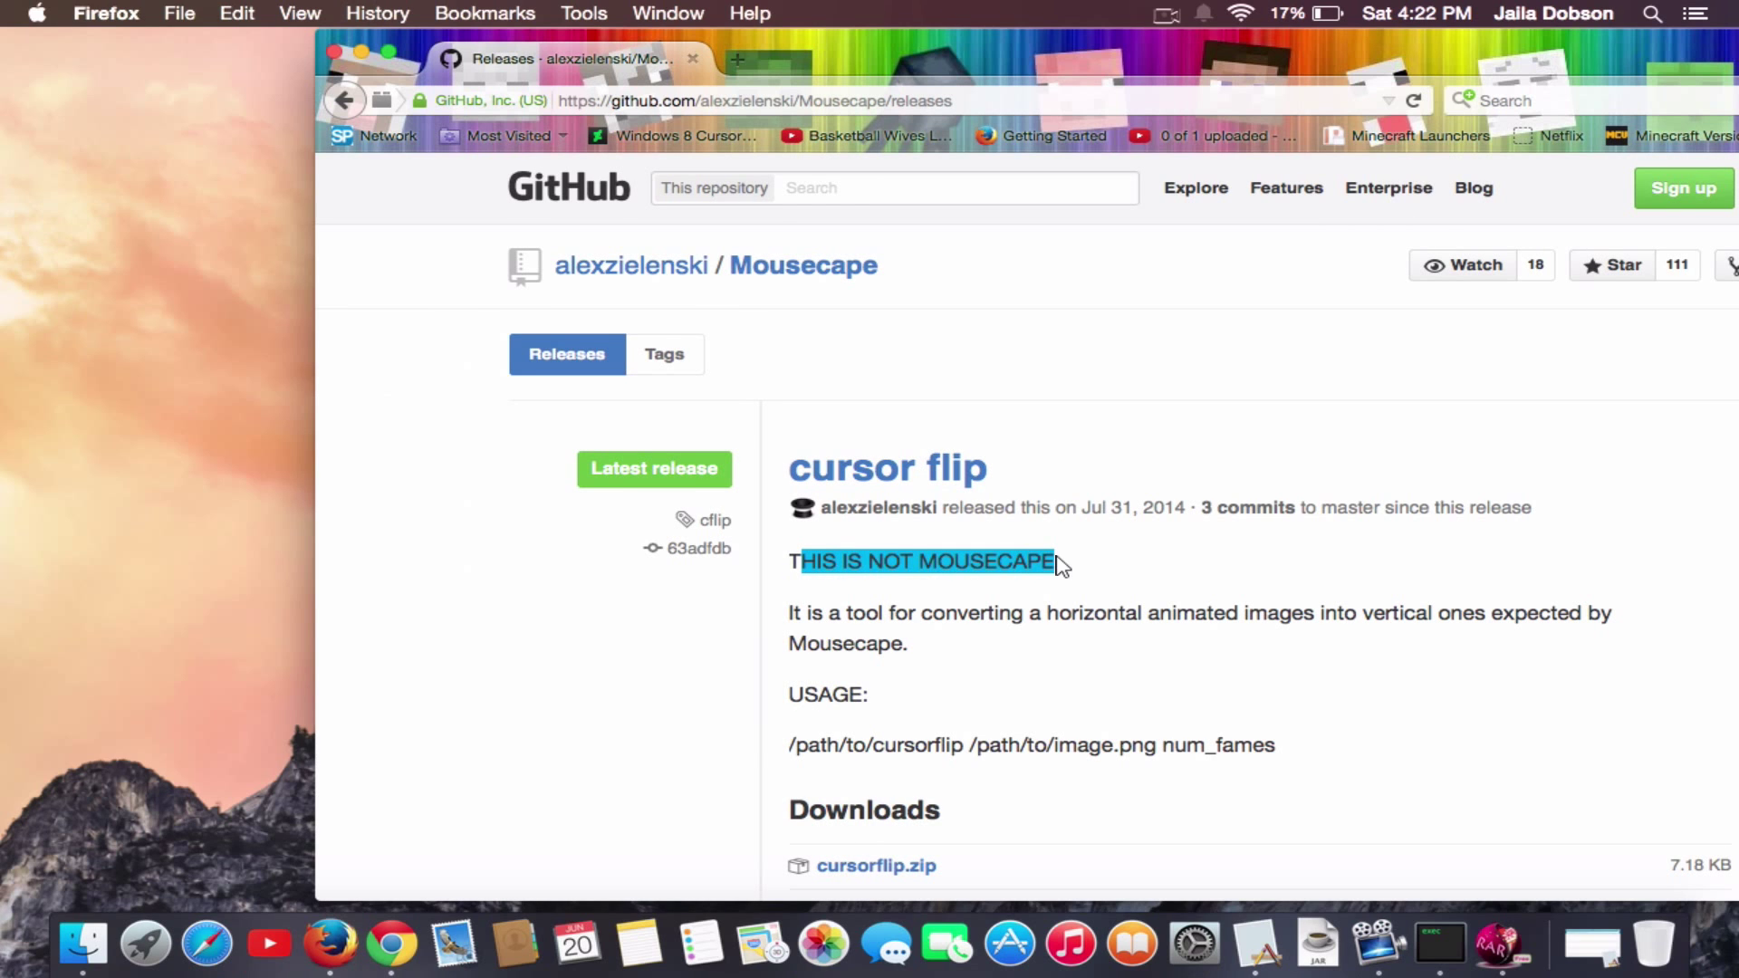
scroll(1251, 734, "down", 10)
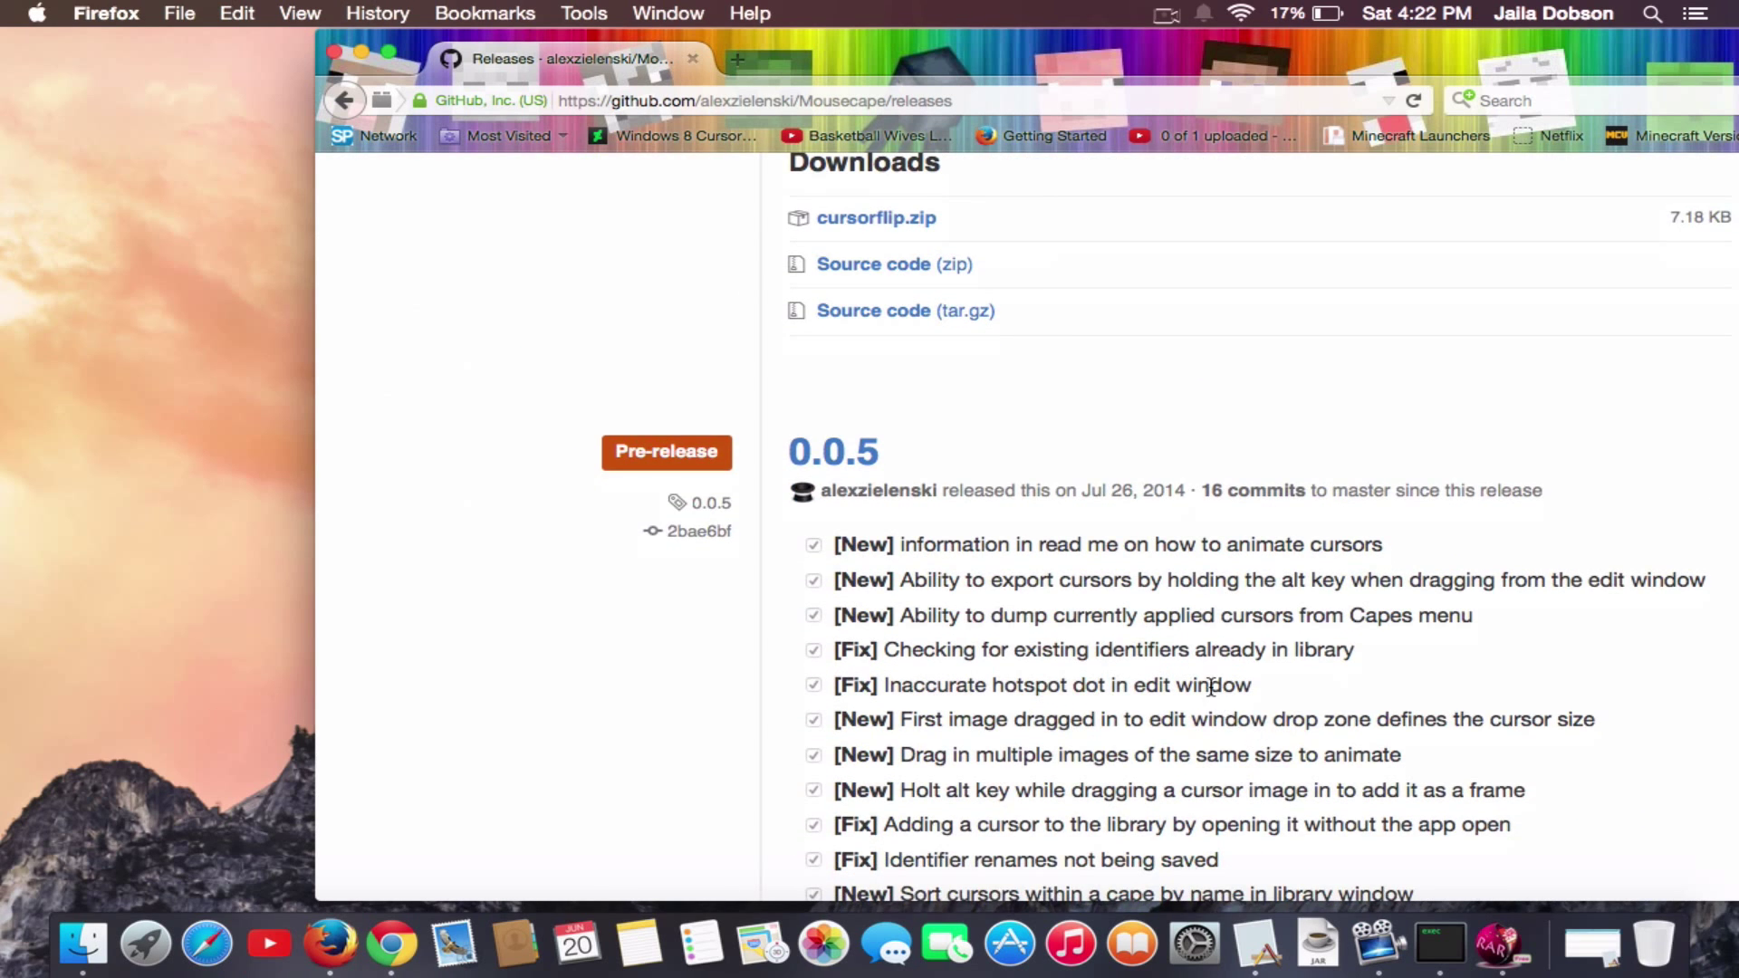
scroll(1084, 455, "down", 1)
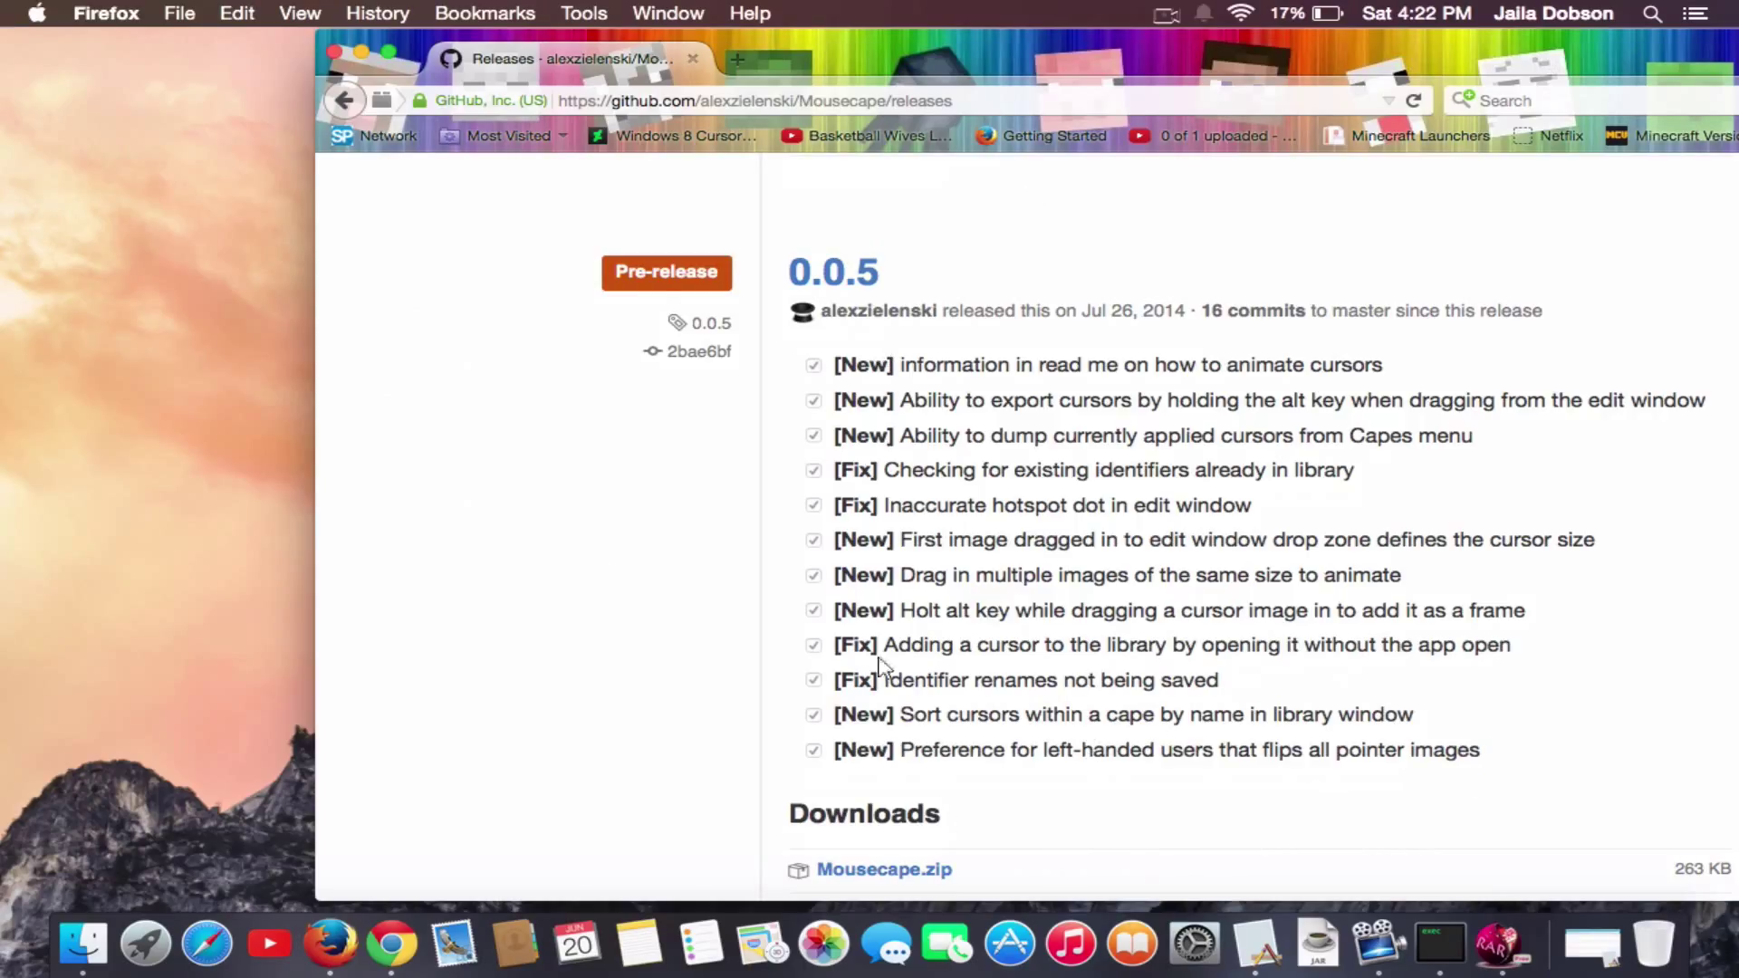
scroll(893, 391, "down", 5)
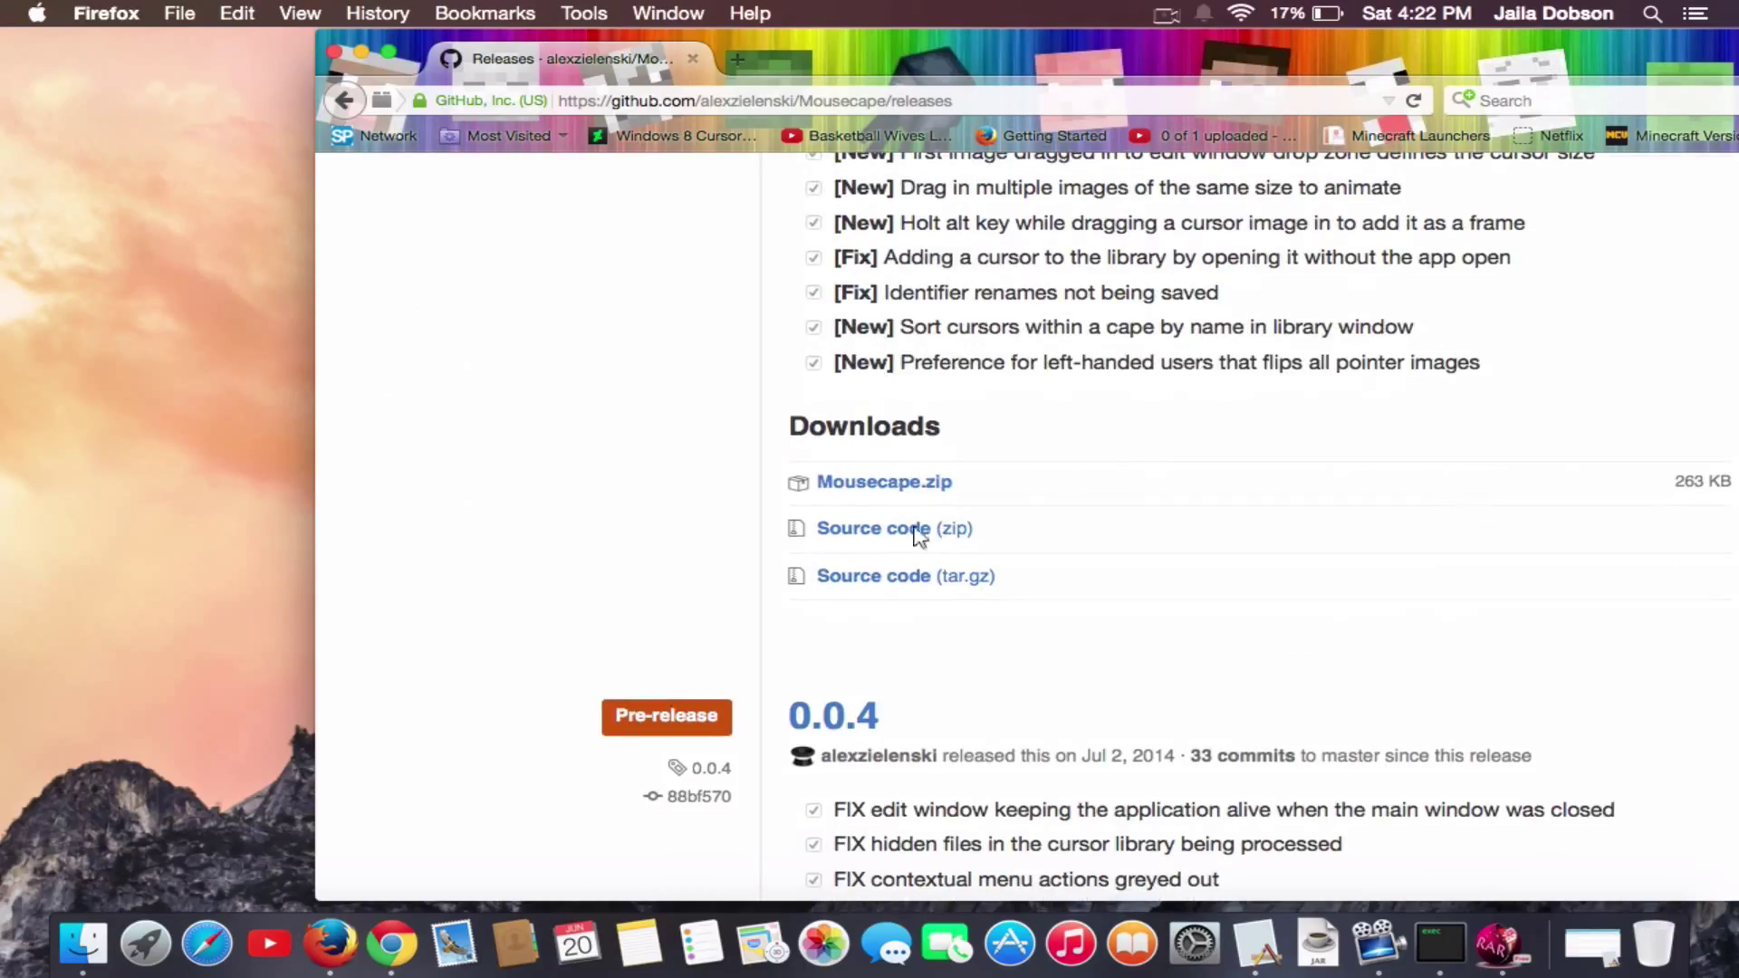
left_click(884, 482)
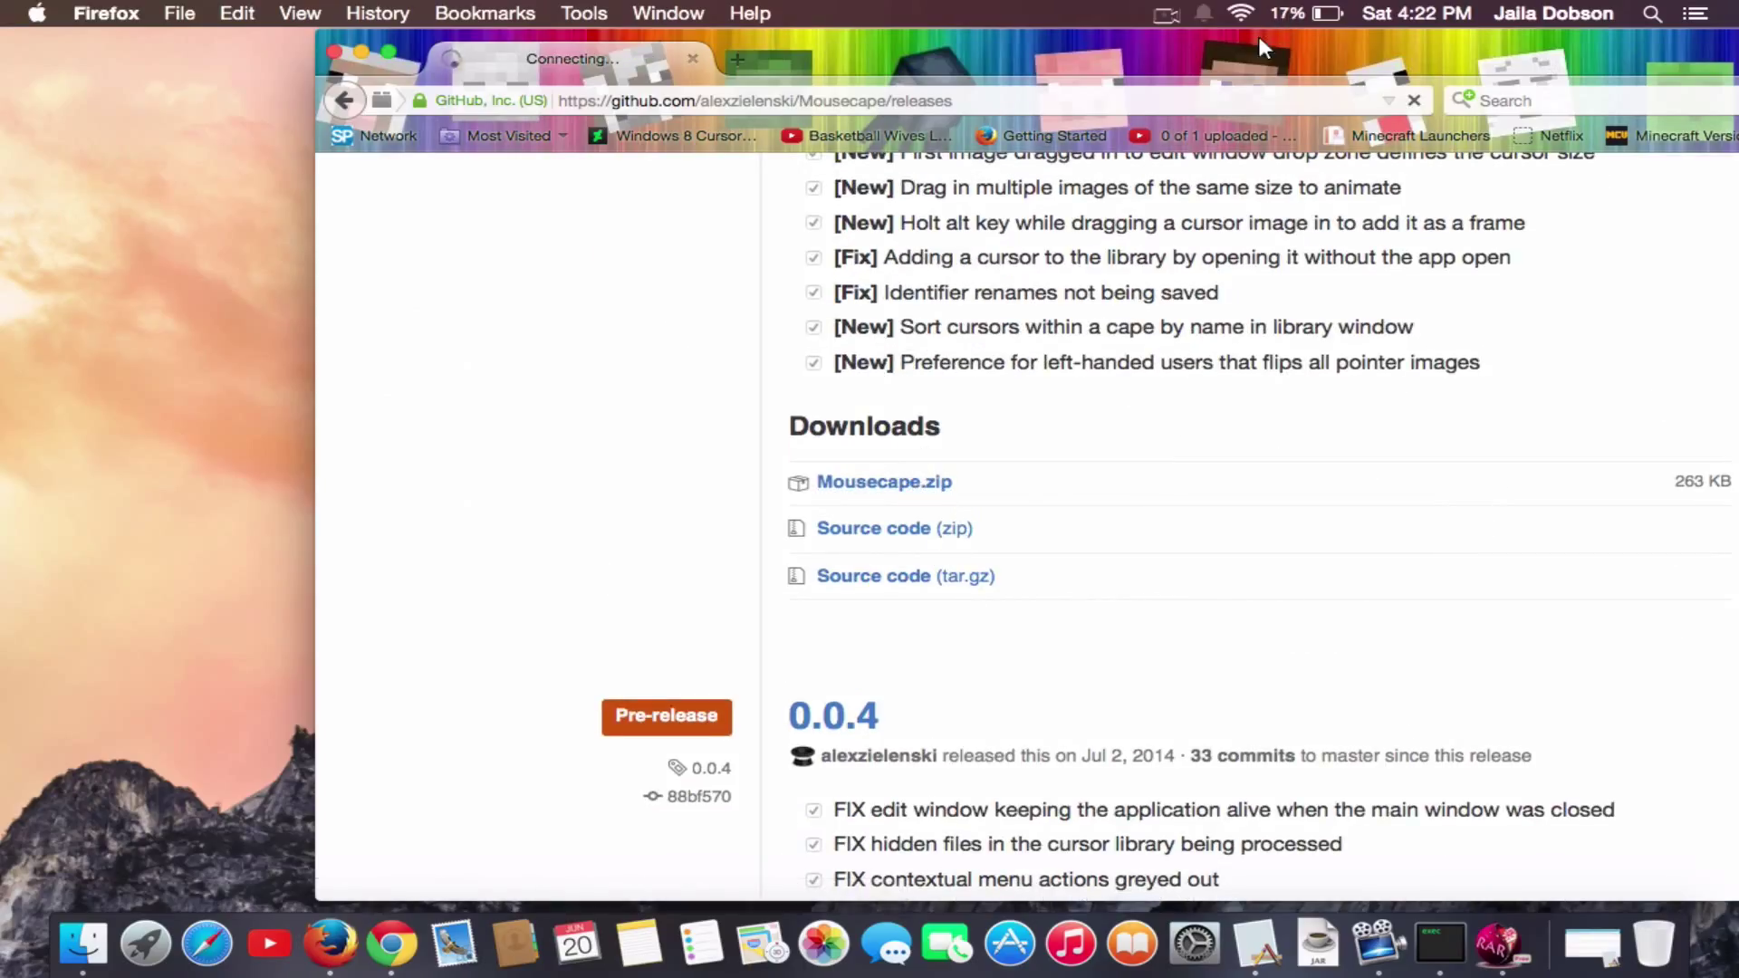
left_click_drag(1243, 62, 957, 61)
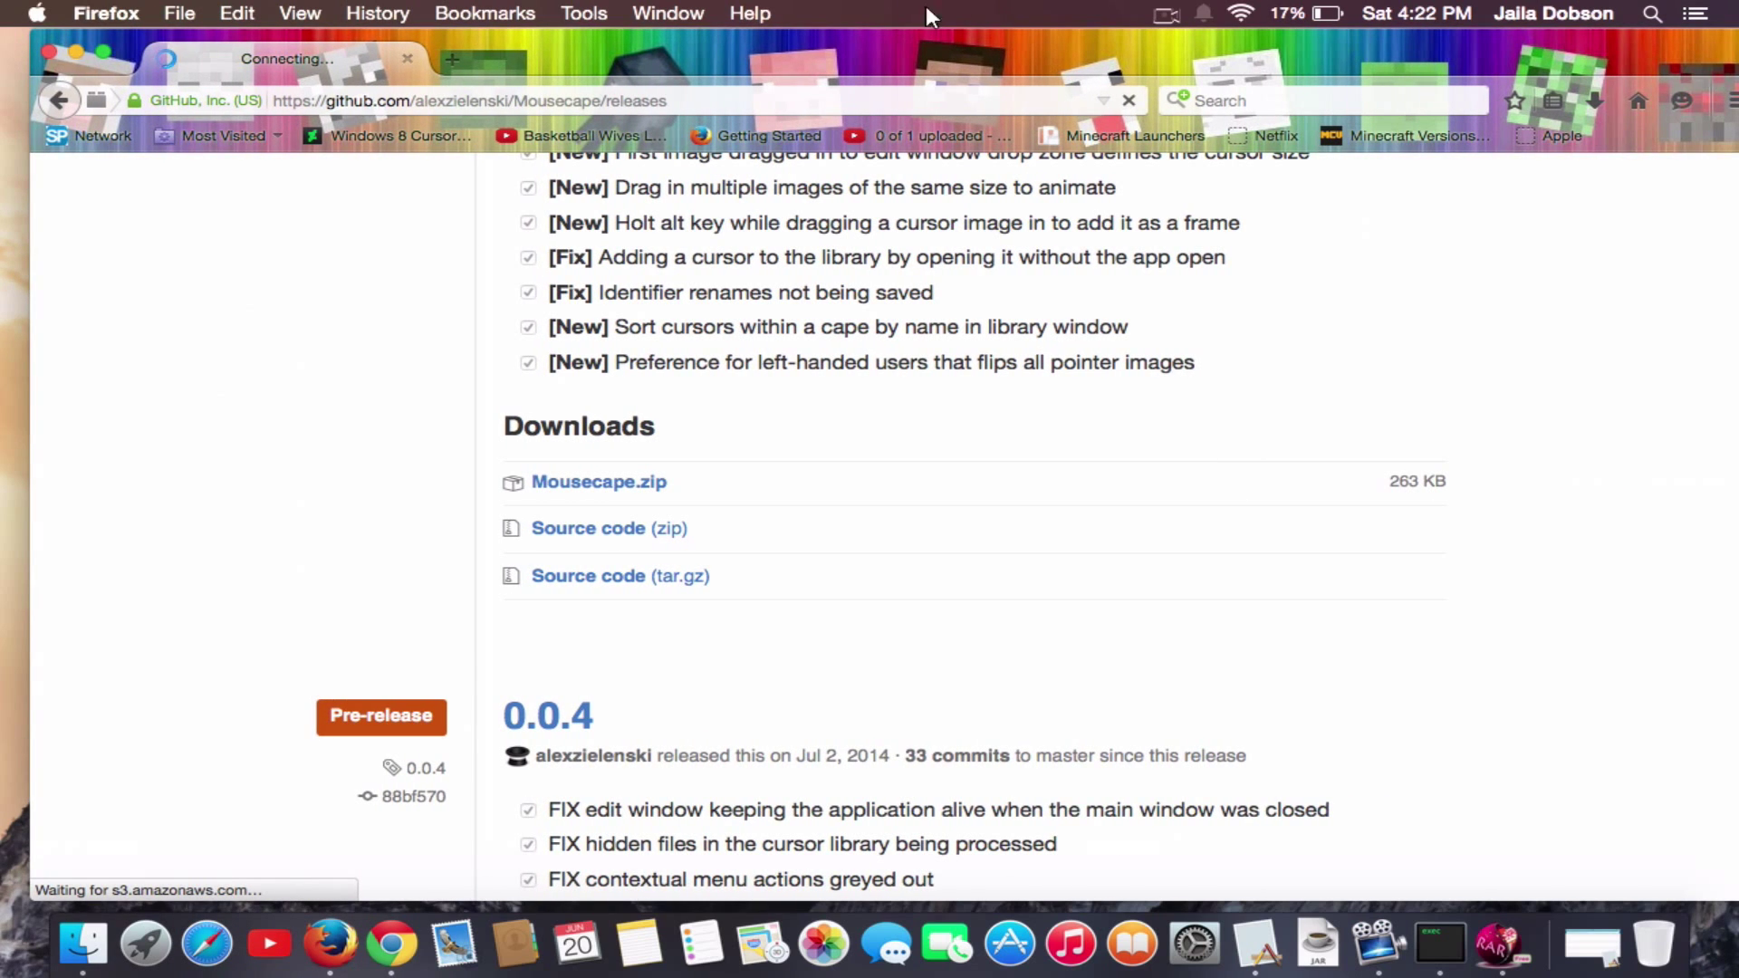
left_click(50, 54)
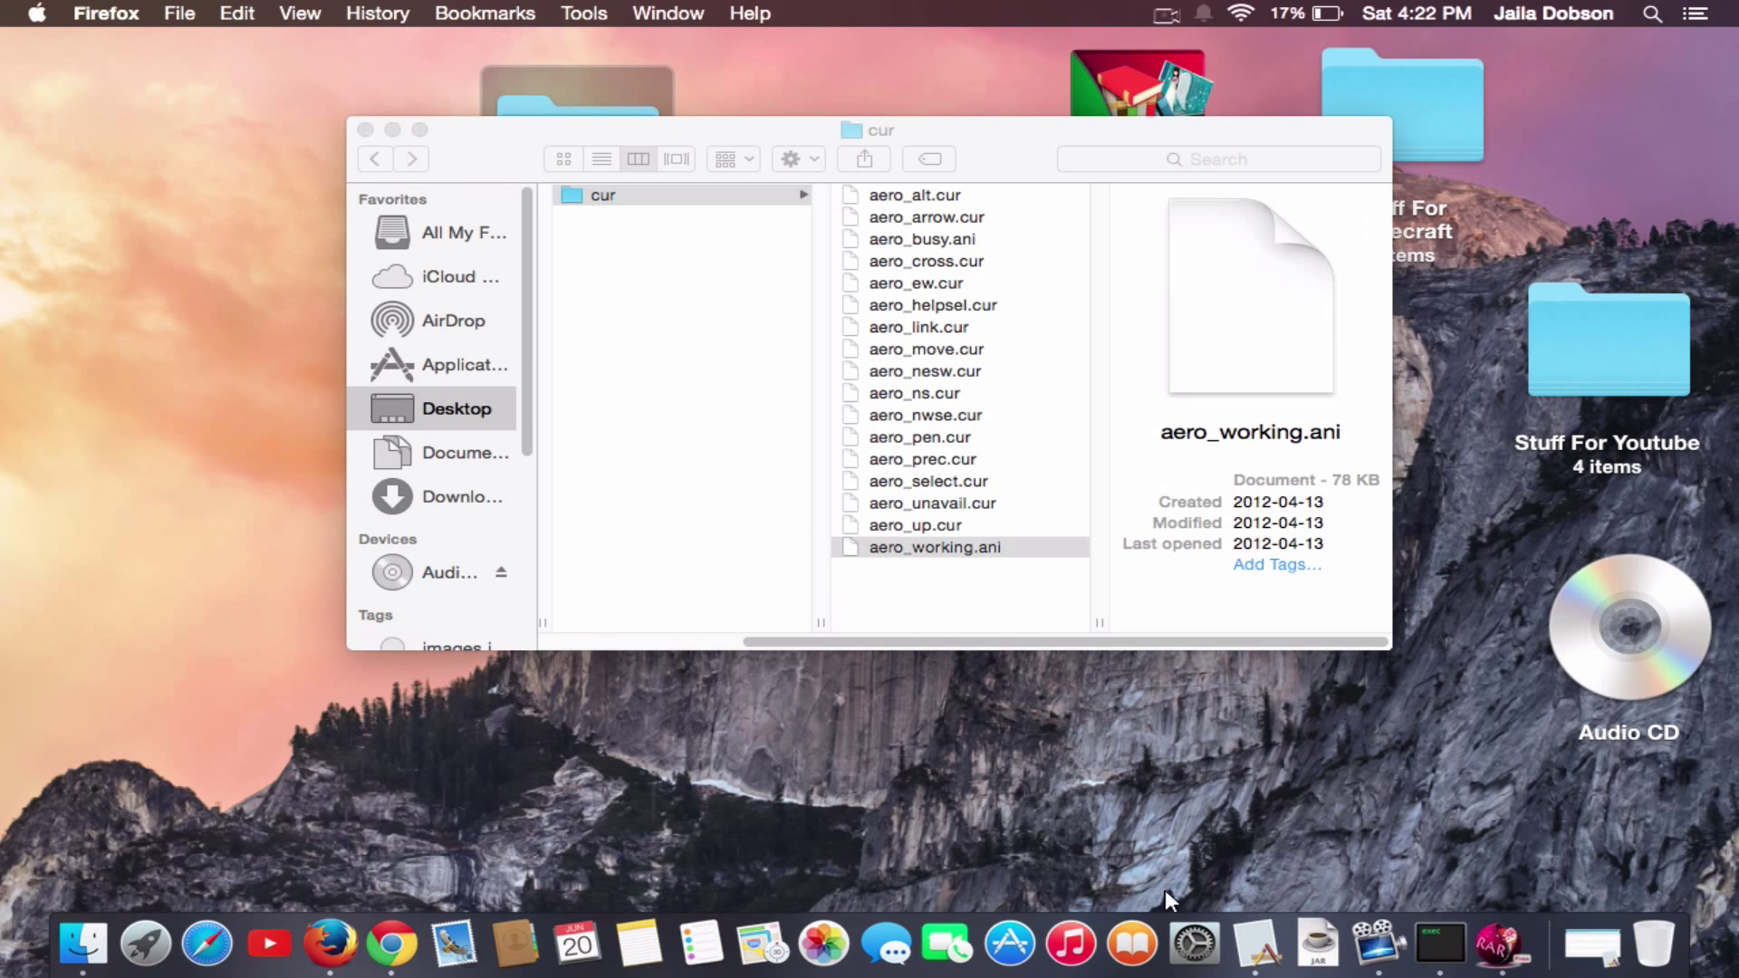
- Create a new empty cape with File > New Cape
left_click(1235, 927)
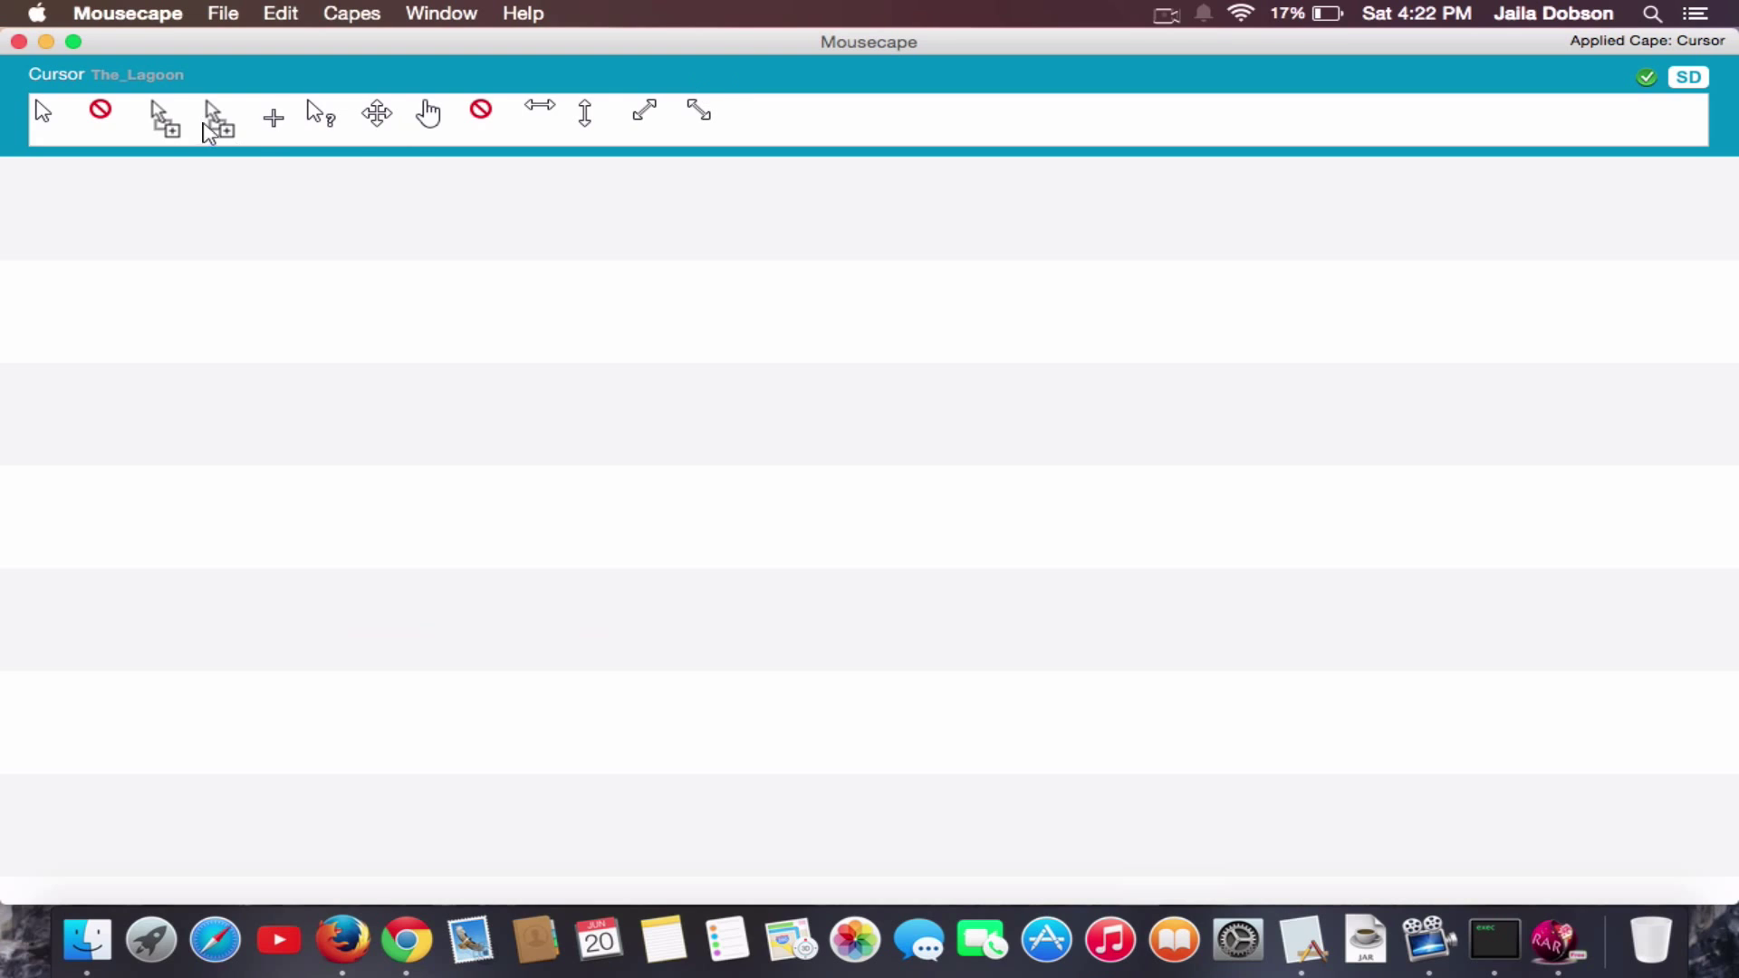
right_click(510, 282)
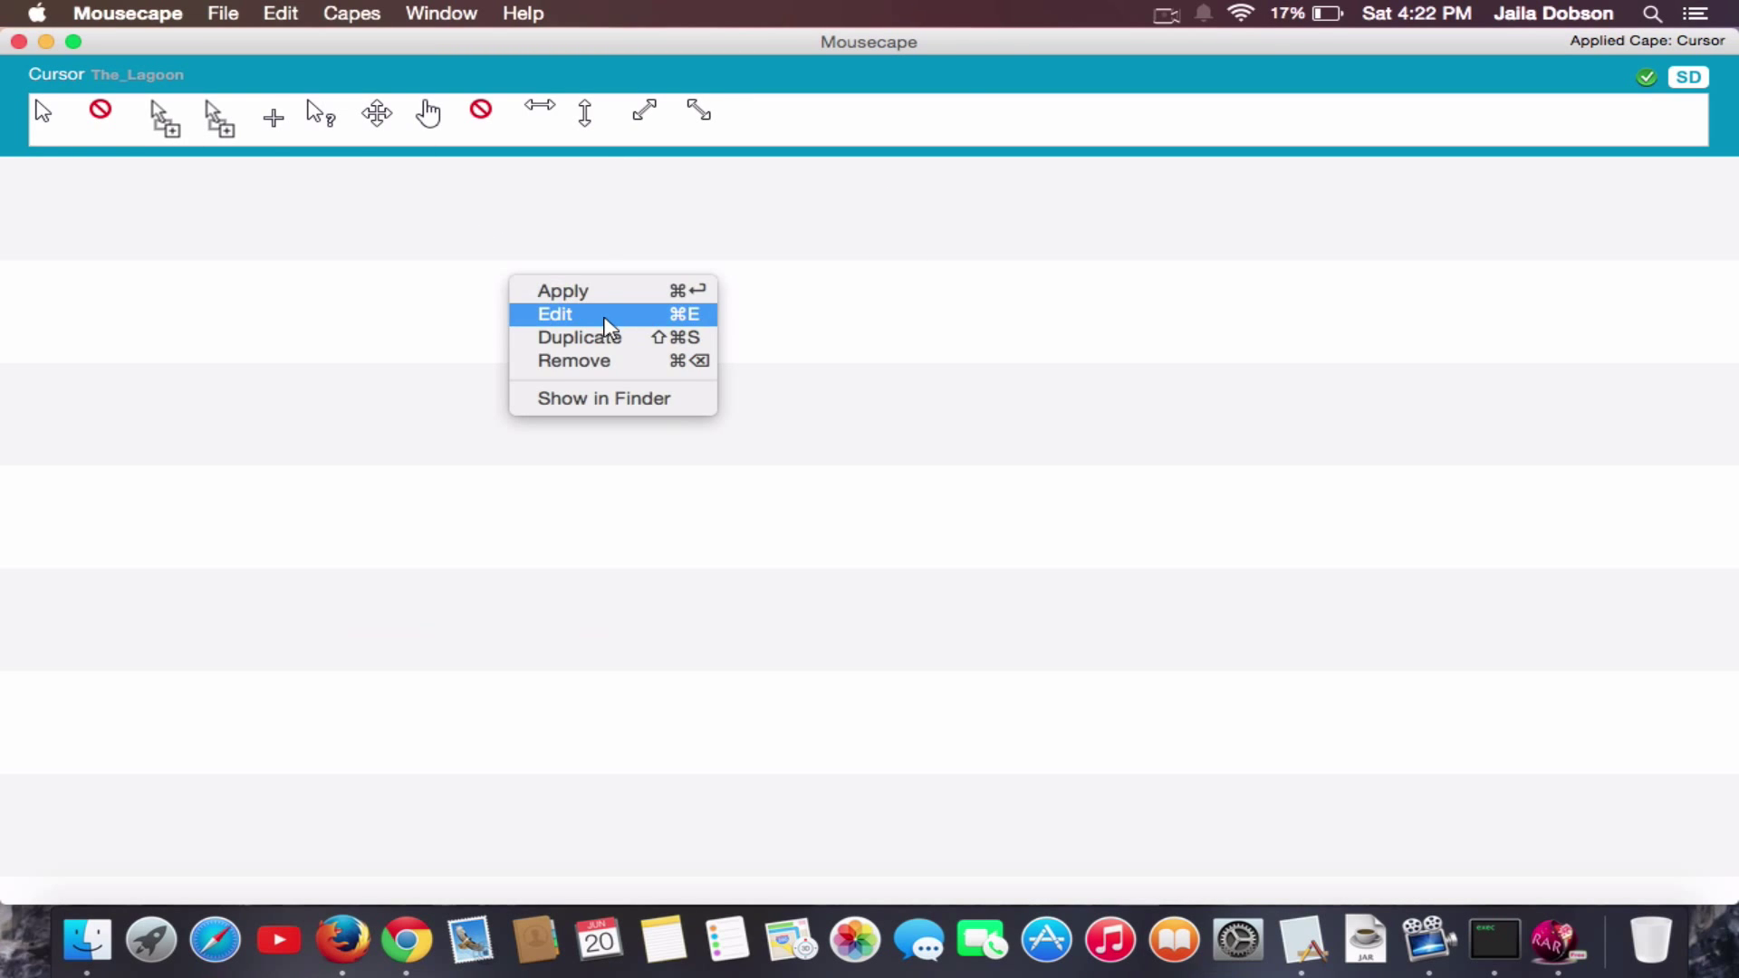
left_click(455, 337)
left_click(224, 12)
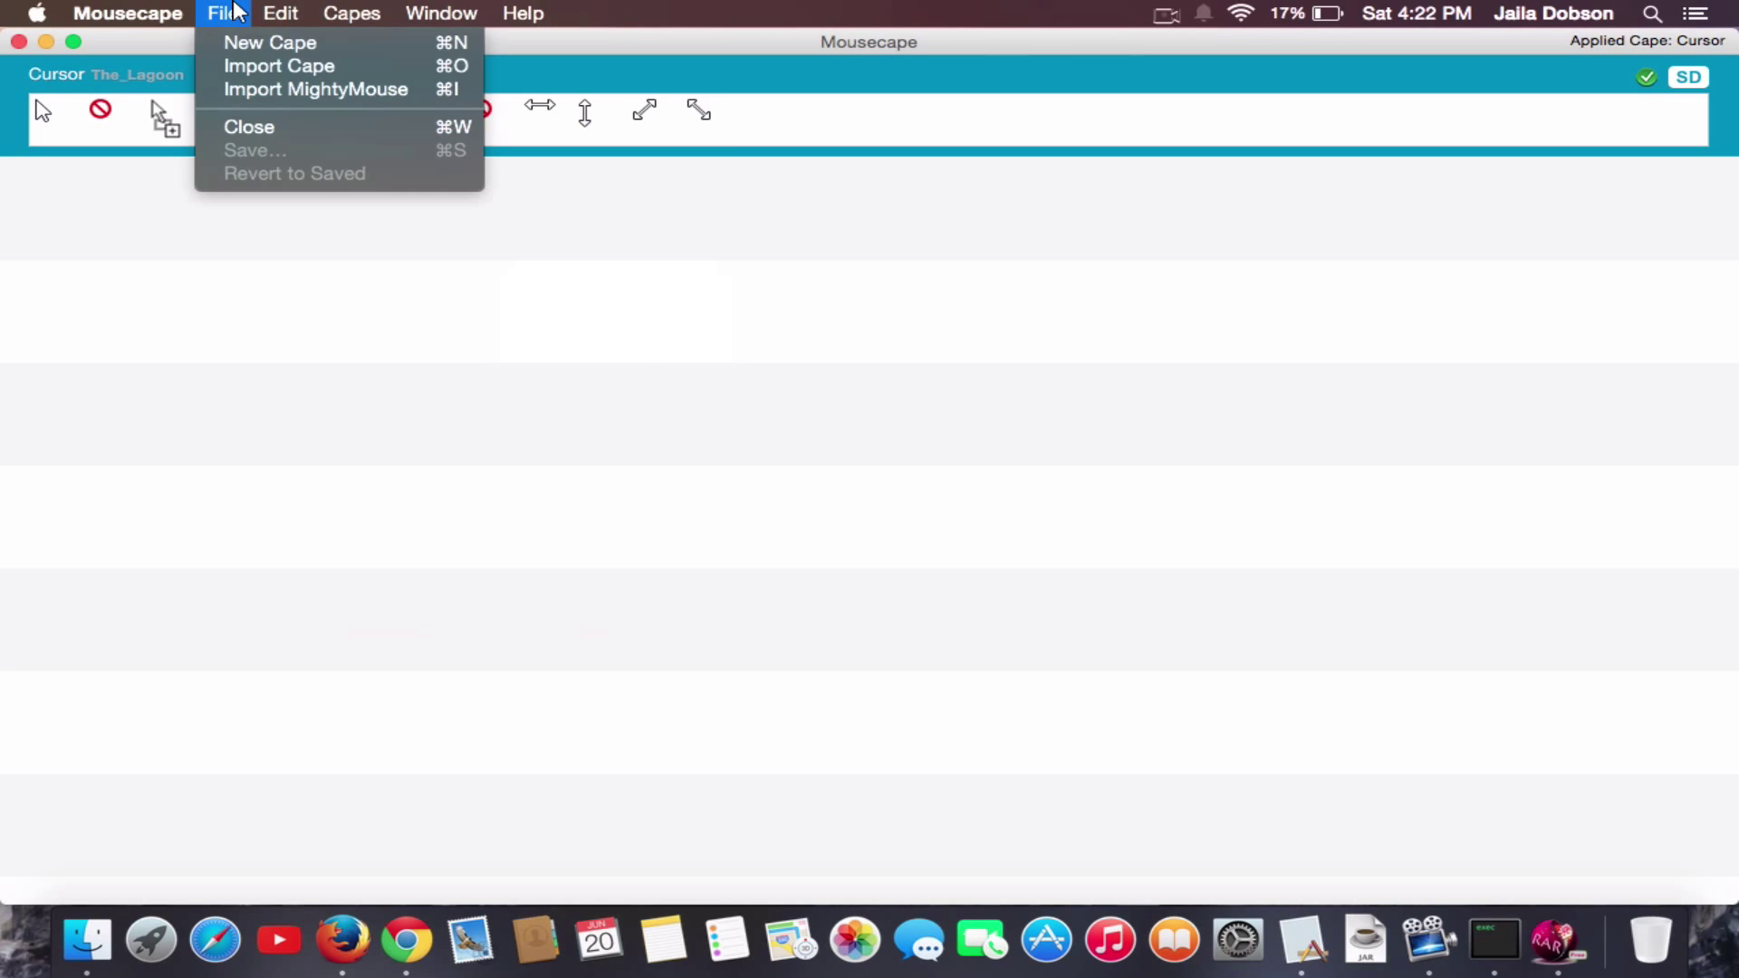
left_click(277, 224)
left_click(234, 13)
left_click(262, 43)
- Open the new Unnamed cape in the editor and minimize the library window
left_click(74, 247)
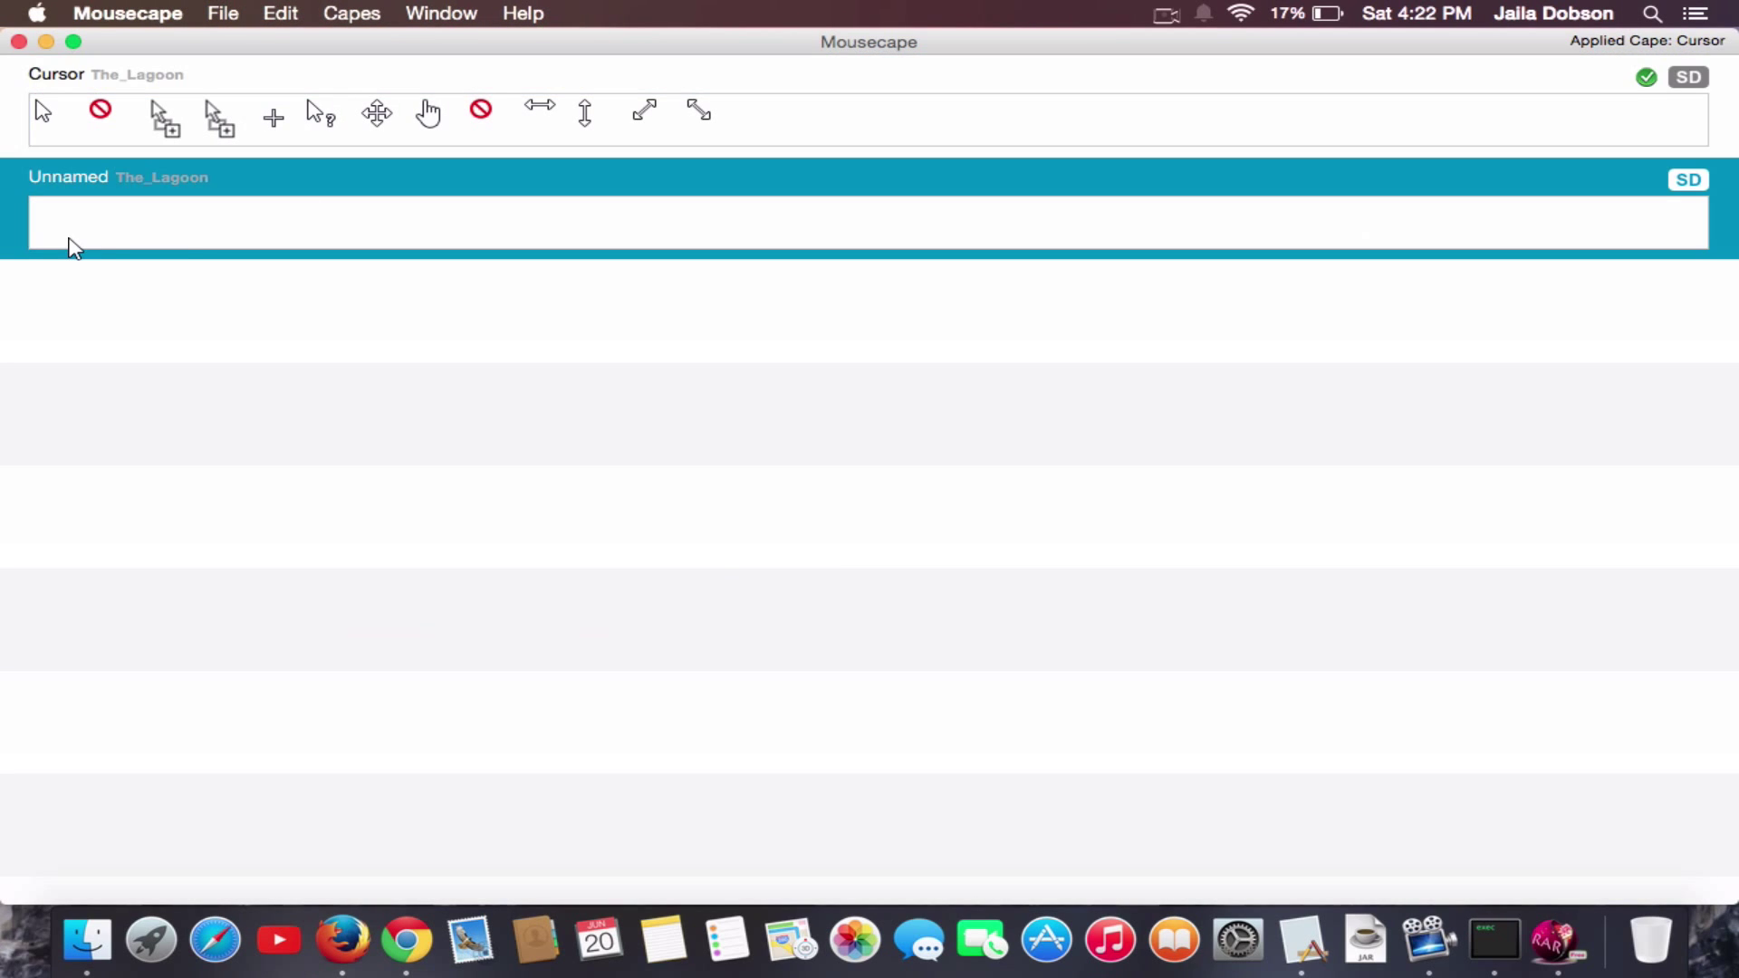
right_click(255, 226)
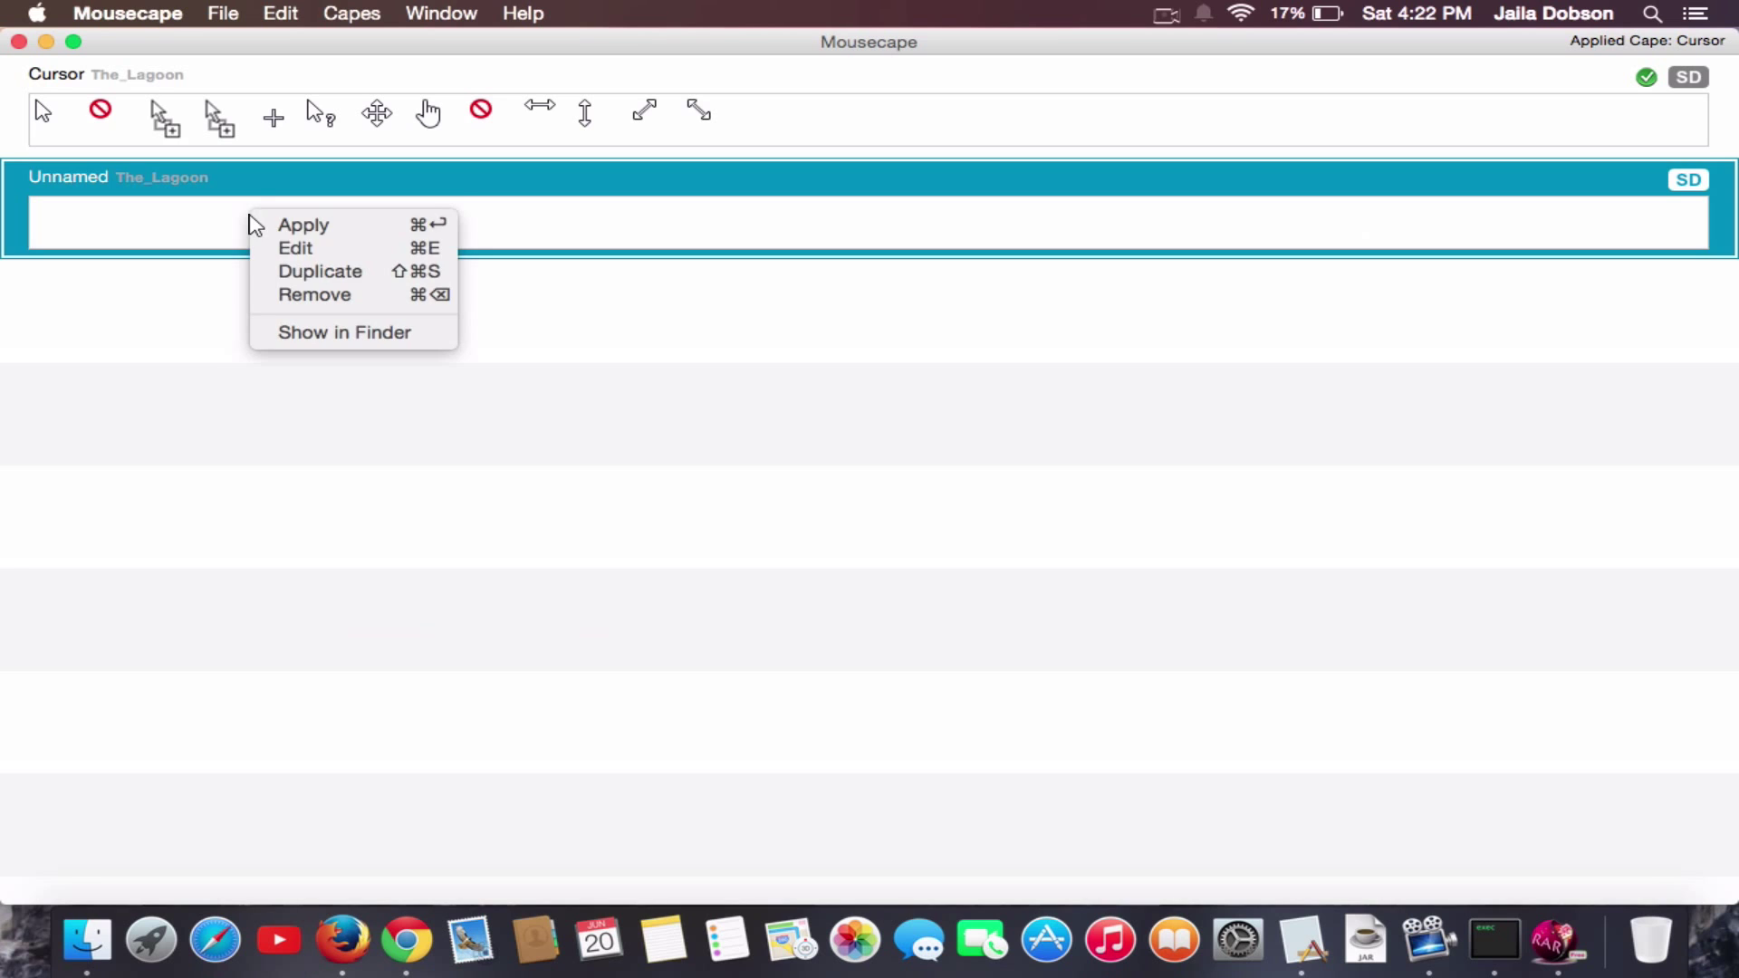
left_click(338, 249)
left_click(45, 42)
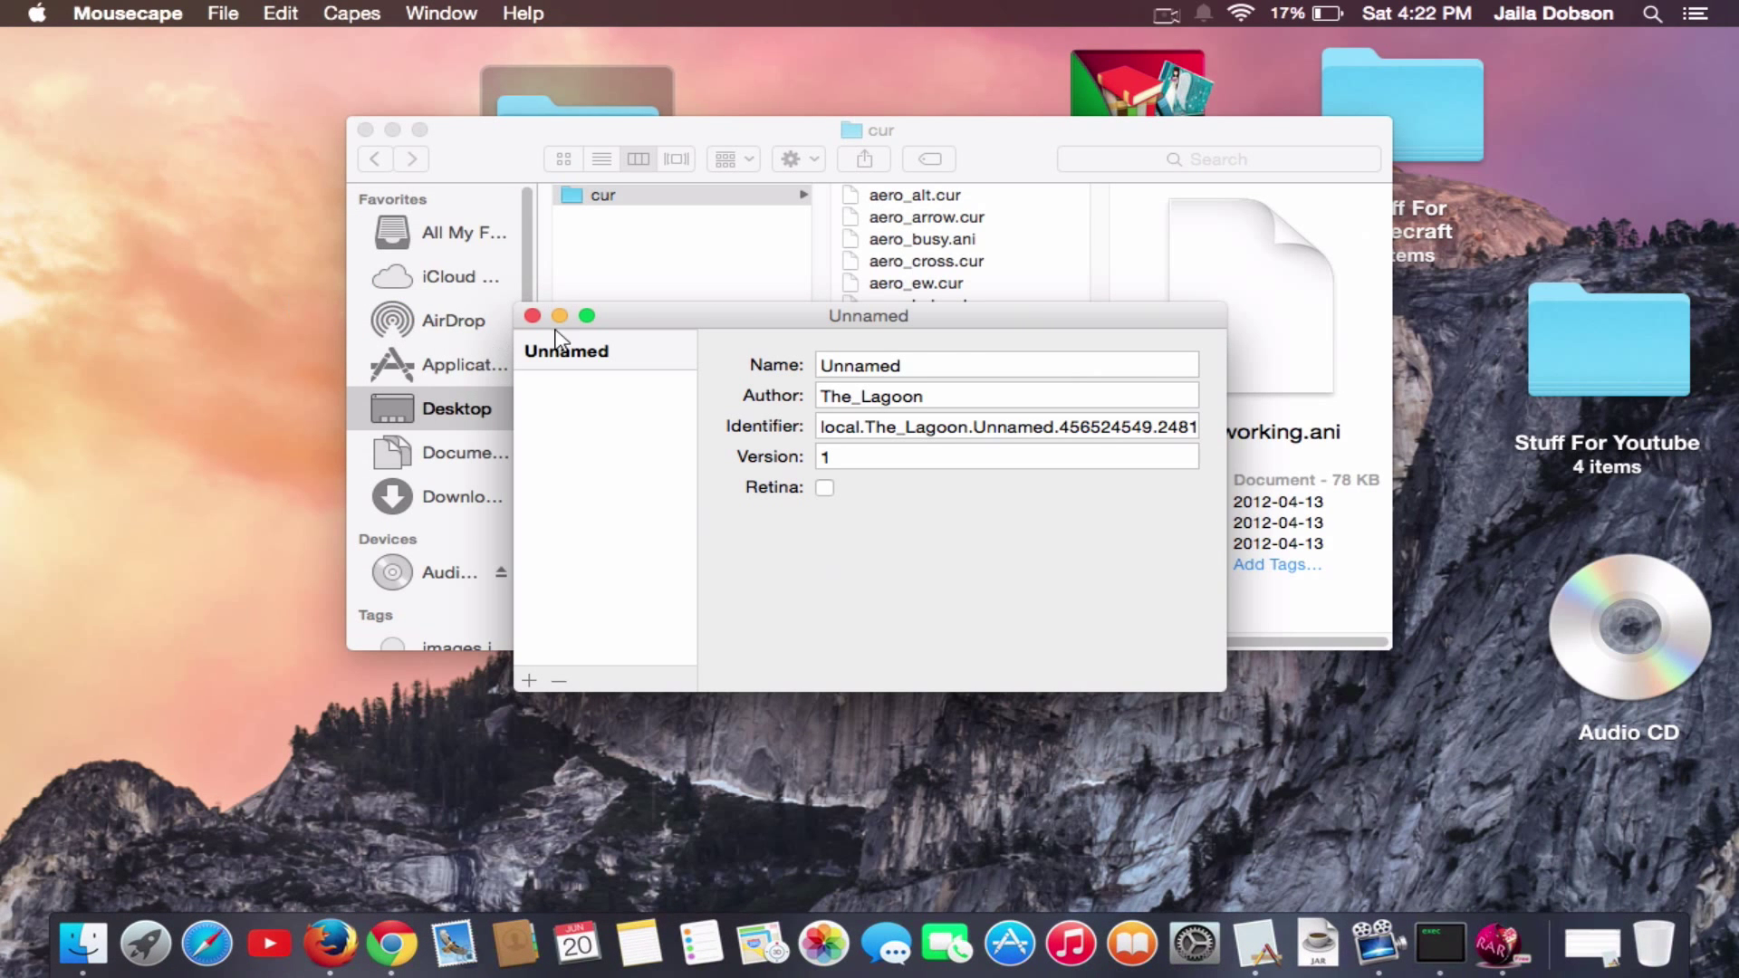
- Rename the cape to 'dhfbhaefvaehfv e', then select aero_arrow.cur in the cur folder
left_click_drag(657, 326, 145, 9)
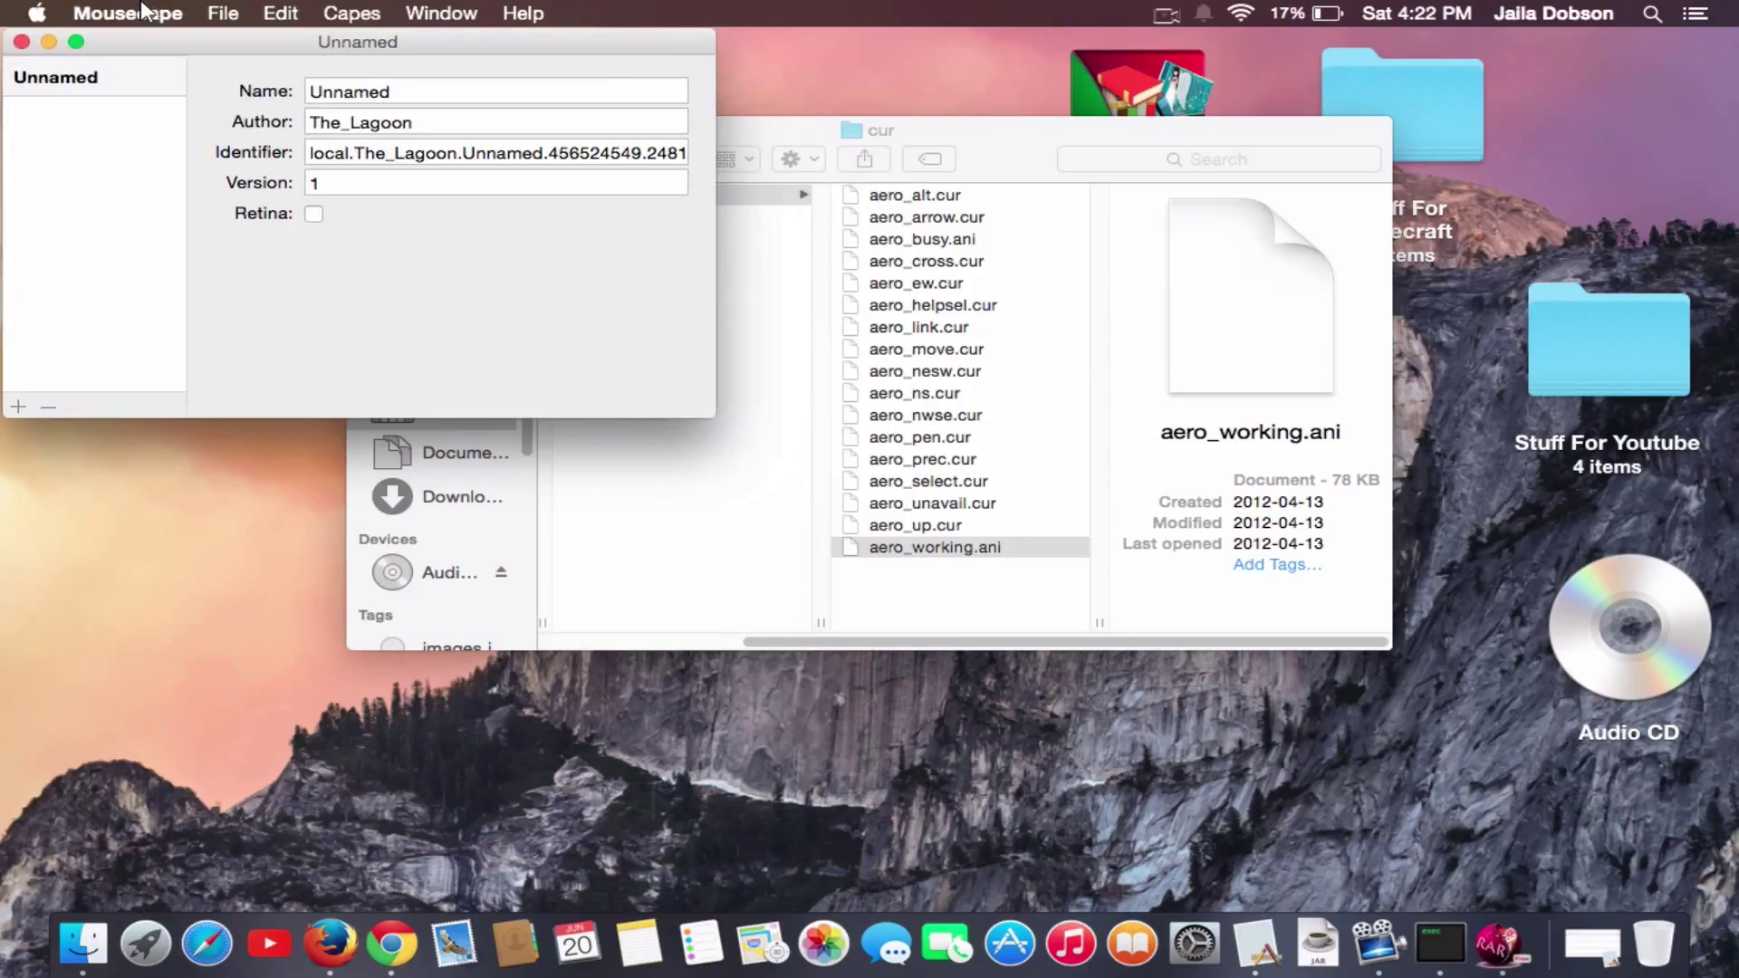
double_click(488, 93)
type("dhfbhaefvaehfv e")
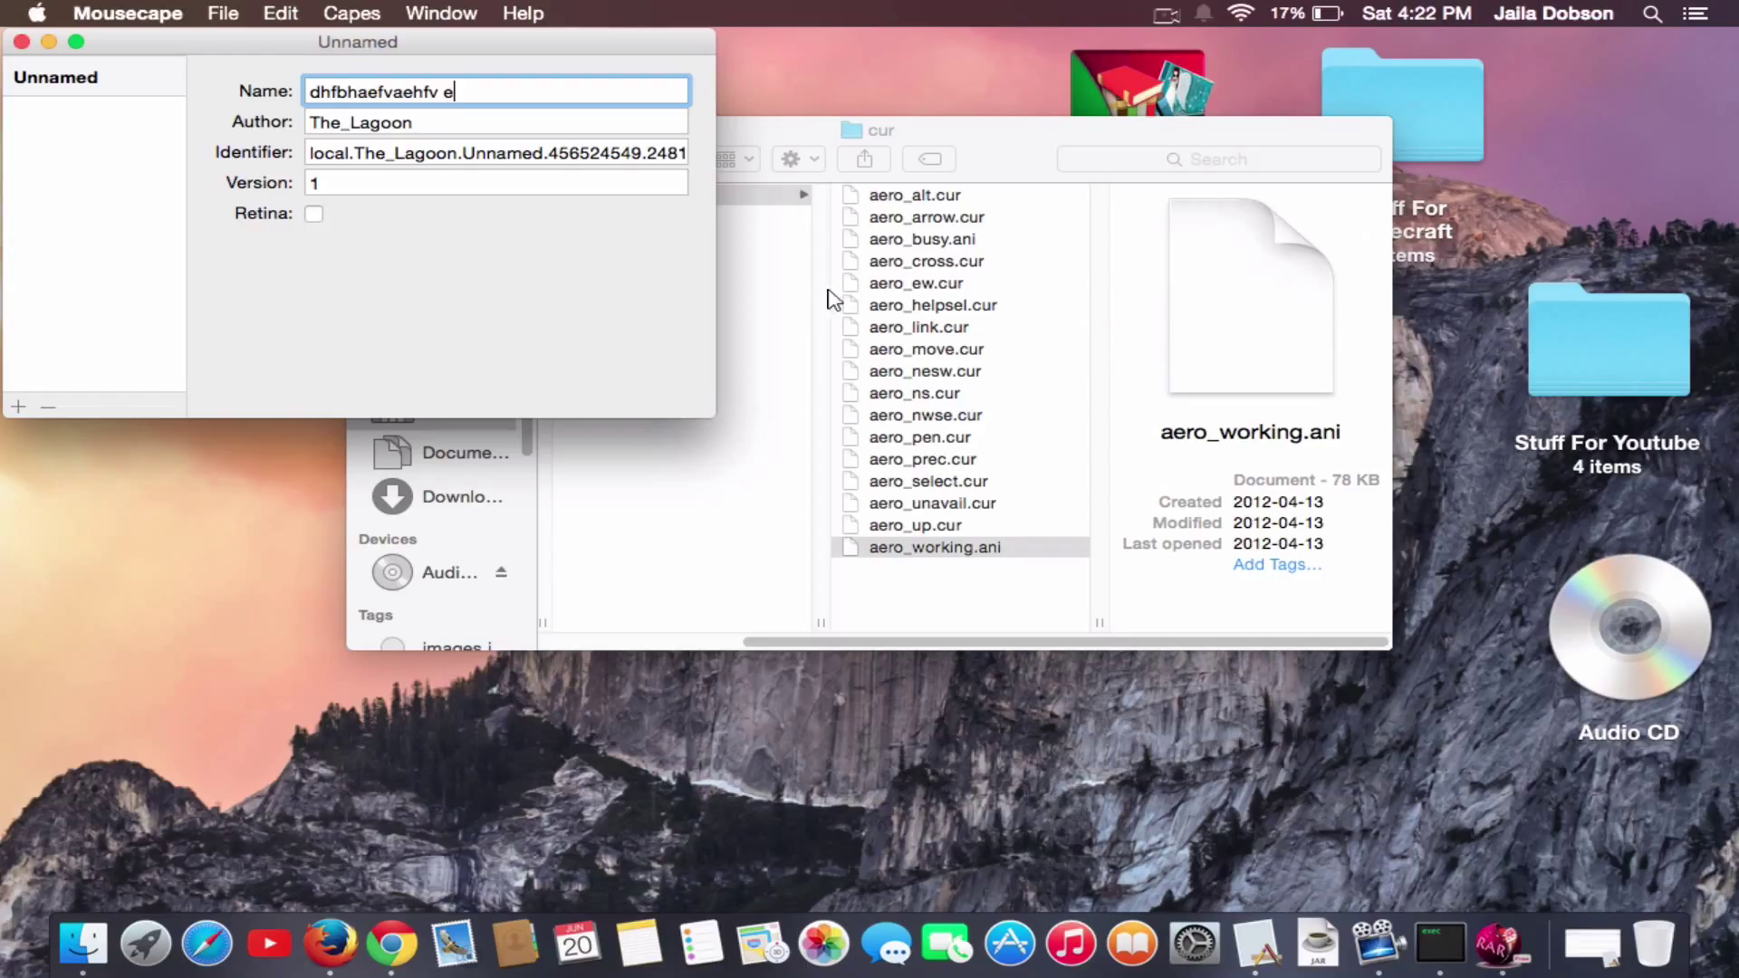
left_click(833, 299)
left_click(962, 229)
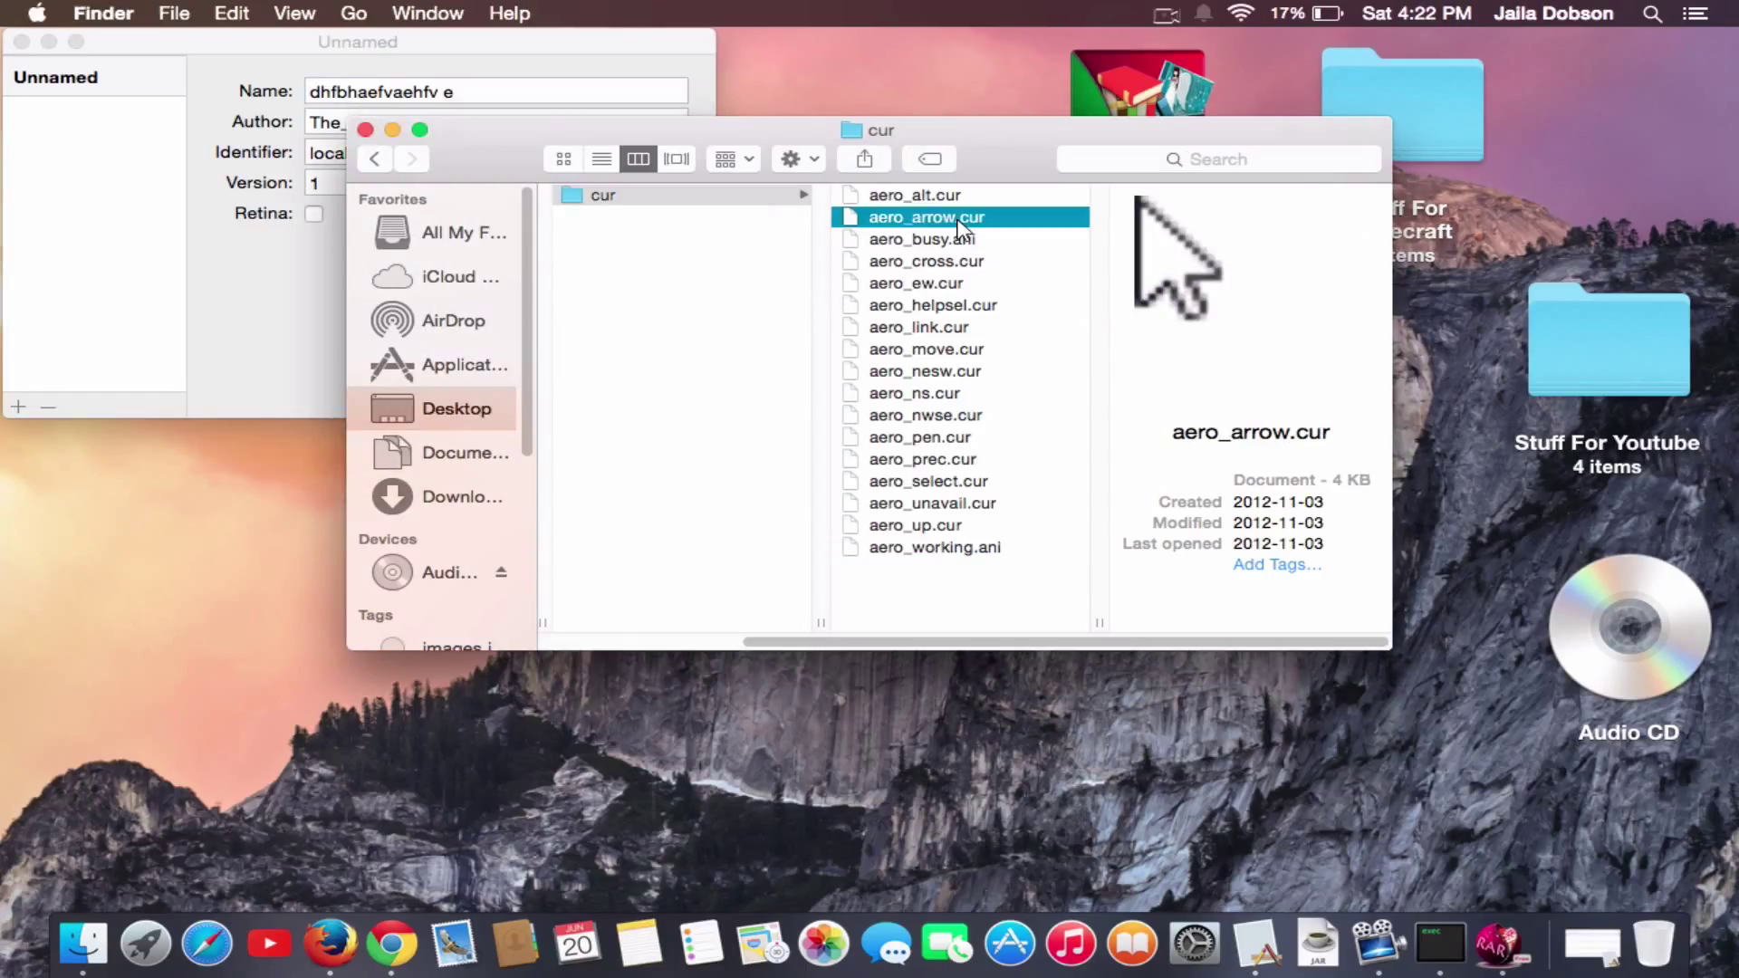
- Rename aero_arrow.cur to aero_arrow.png, accepting the .png extension change
key("Up")
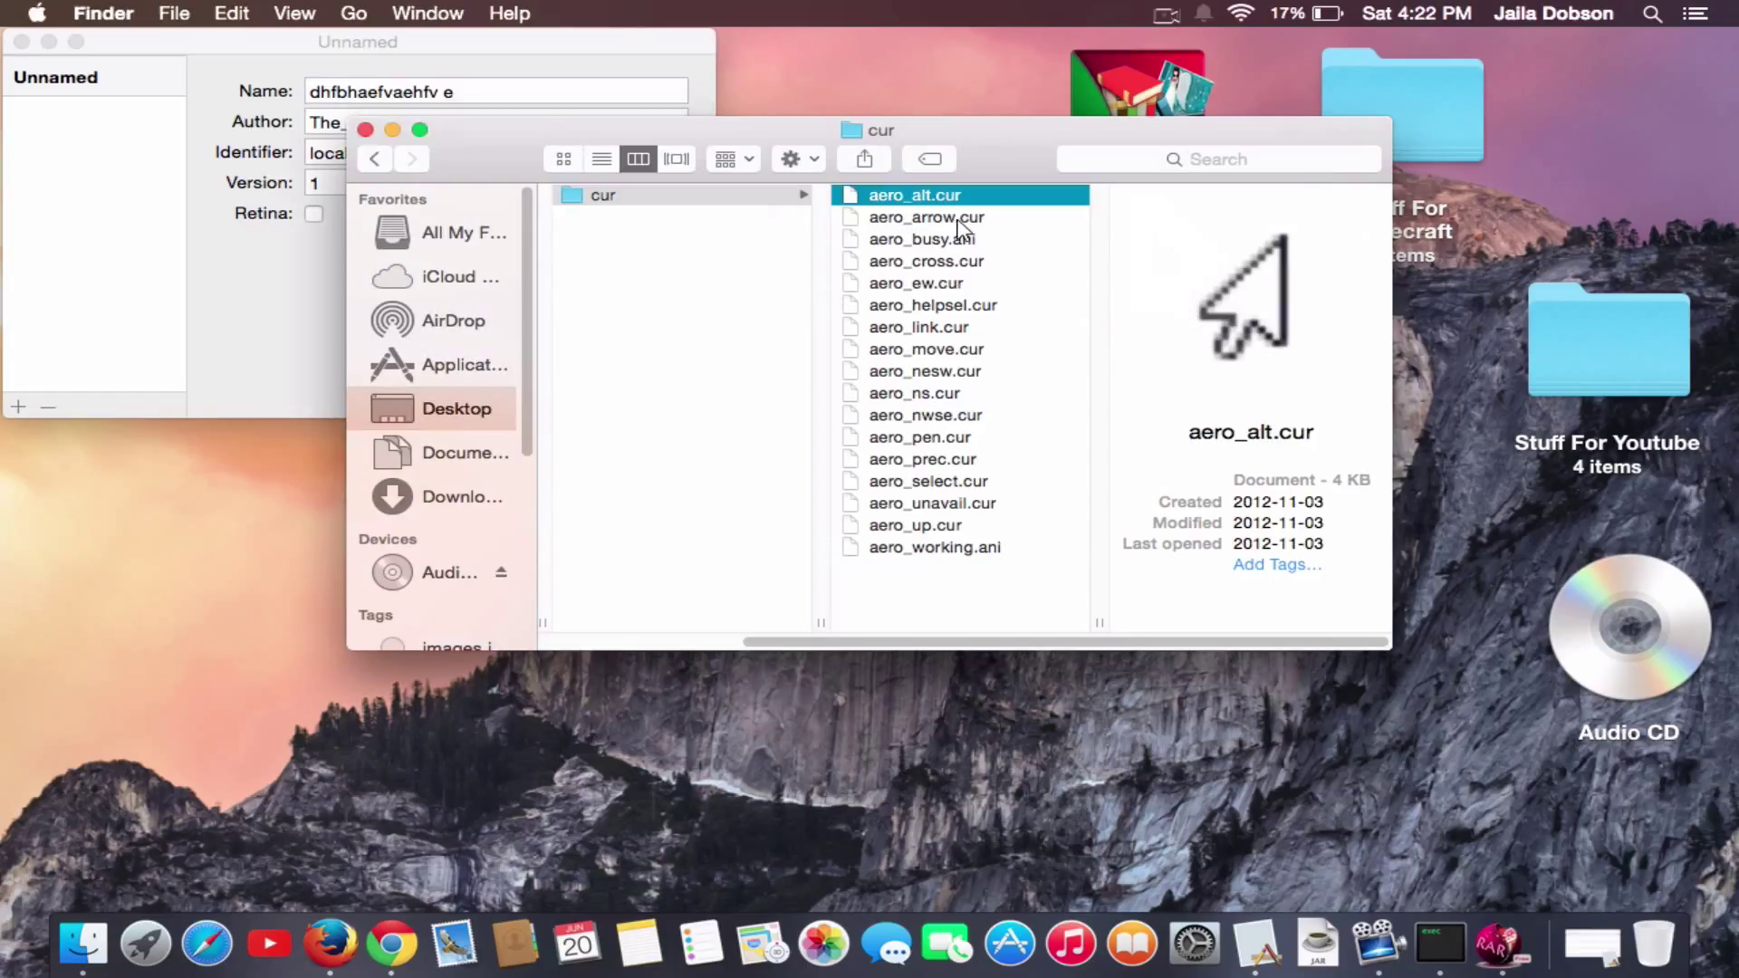
key("Down")
key("Return")
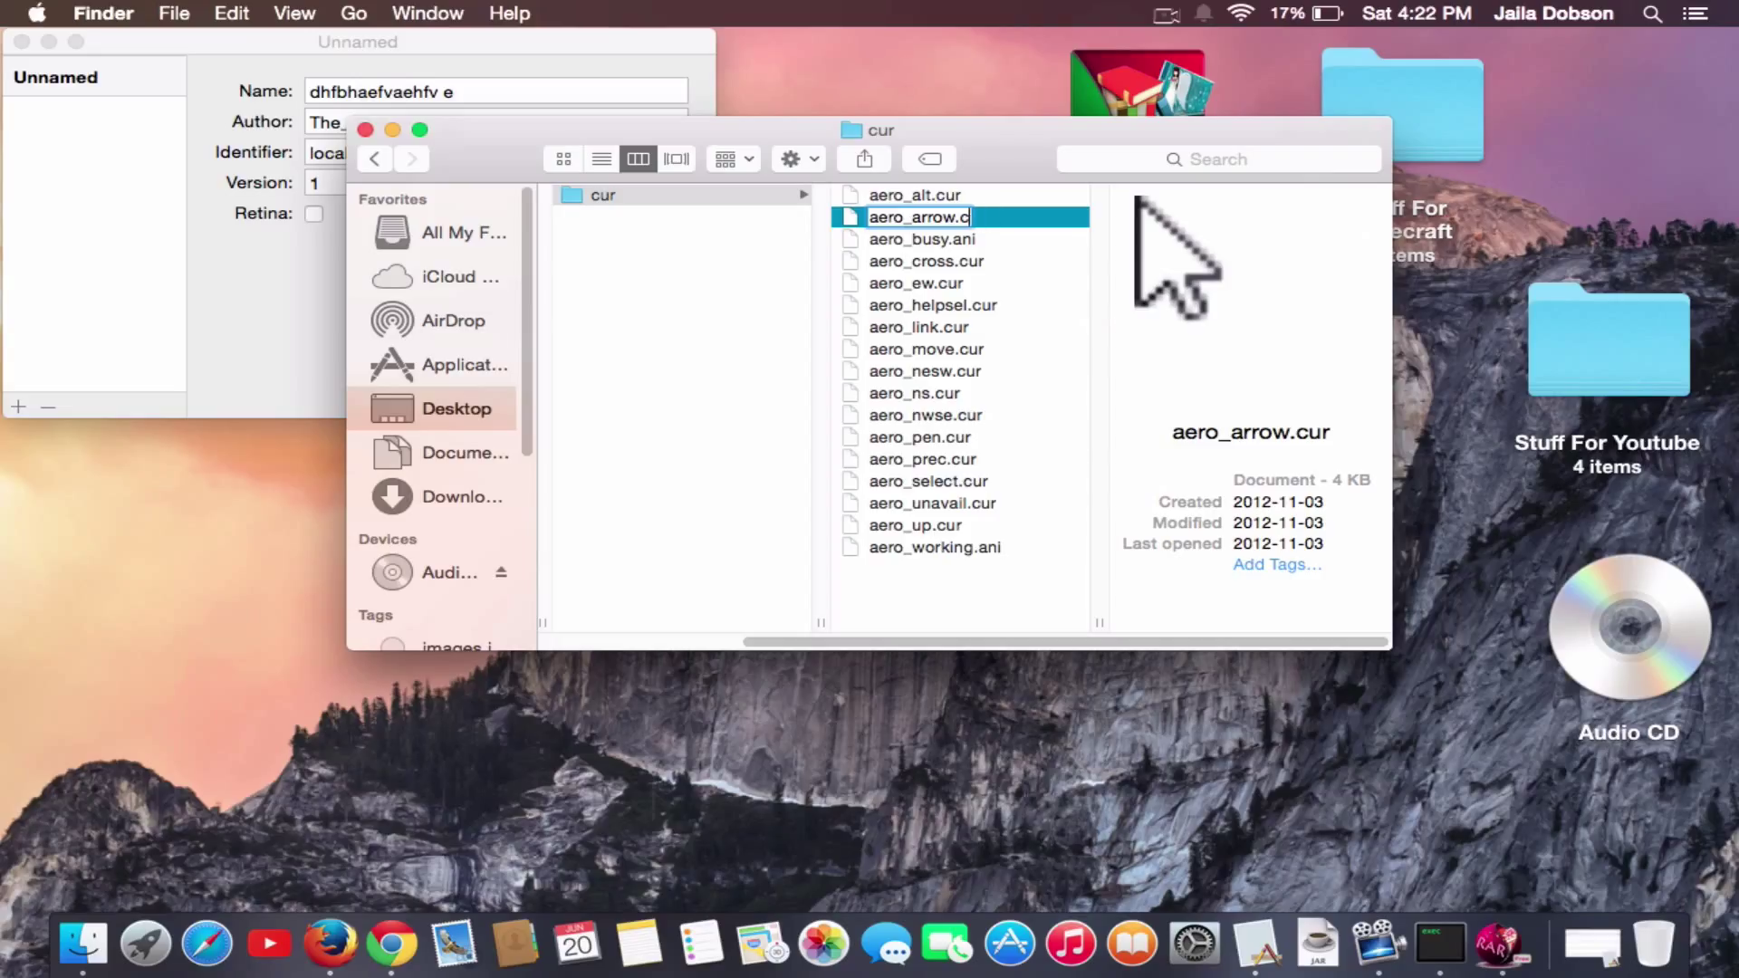
key("Return")
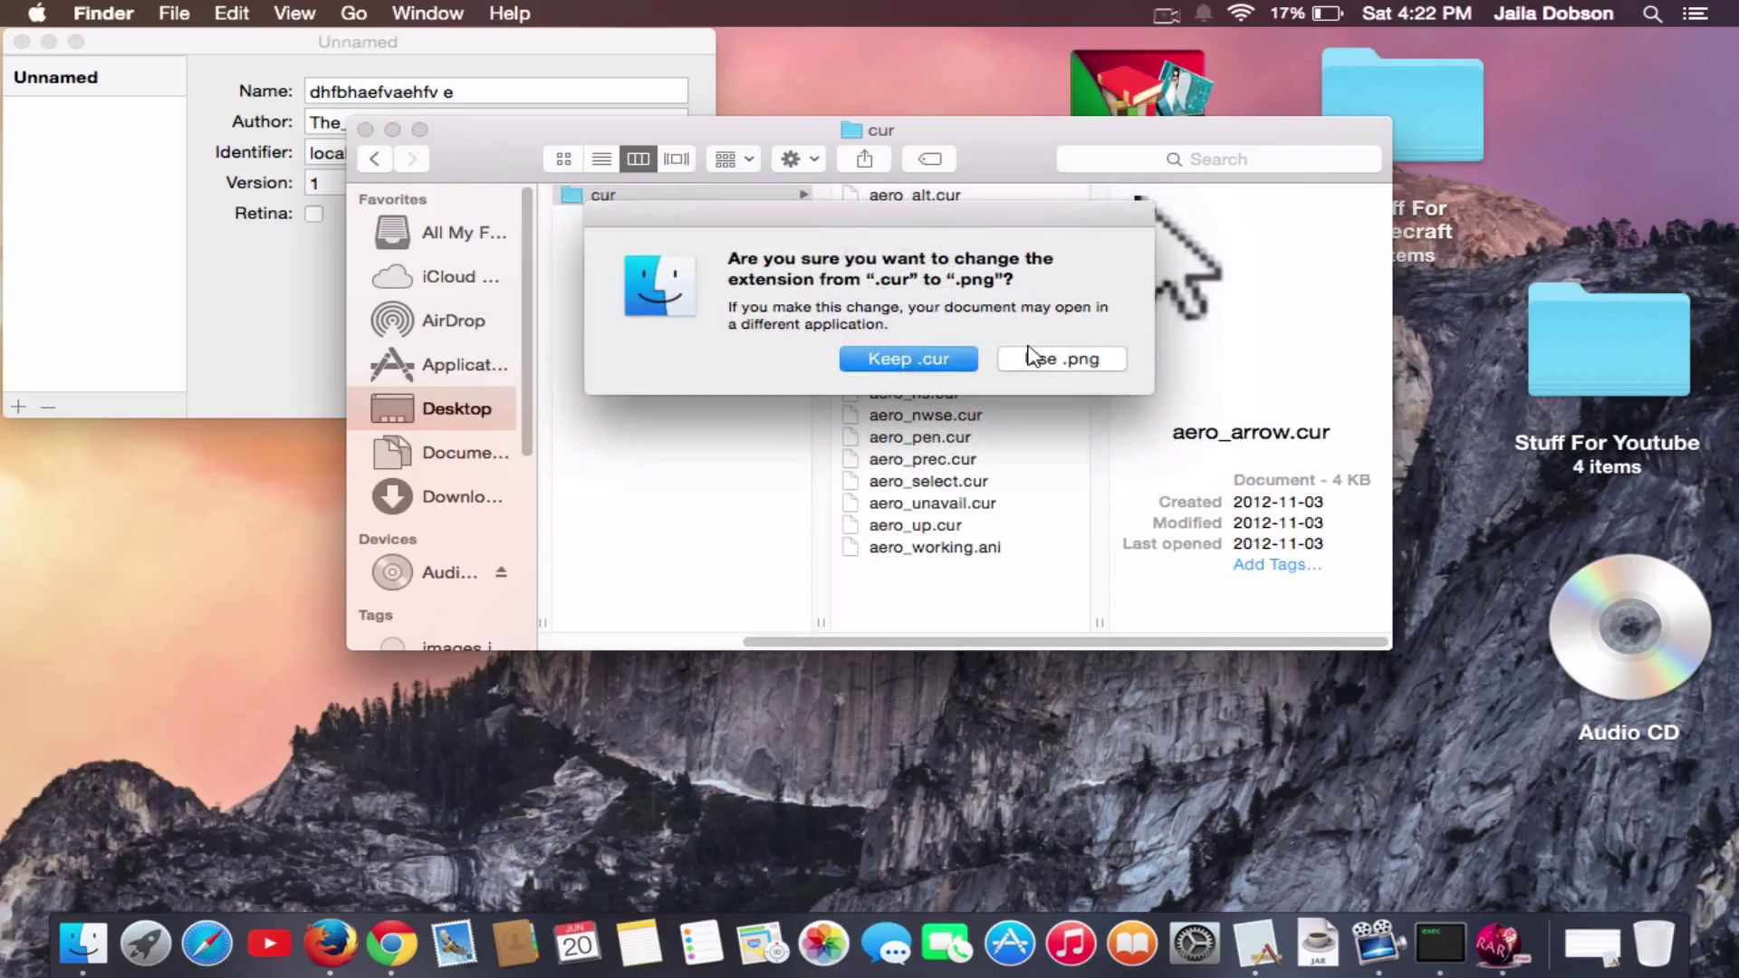
left_click(1063, 360)
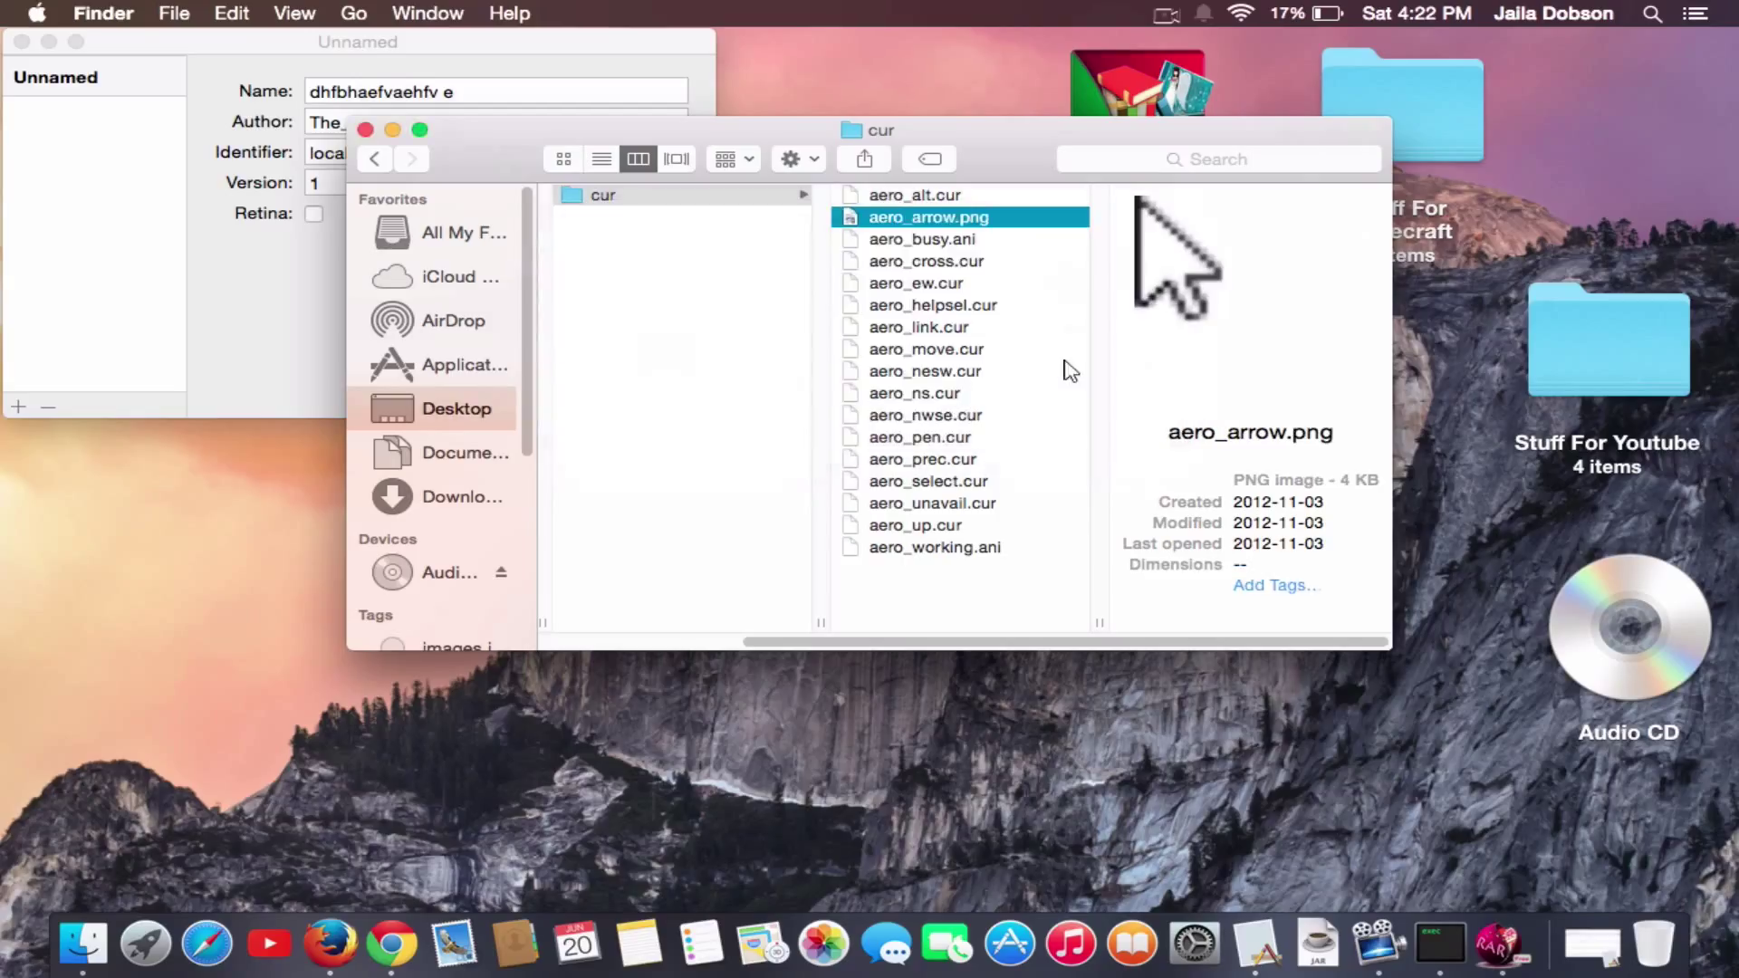
- View aero_arrow.png in Preview, close it, and return to the Unnamed cape editor
double_click(855, 228)
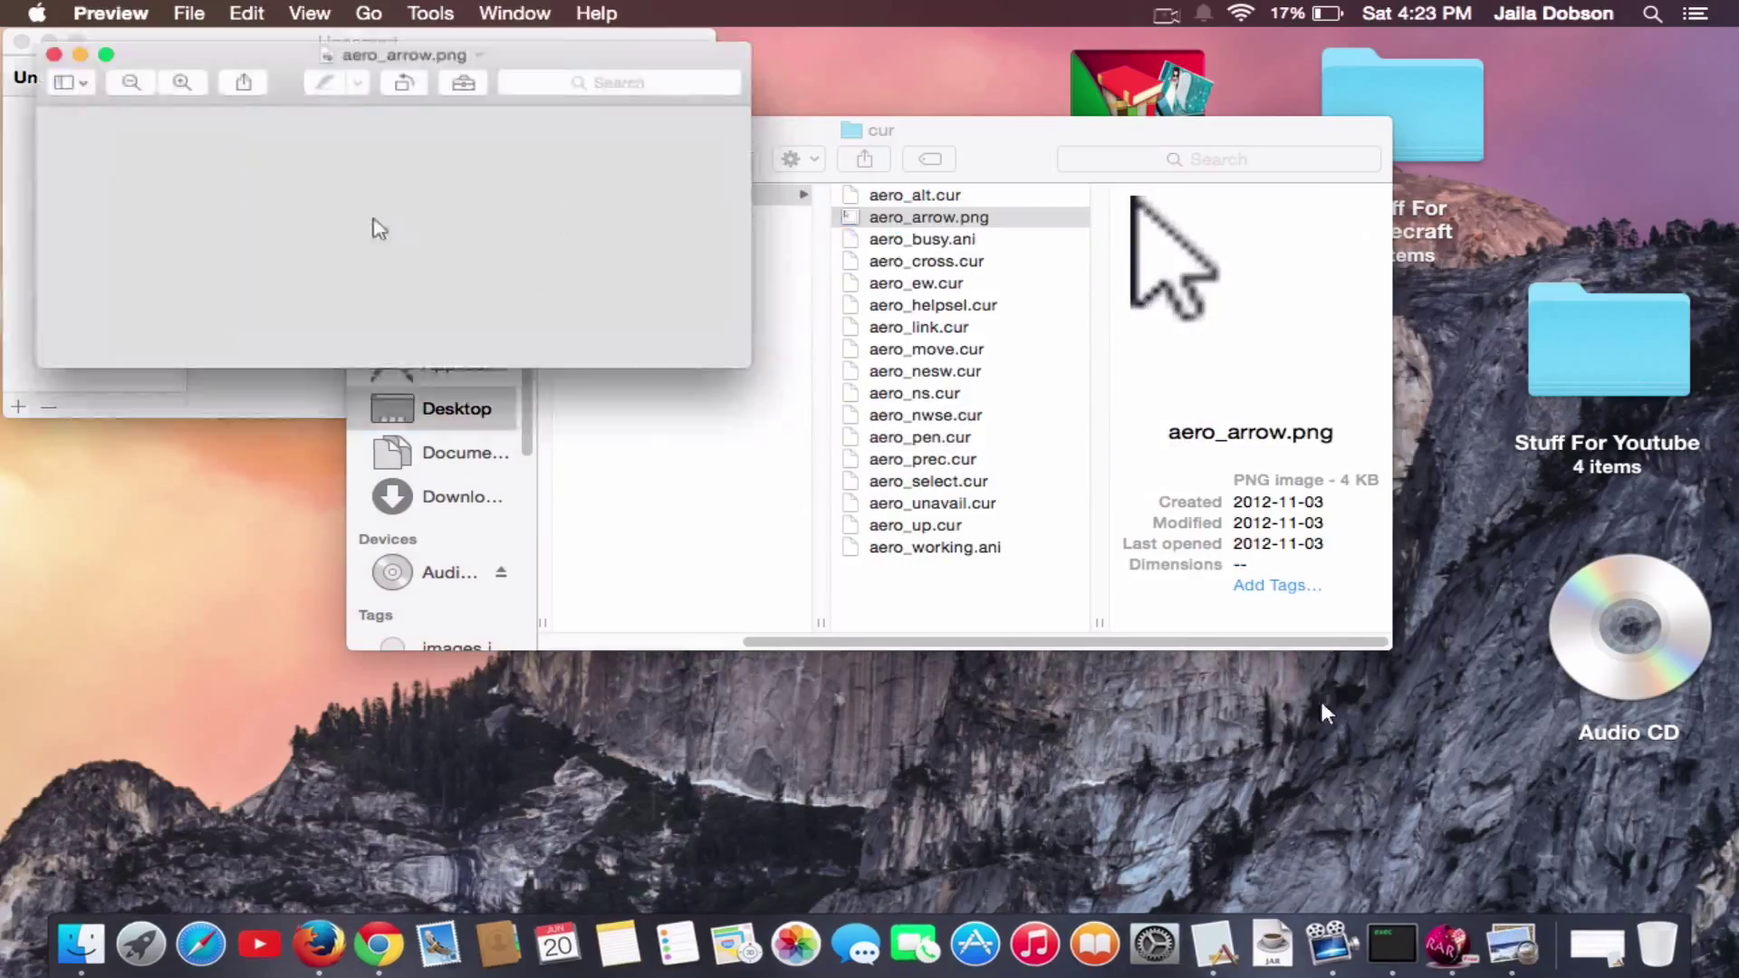
left_click_drag(319, 197, 569, 279)
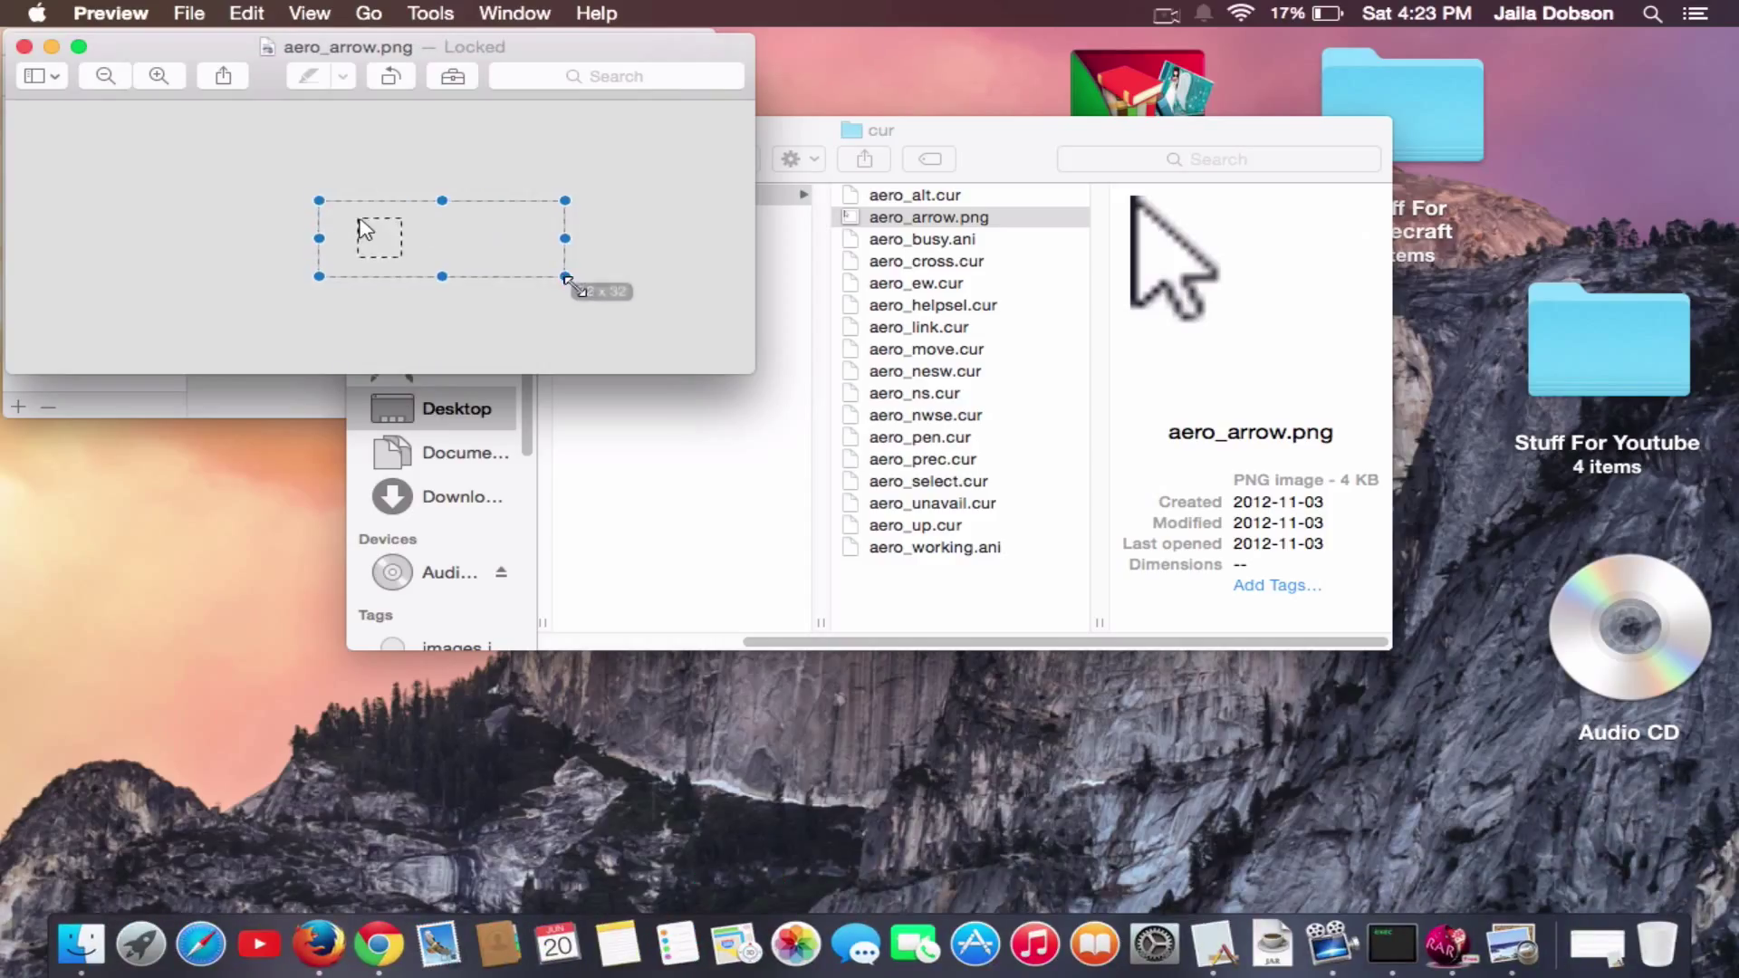
left_click(282, 257)
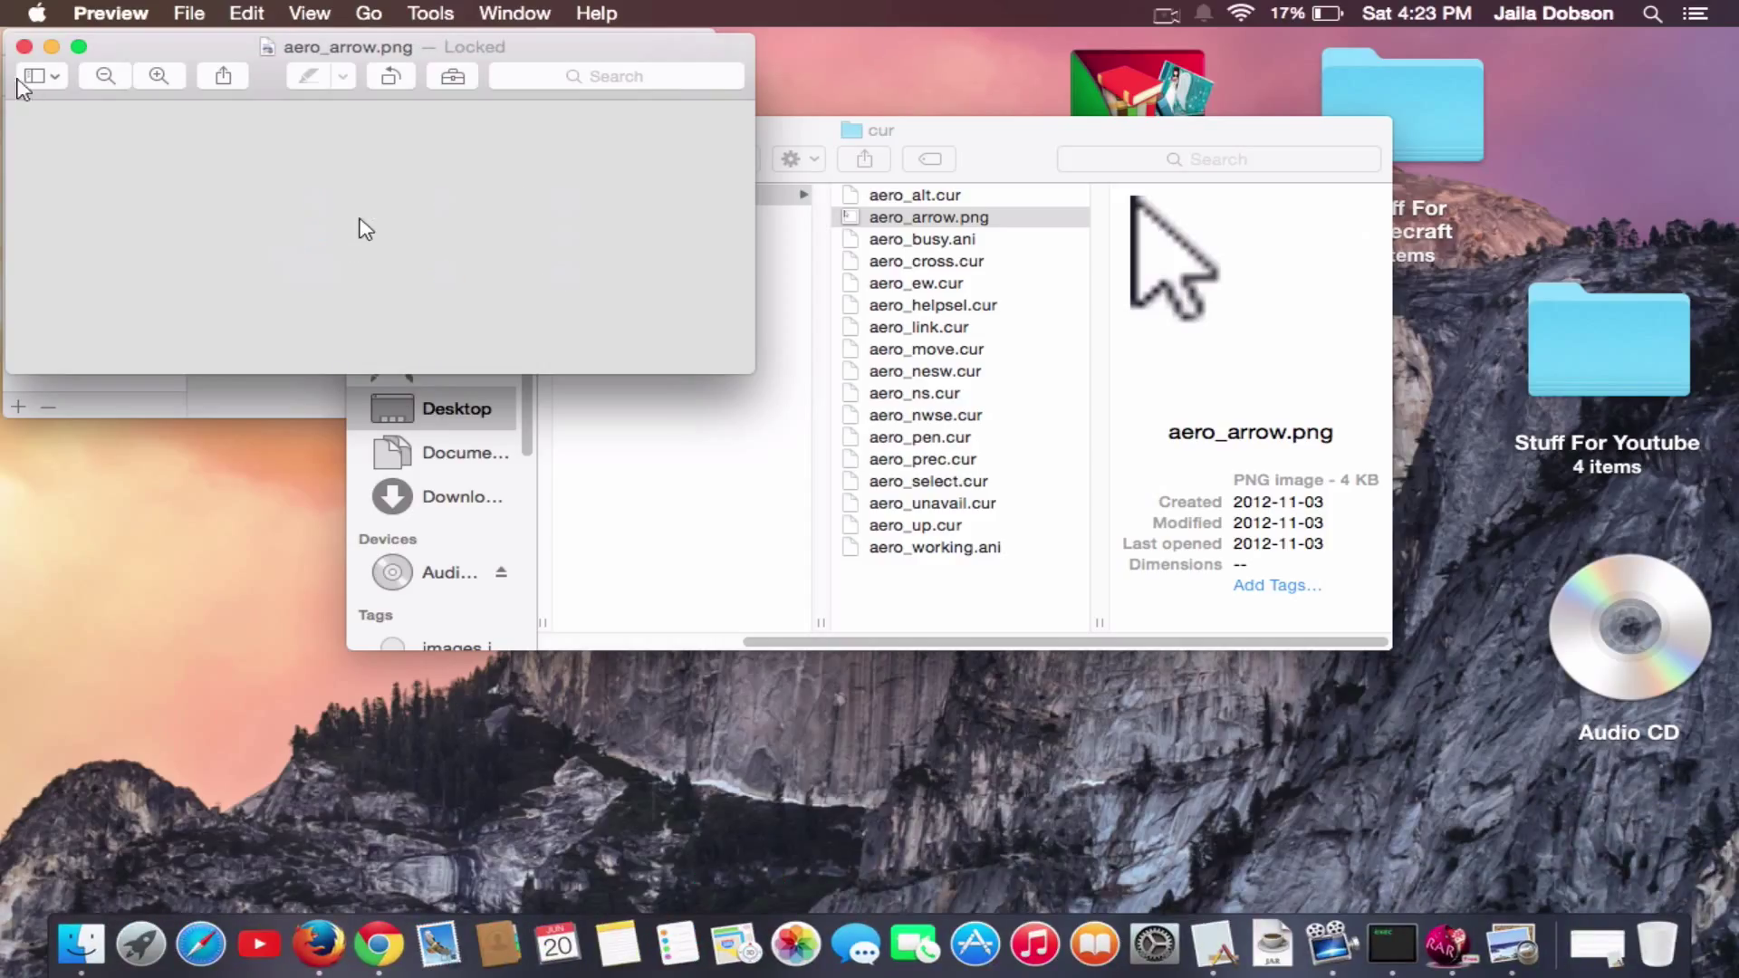
left_click(24, 46)
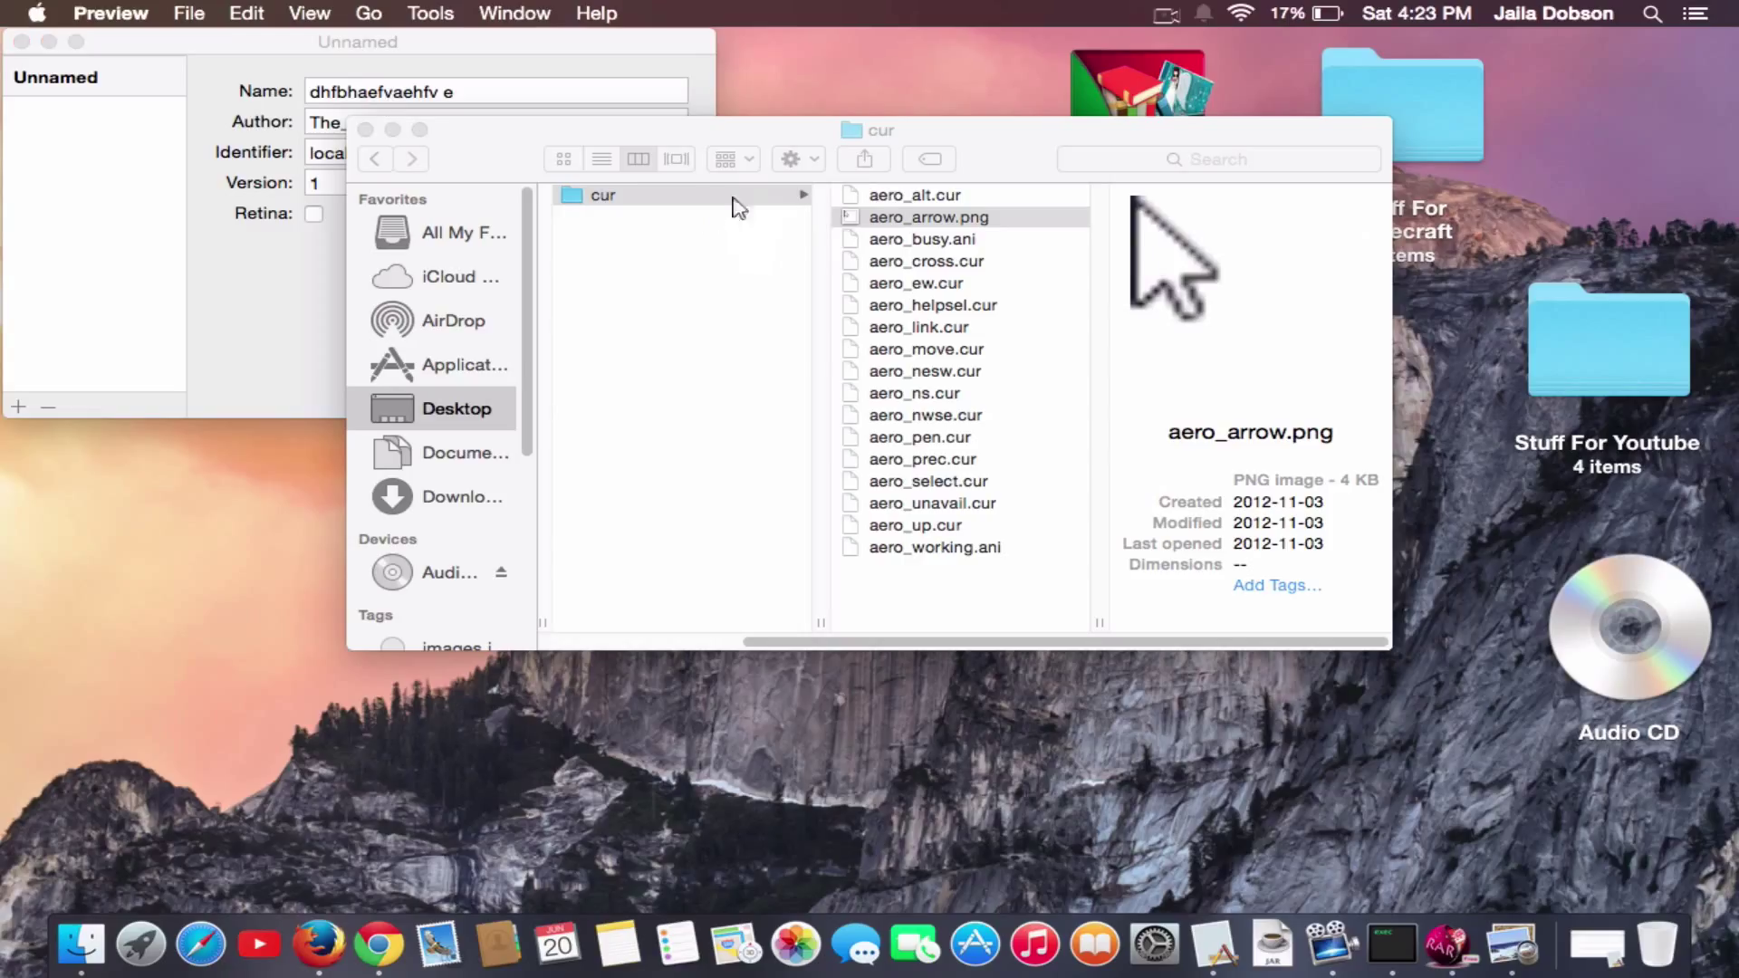
left_click(227, 84)
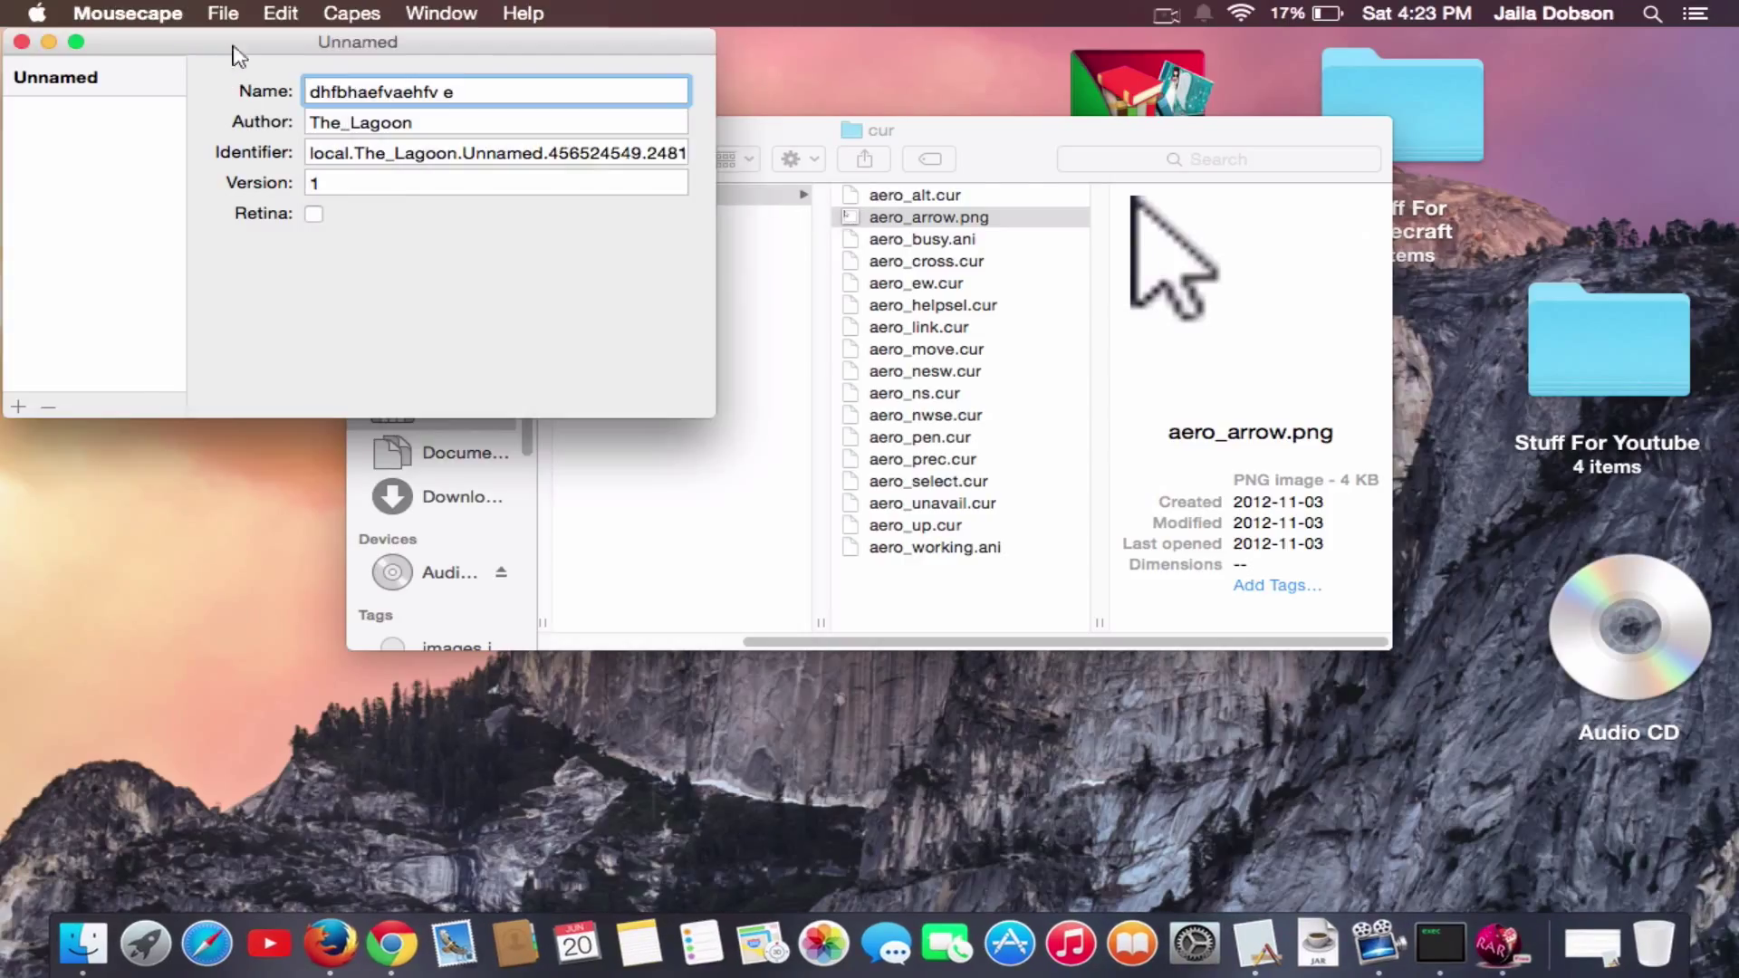
- Add a new cursor to the cape and set its type to Arrow
left_click_drag(231, 43, 490, 11)
left_click_drag(684, 48, 586, 43)
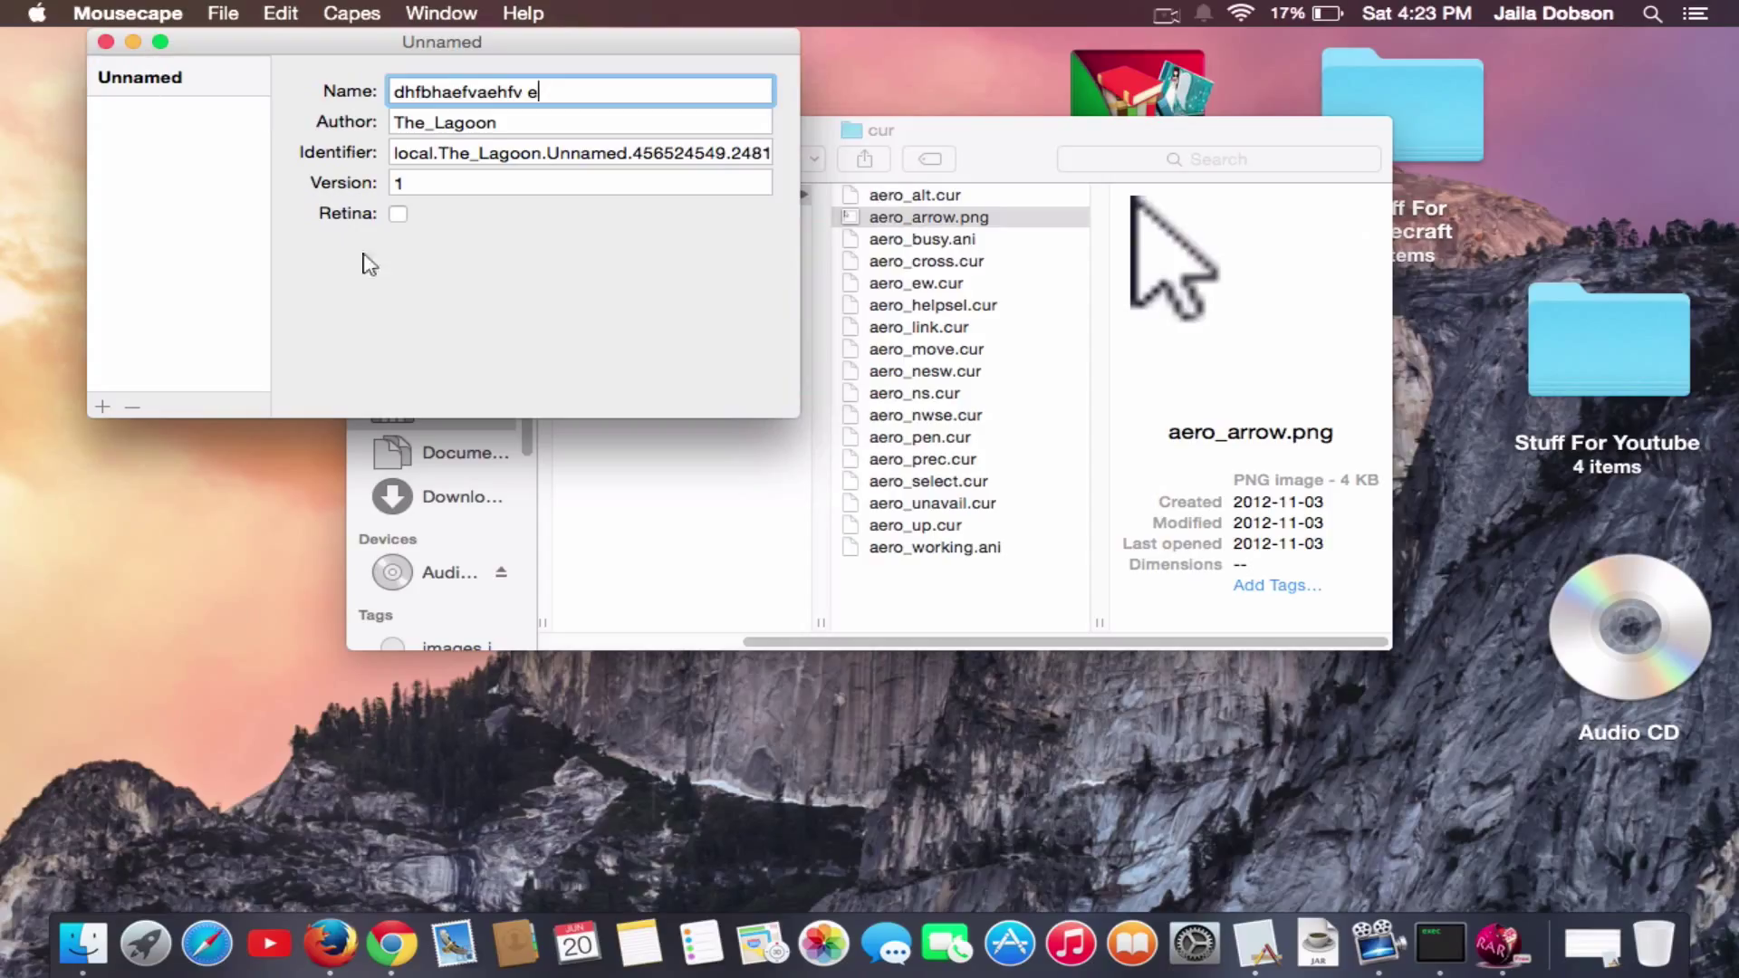
left_click(102, 408)
left_click(192, 118)
left_click(479, 99)
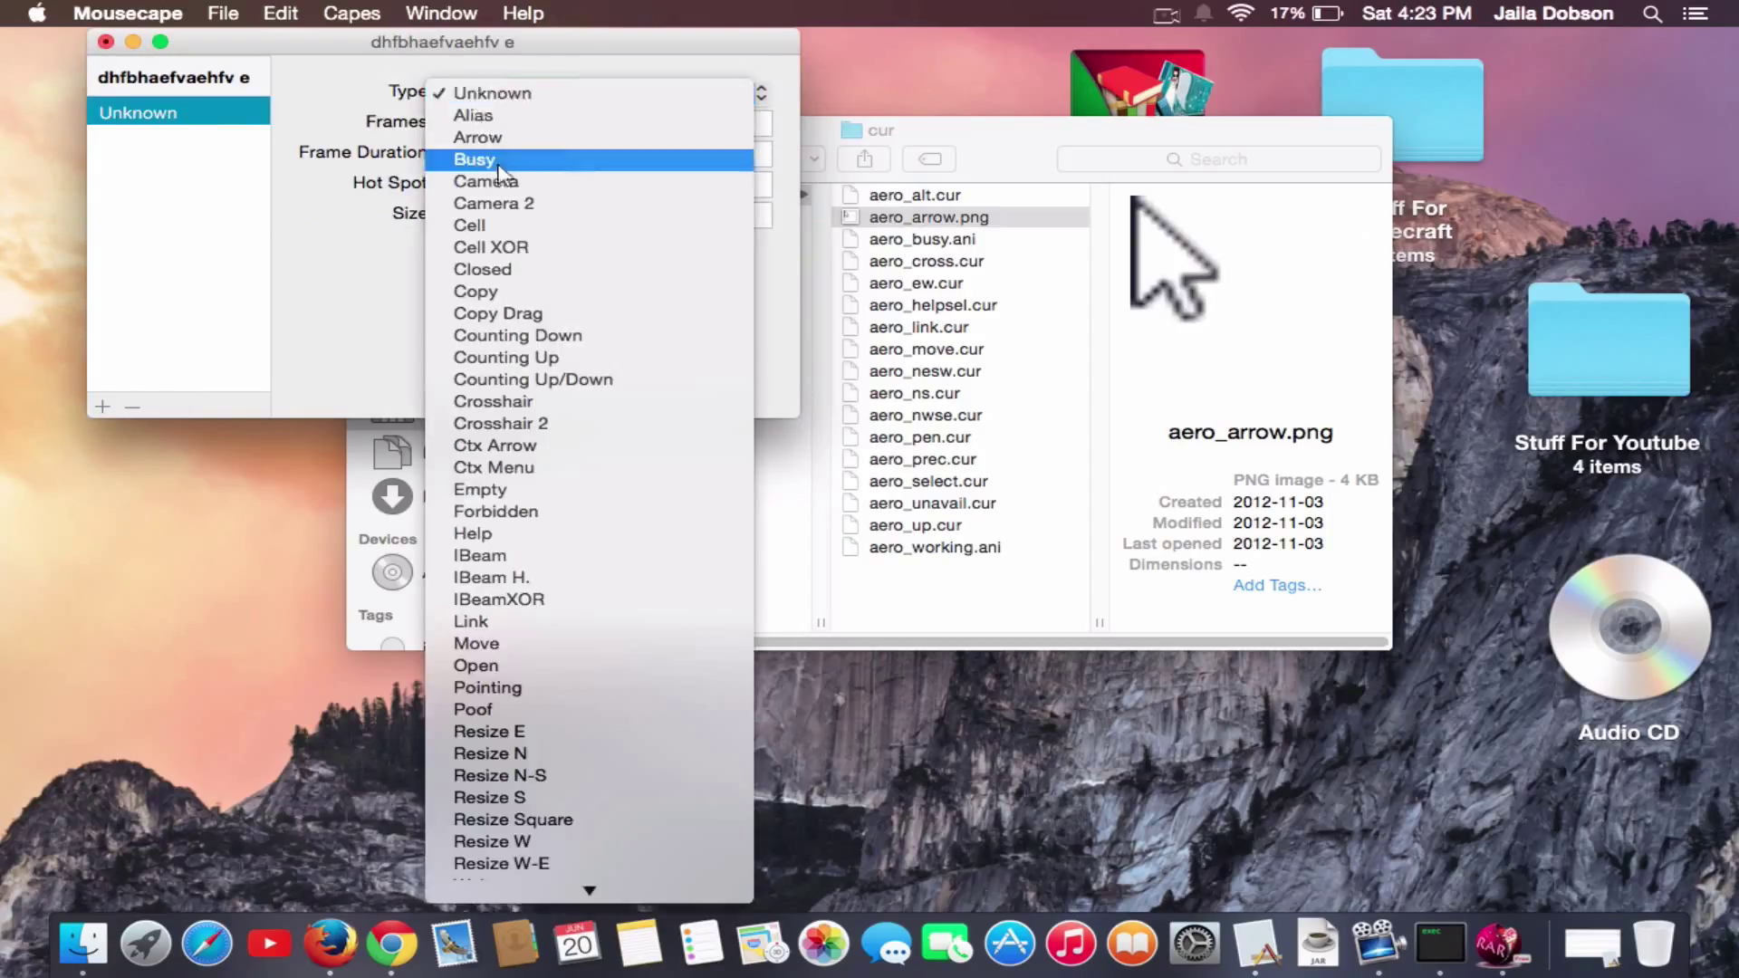
left_click(515, 142)
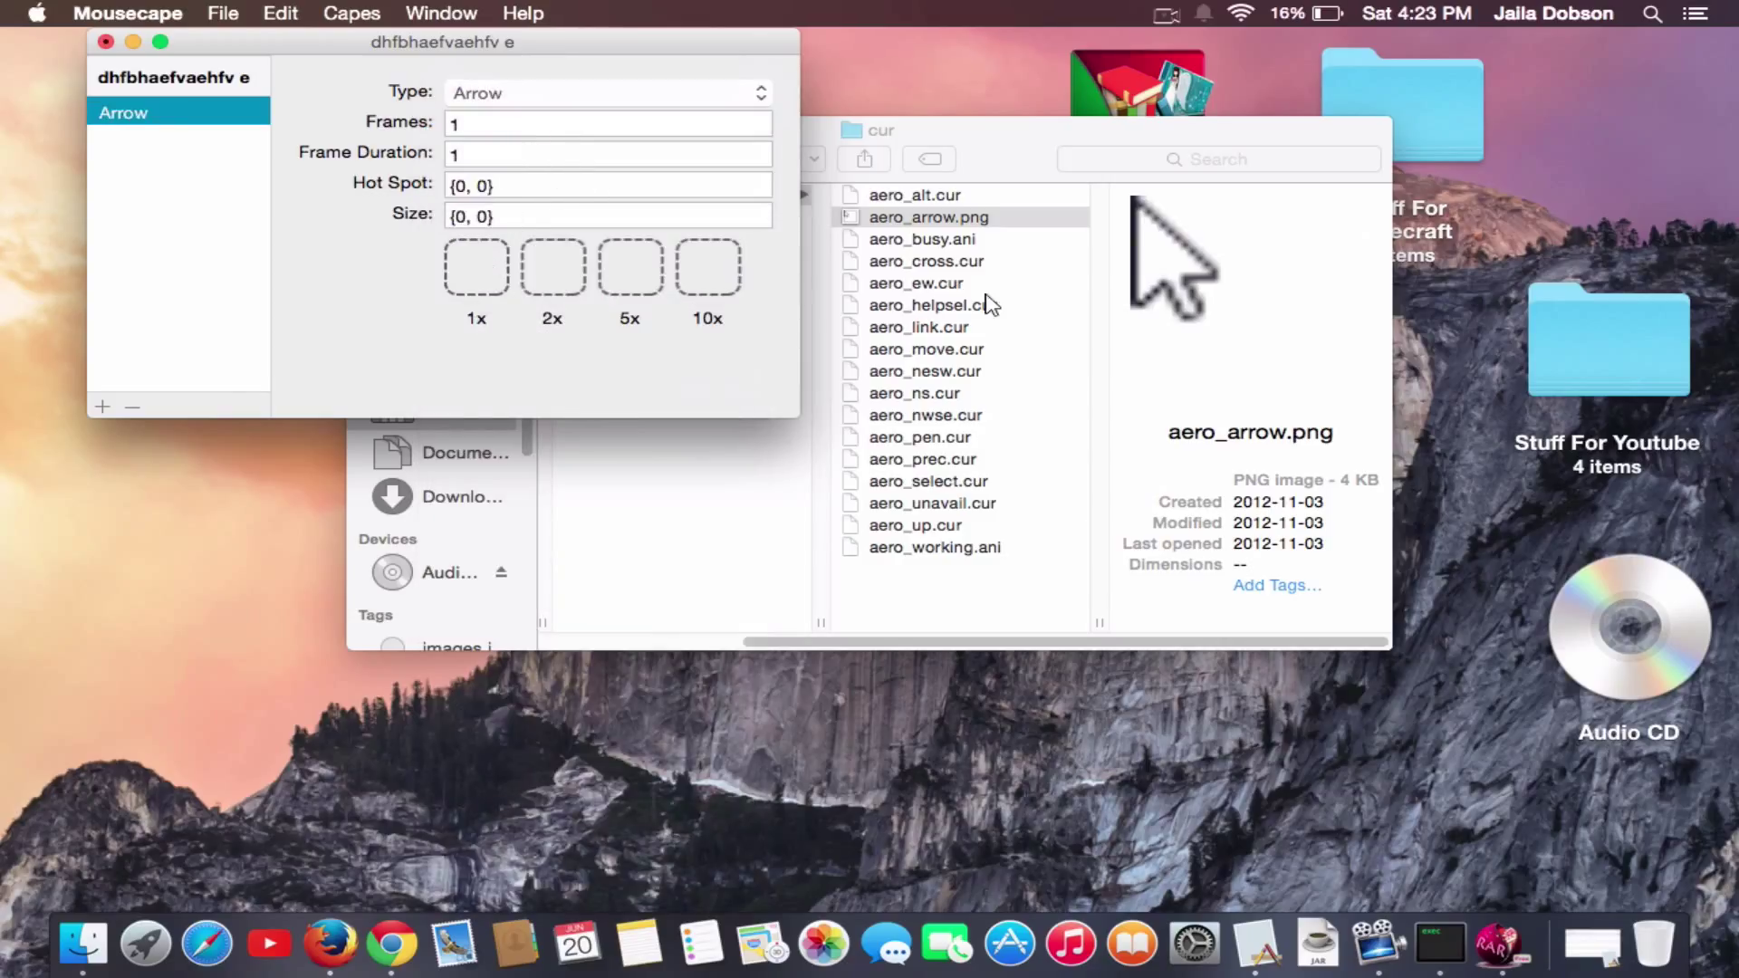
- Use aero_arrow.png as the Arrow's 1x image, save the cape, and close the cur folder
left_click_drag(994, 222, 494, 278)
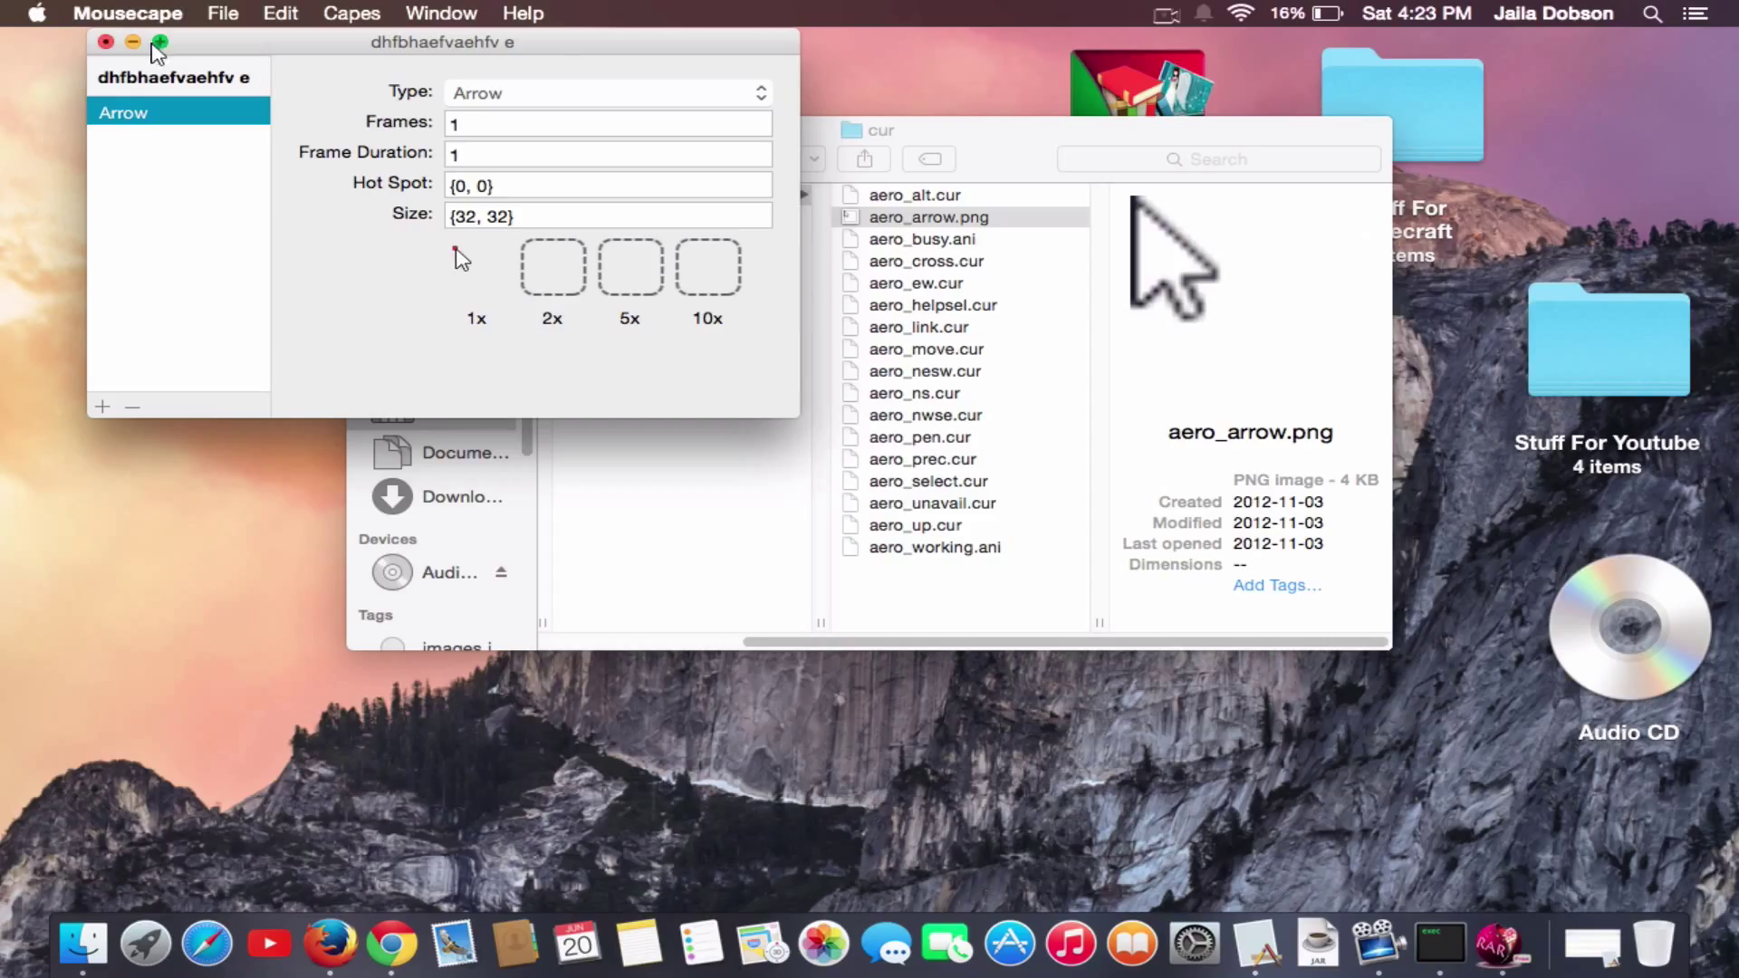
left_click(107, 42)
left_click(656, 179)
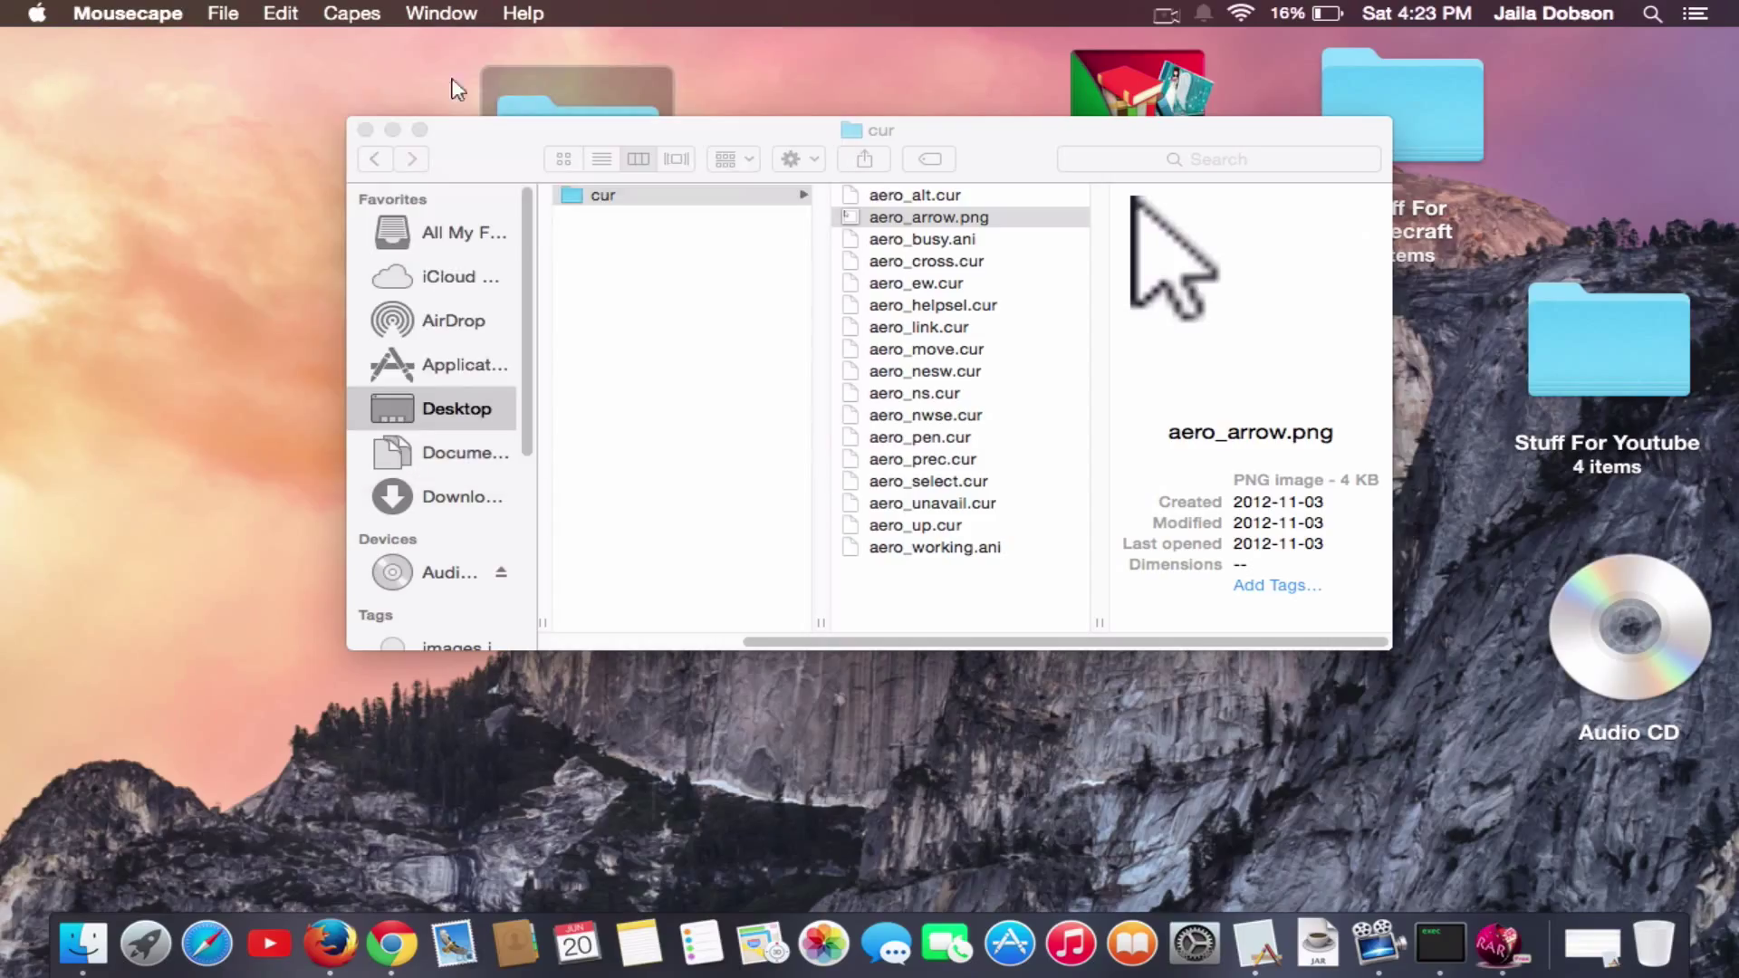
left_click(366, 129)
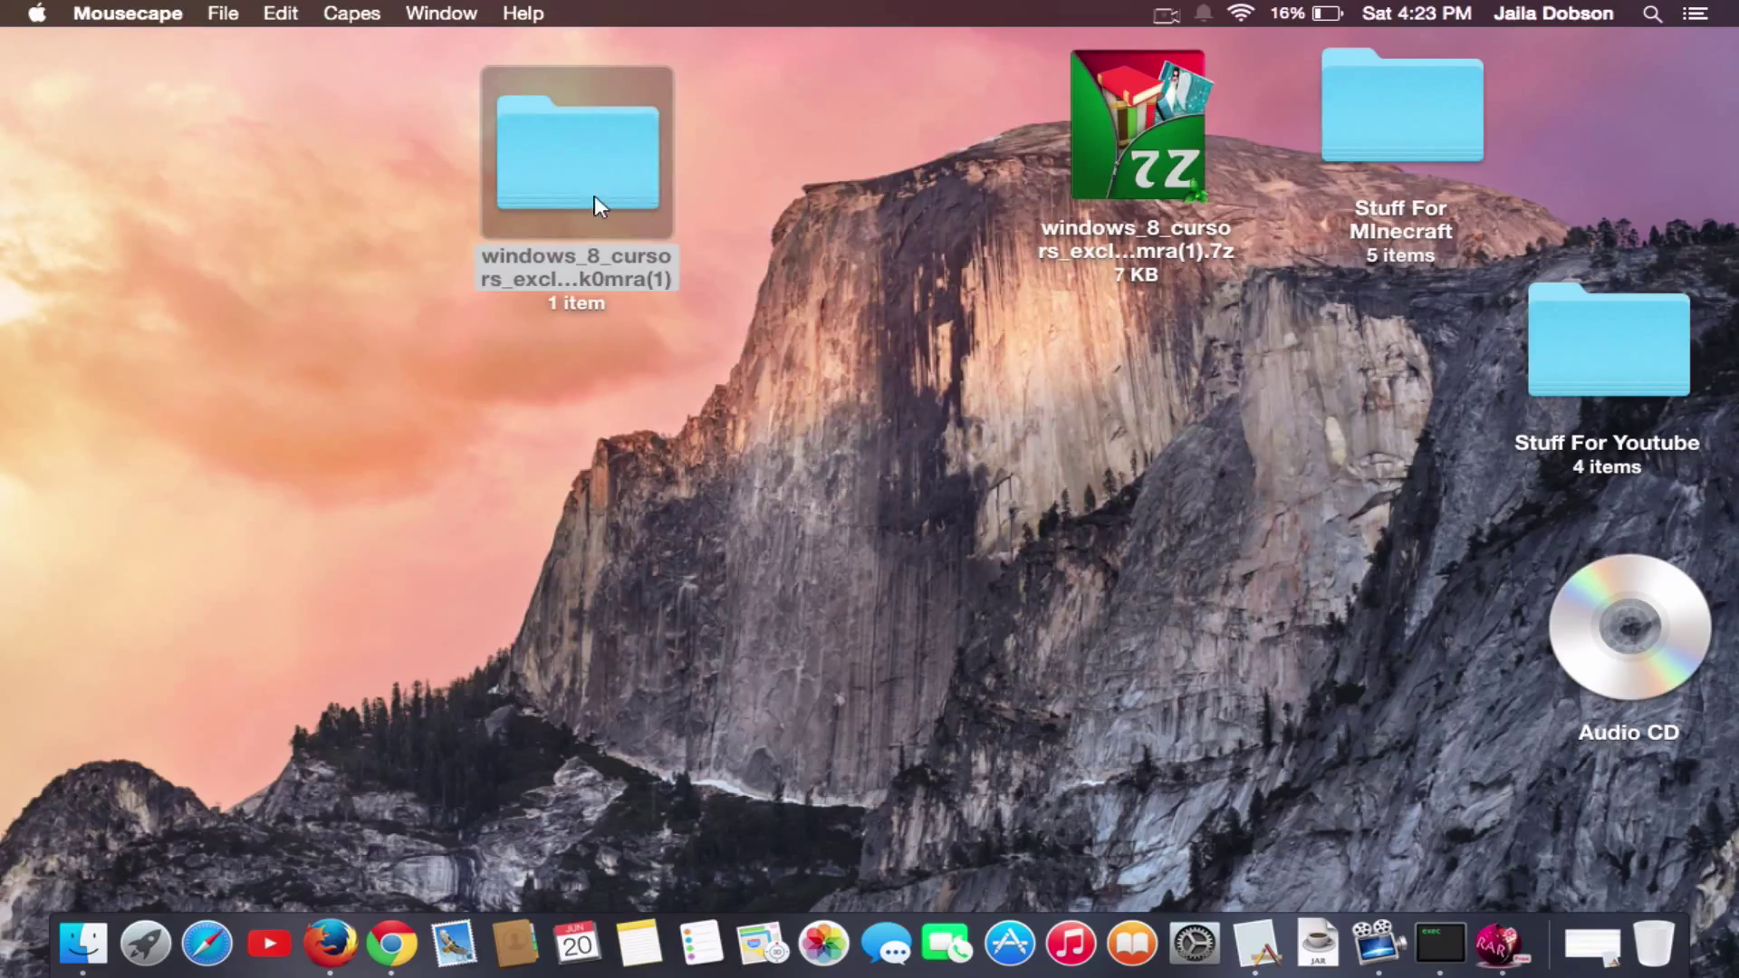
- Trash the cursors folder, apply the 'dhfbhaefvaehfv e' cape via its context menu, then bring up Firefox
left_click_drag(595, 194, 1658, 960)
left_click(1531, 937)
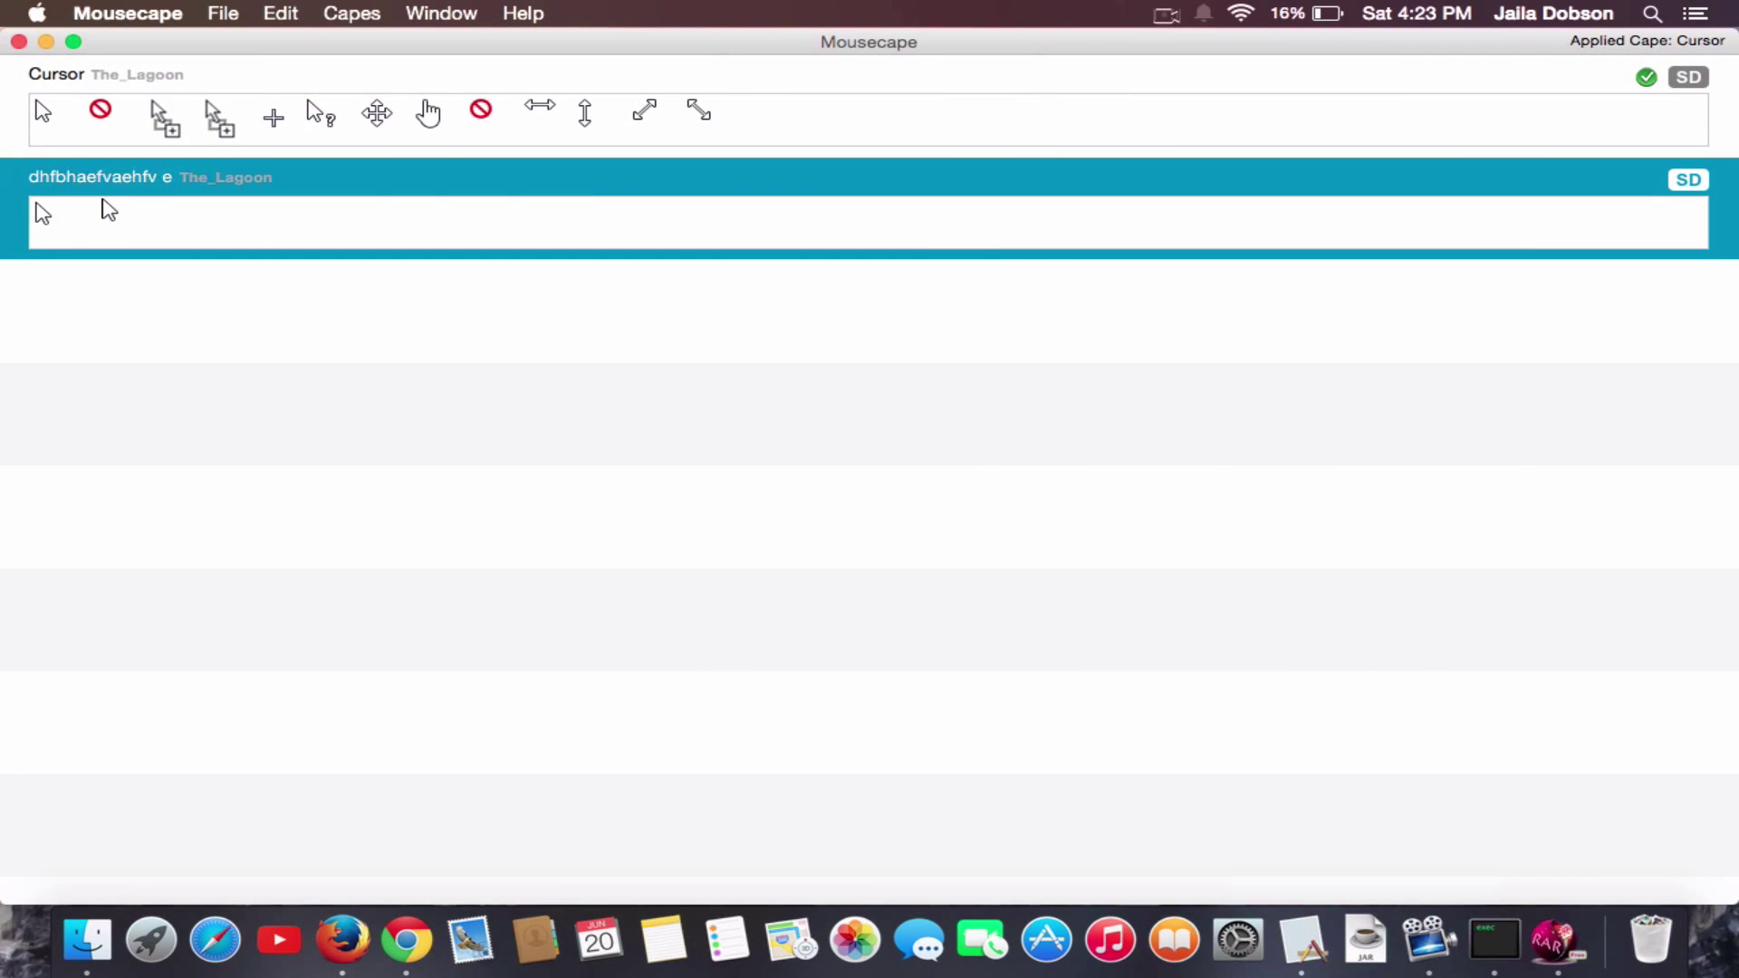
right_click(109, 210)
left_click(175, 214)
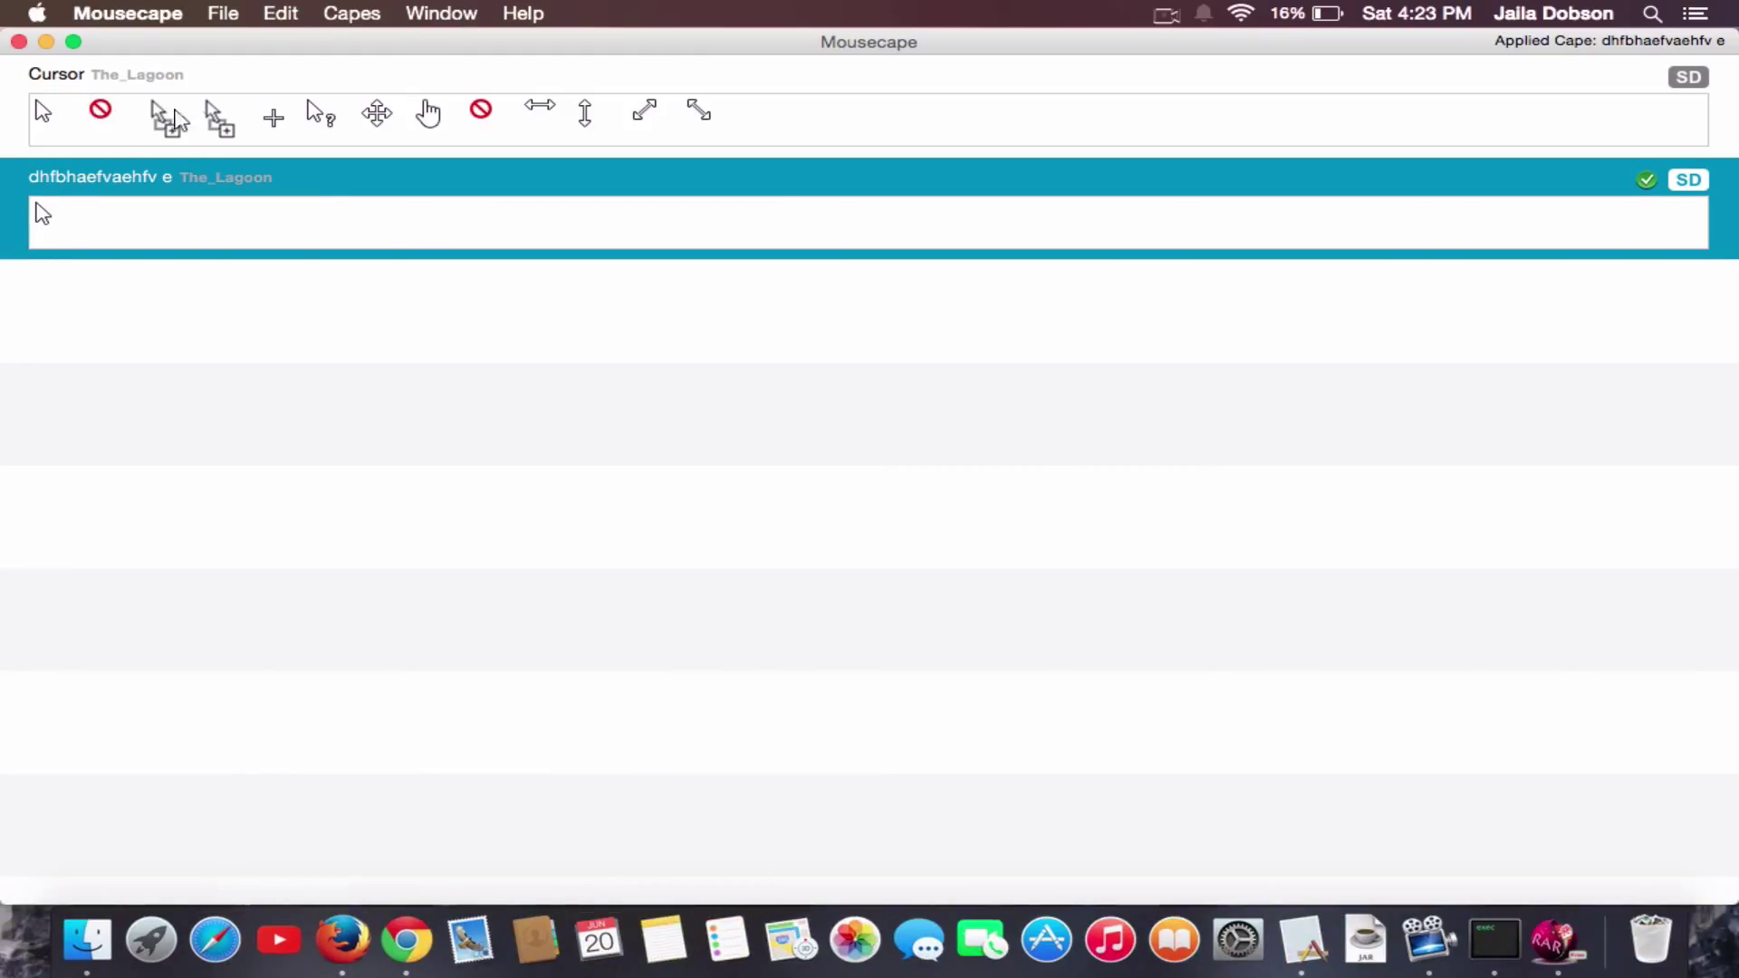
left_click(343, 942)
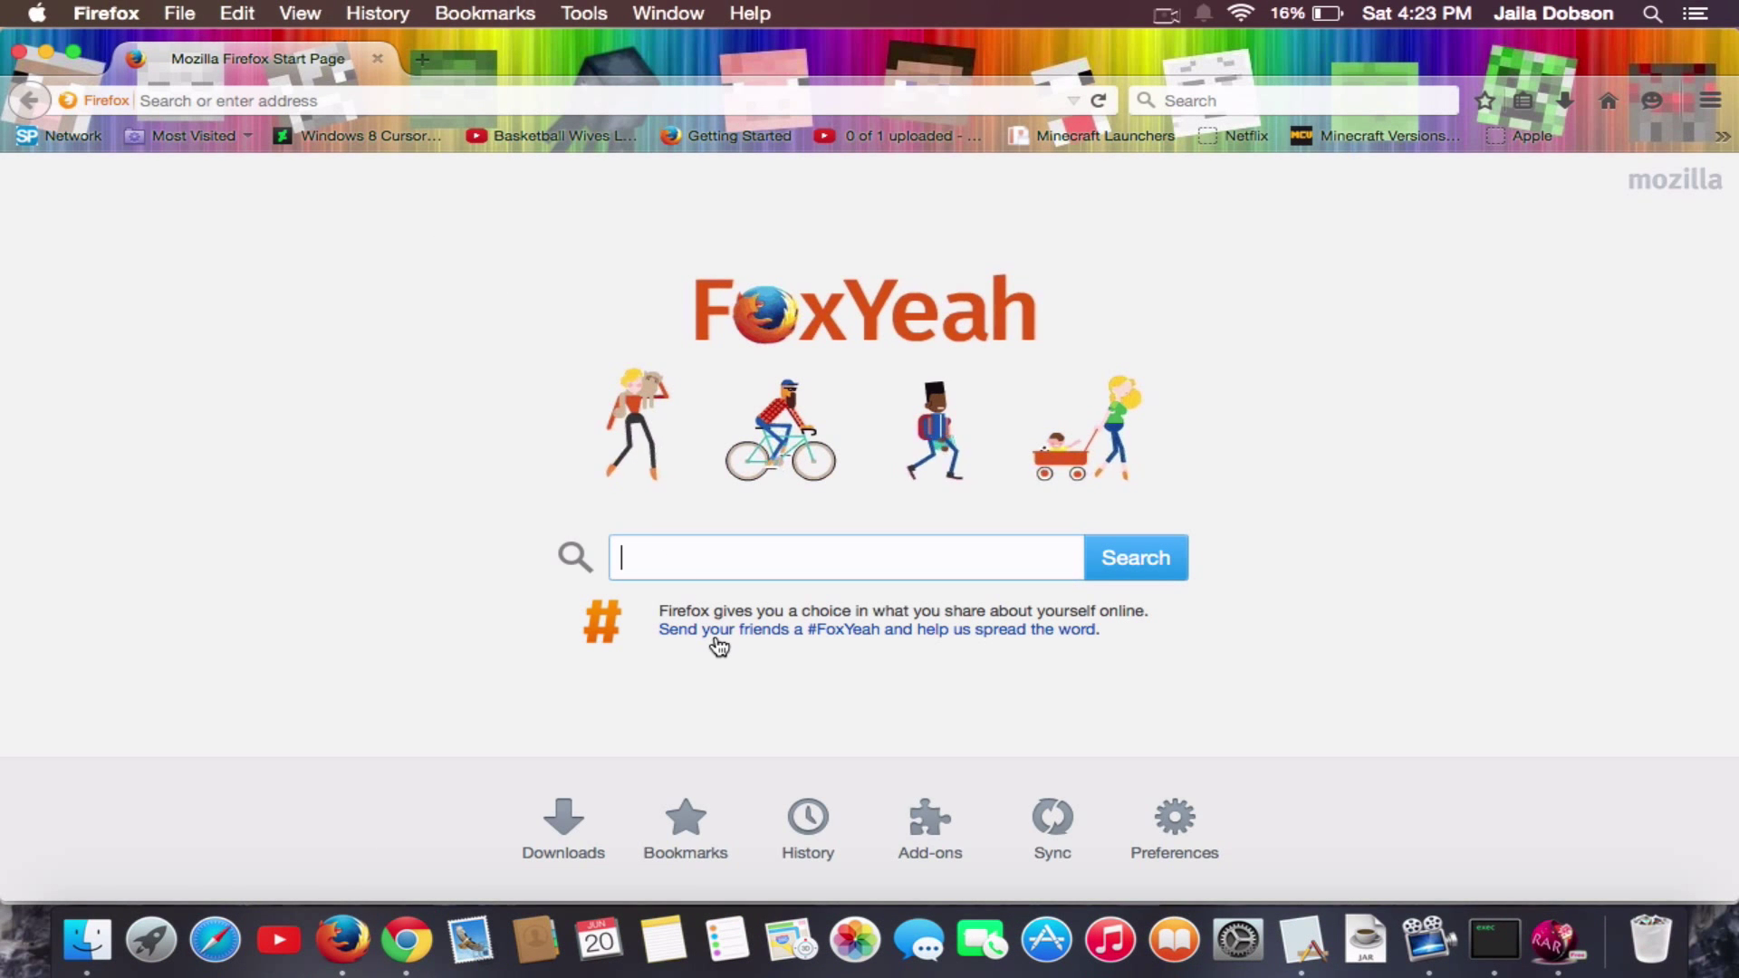
- Close Firefox and remove the 'dhfbhaefvaehfv e' cape in Mousecape
left_click(21, 52)
left_click(864, 535)
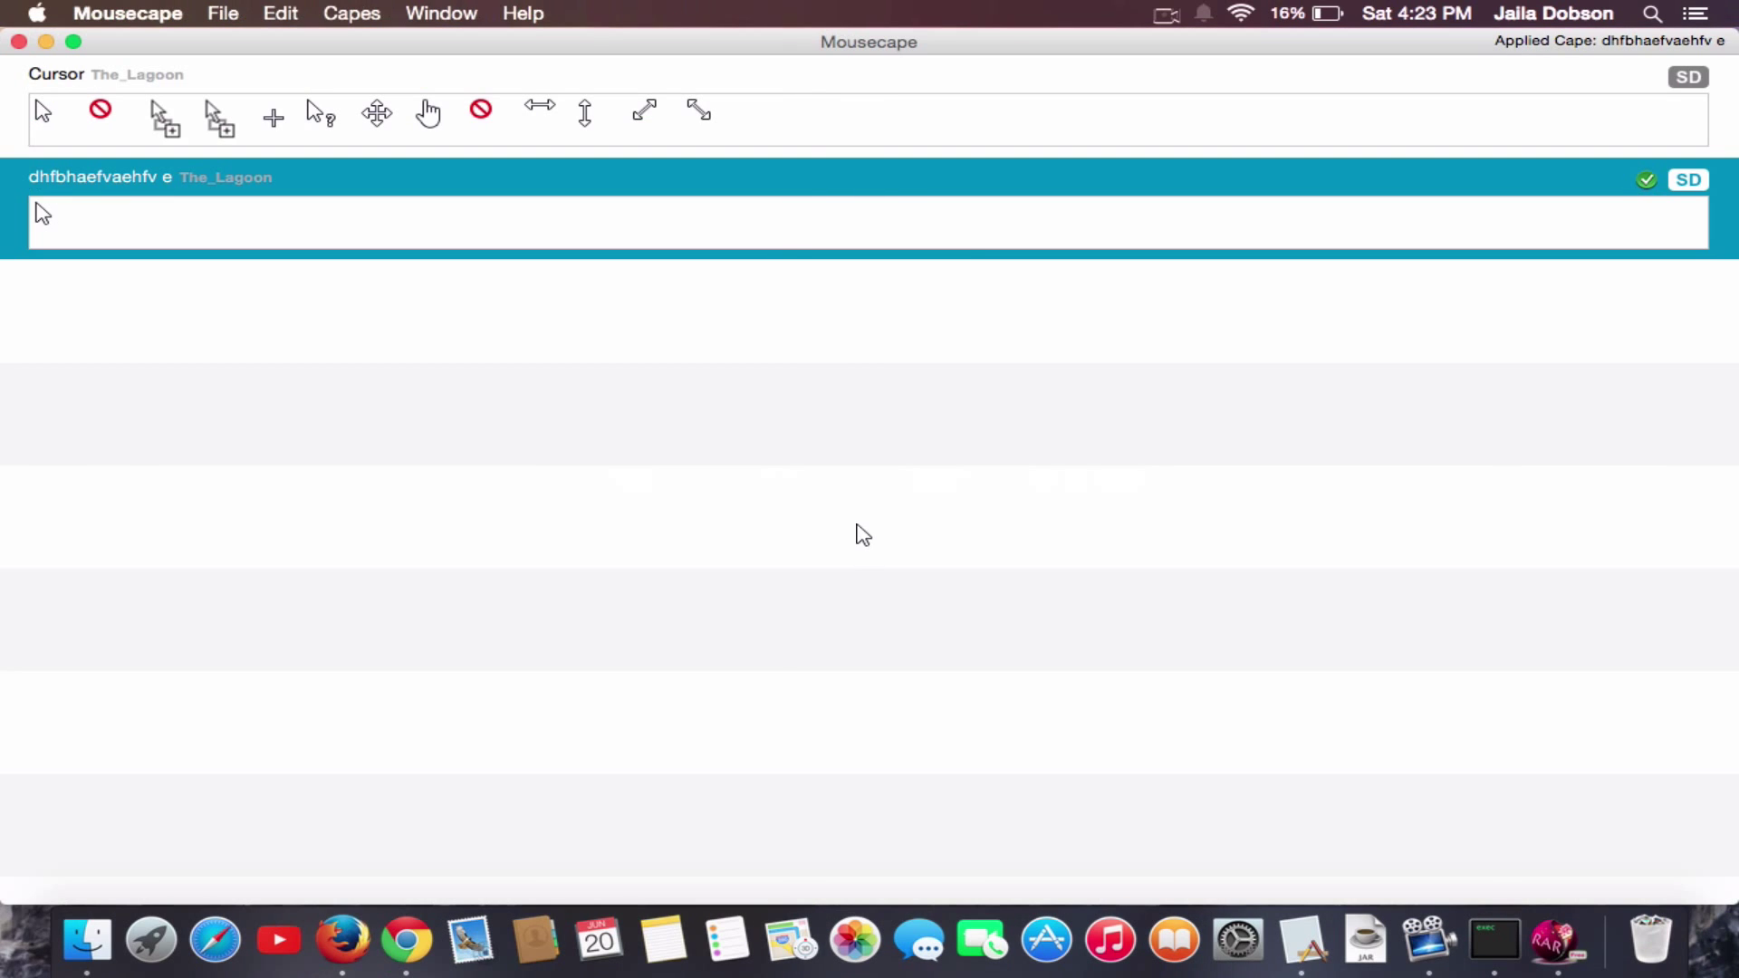
right_click(990, 265)
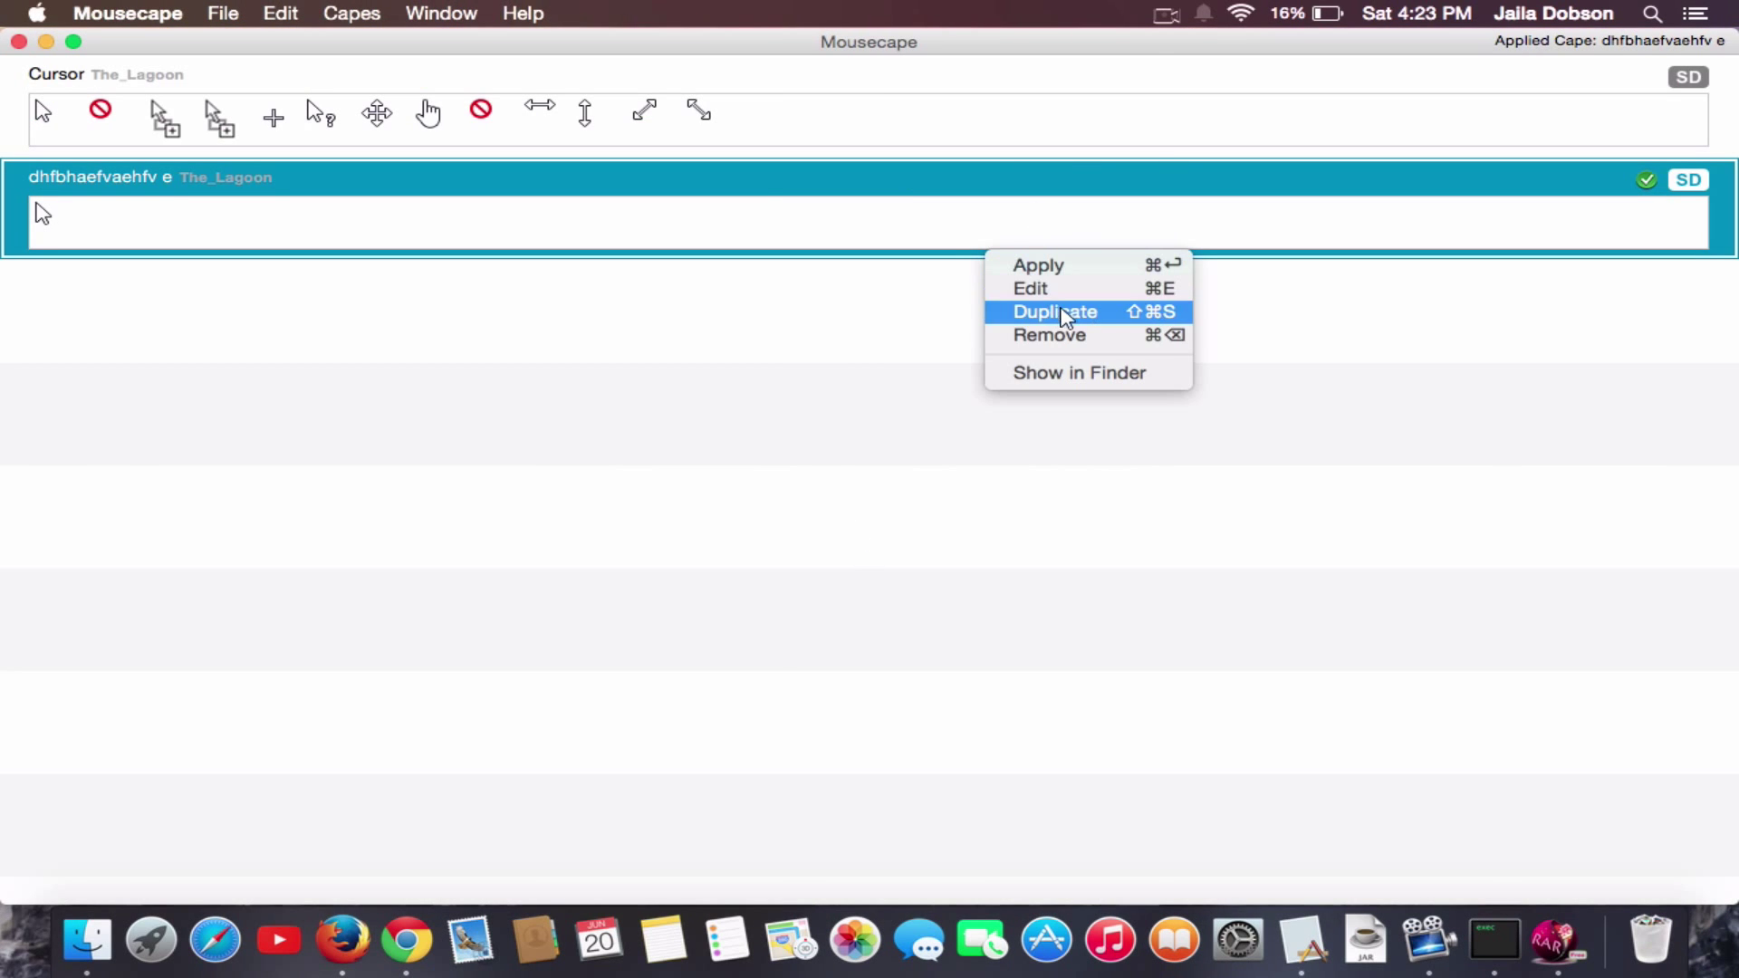
left_click(1078, 343)
- Reapply the Cursor cape, minimize Mousecape, and trash the Windows 8 cursors 7z archive
right_click(933, 142)
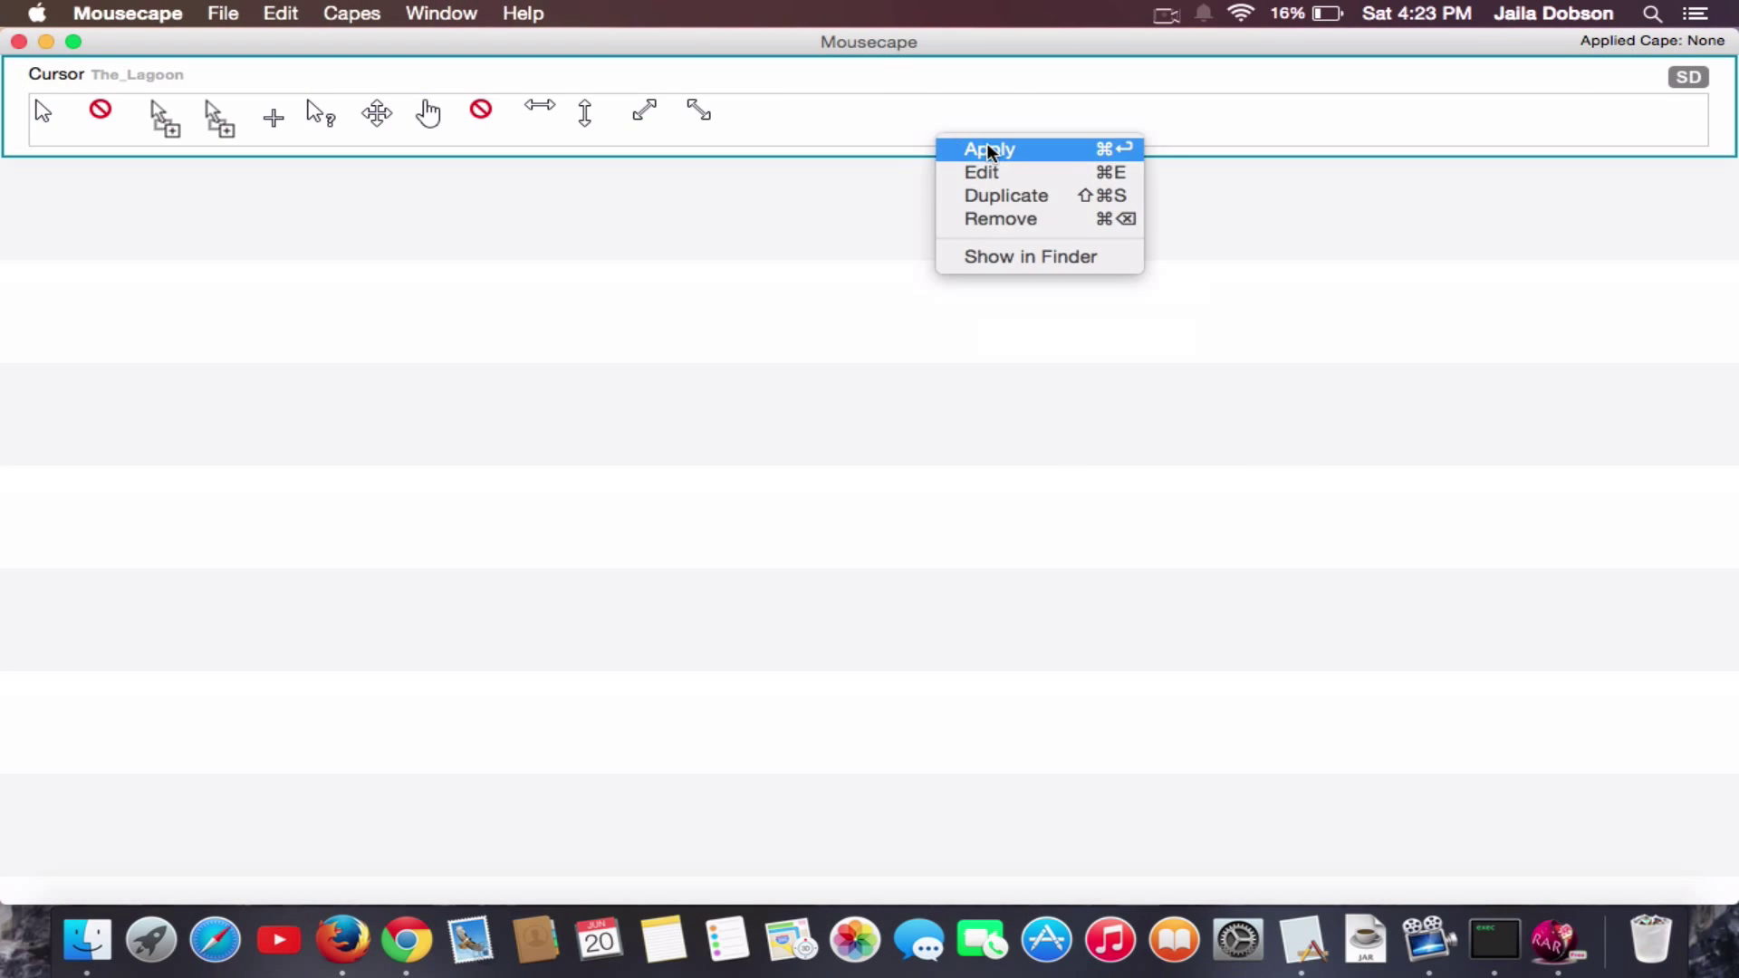
left_click(994, 154)
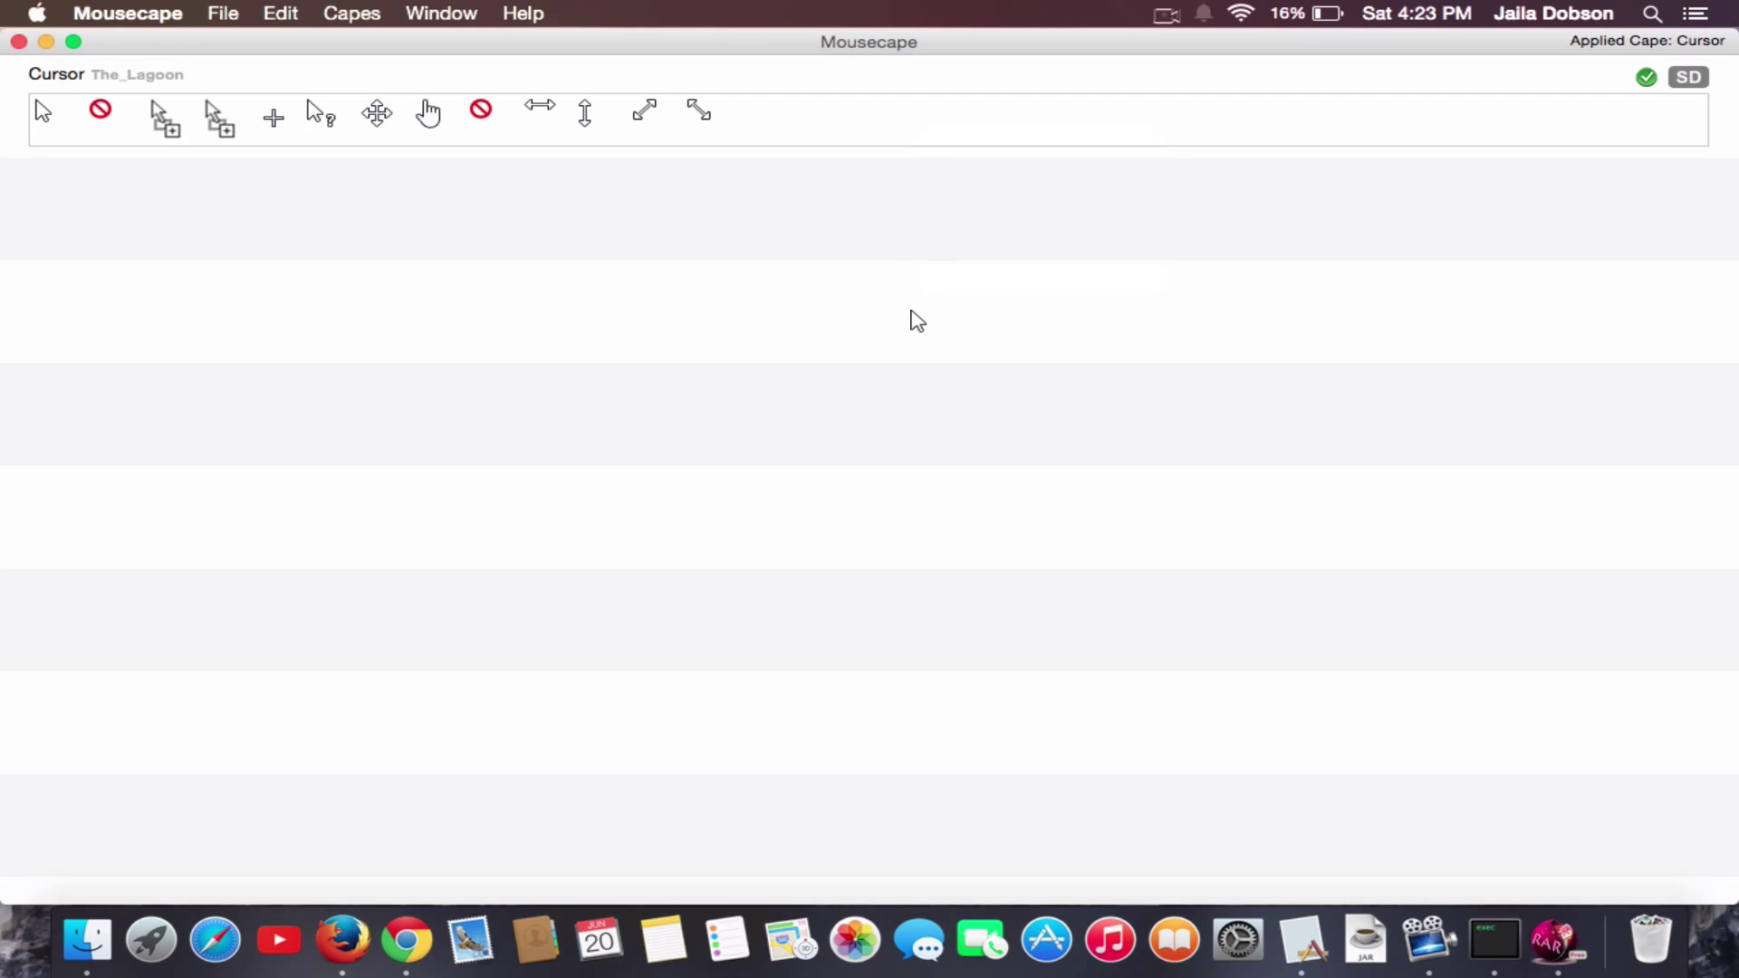
left_click(45, 42)
left_click_drag(482, 394, 800, 522)
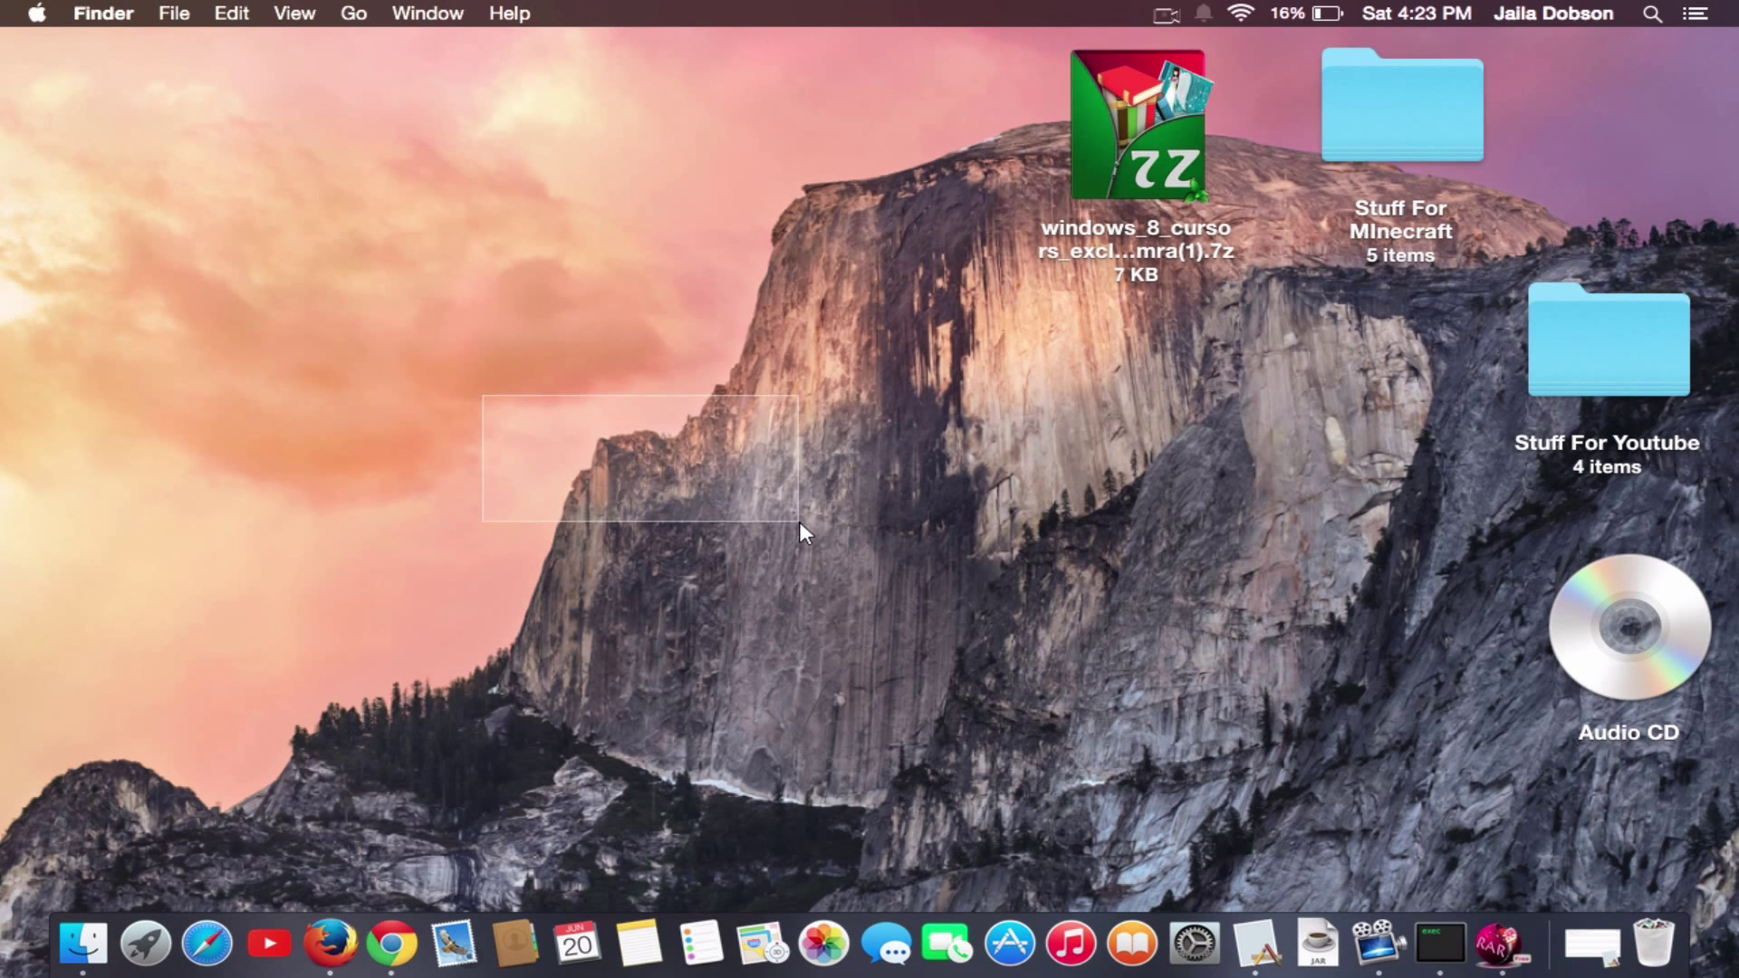
left_click_drag(1169, 243, 1656, 944)
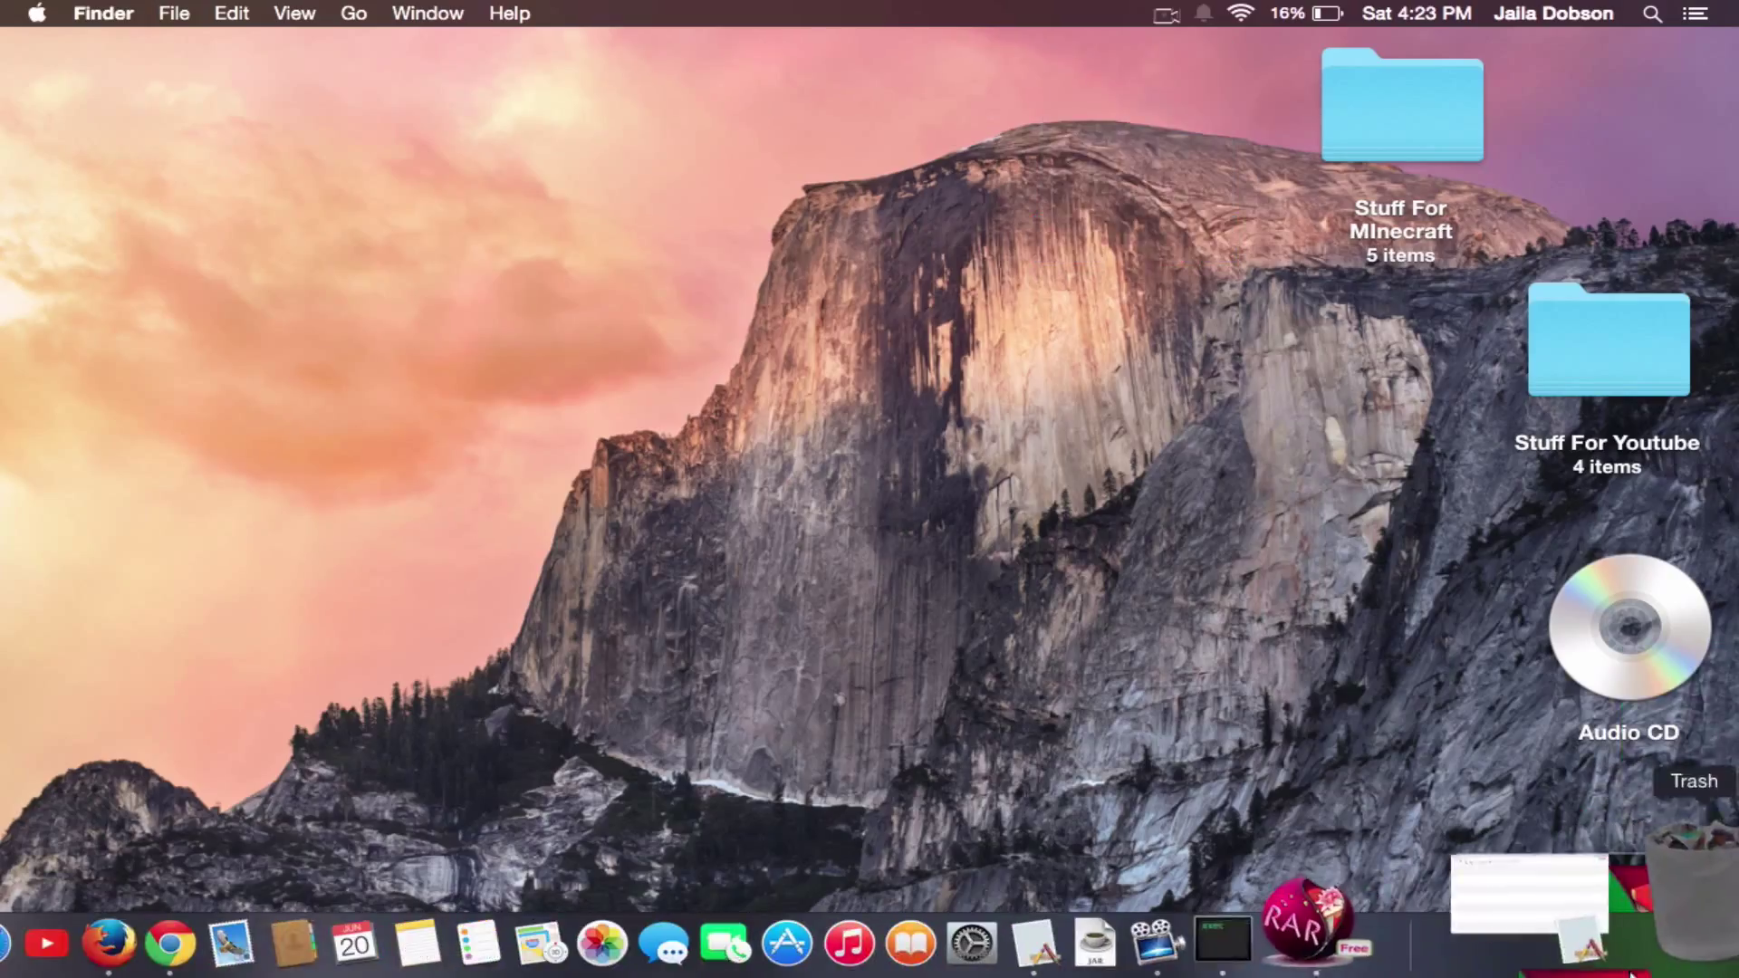